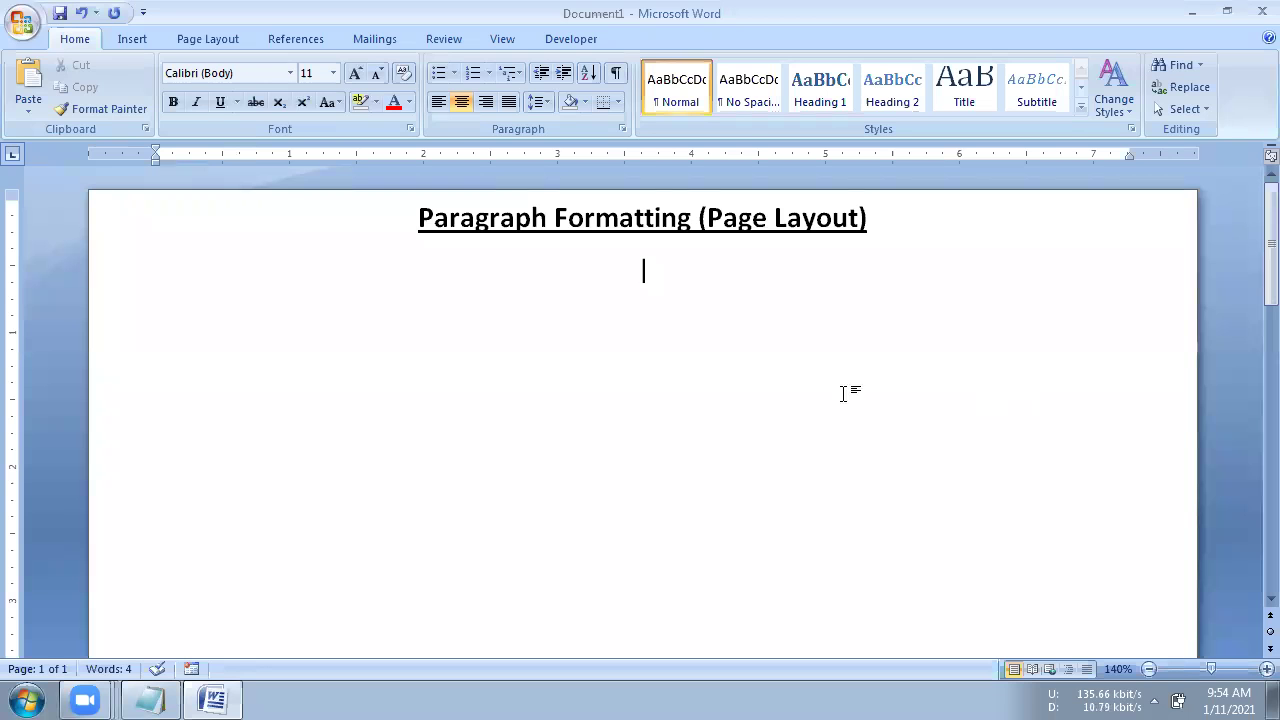
Switch the ribbon to Page Layout to reach the paragraph indent and spacing controls
click(208, 40)
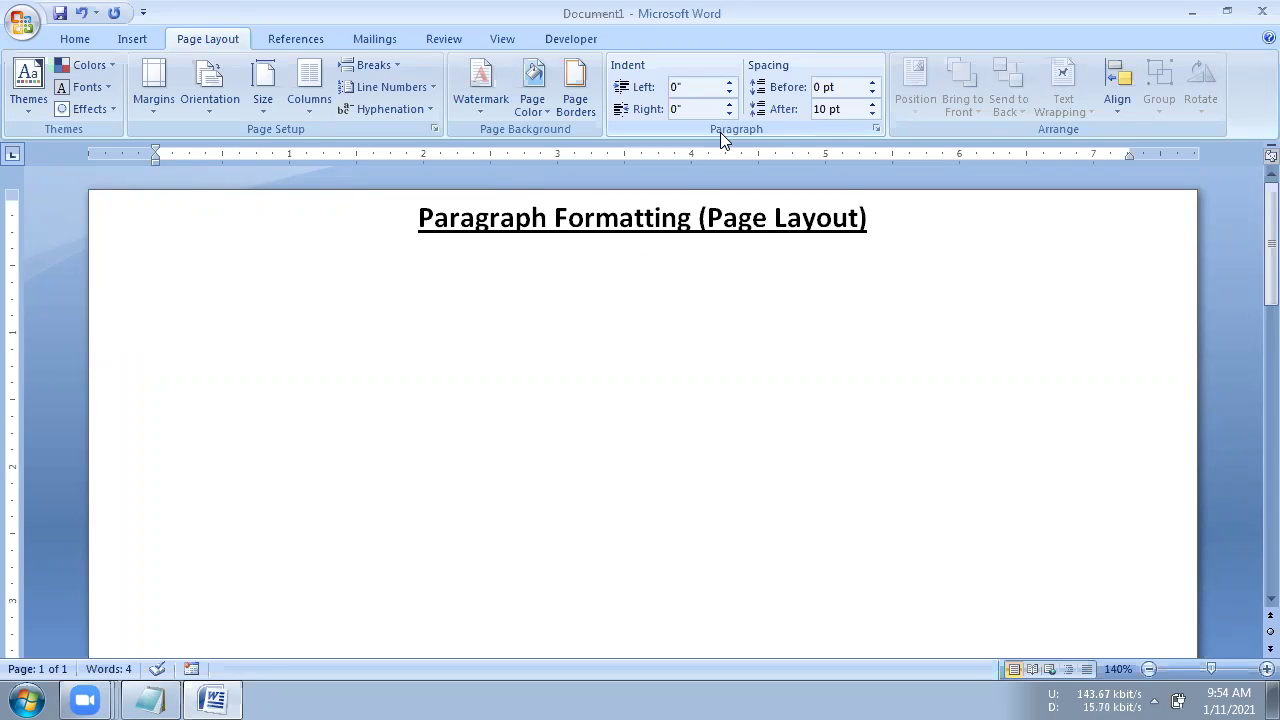
Enter =rand(10,4), left-align it, expand it into sample paragraphs, and return to the document start
text(=rand(10,4))
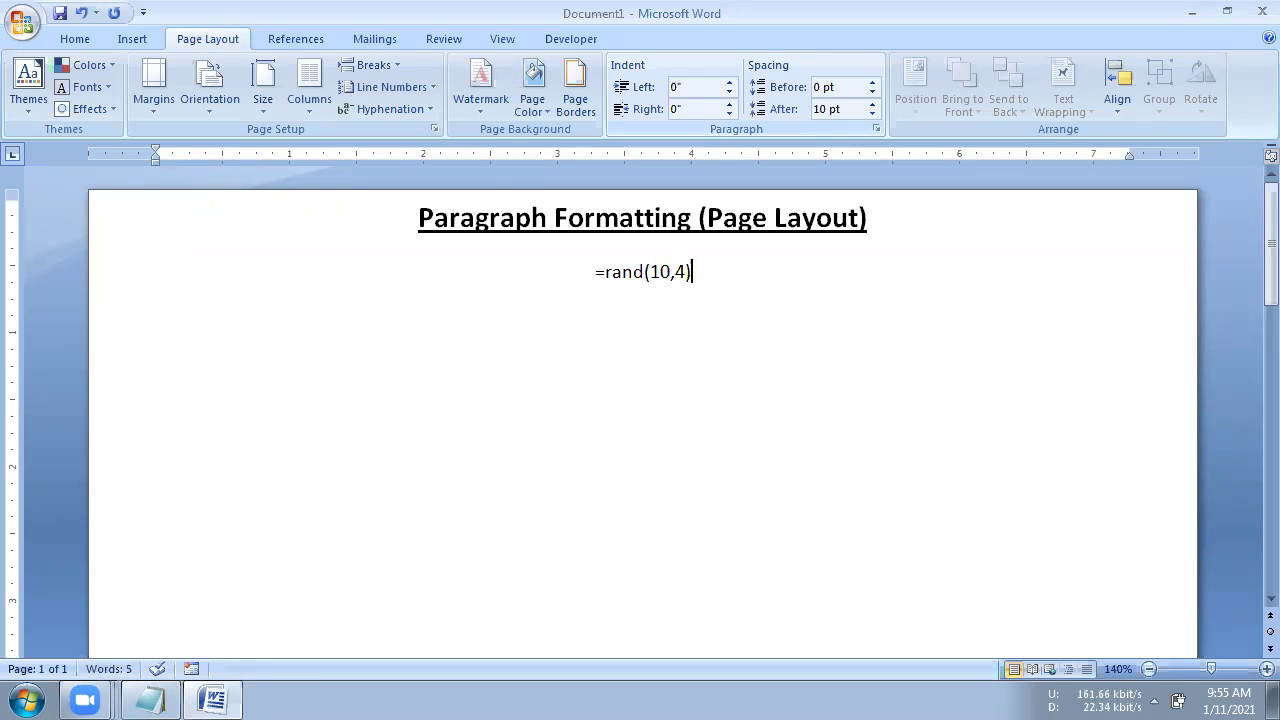
click(593, 272)
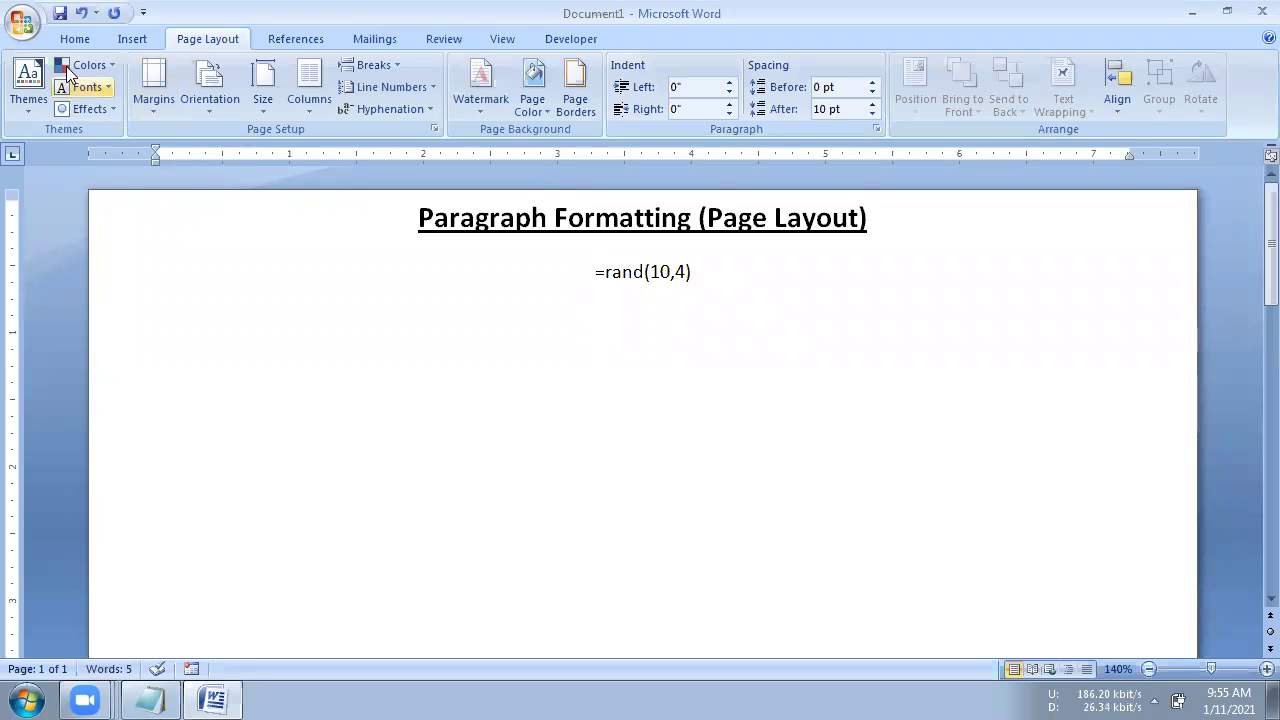
click(66, 36)
click(438, 101)
click(275, 272)
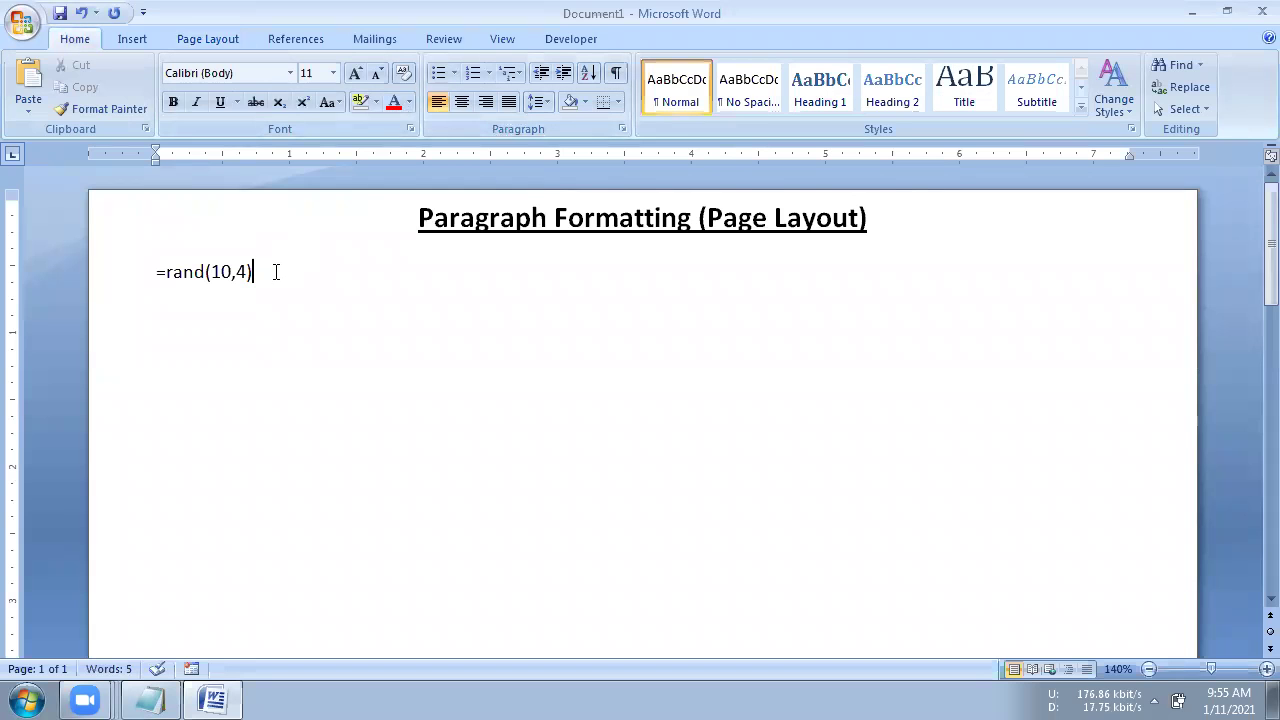
key(Return)
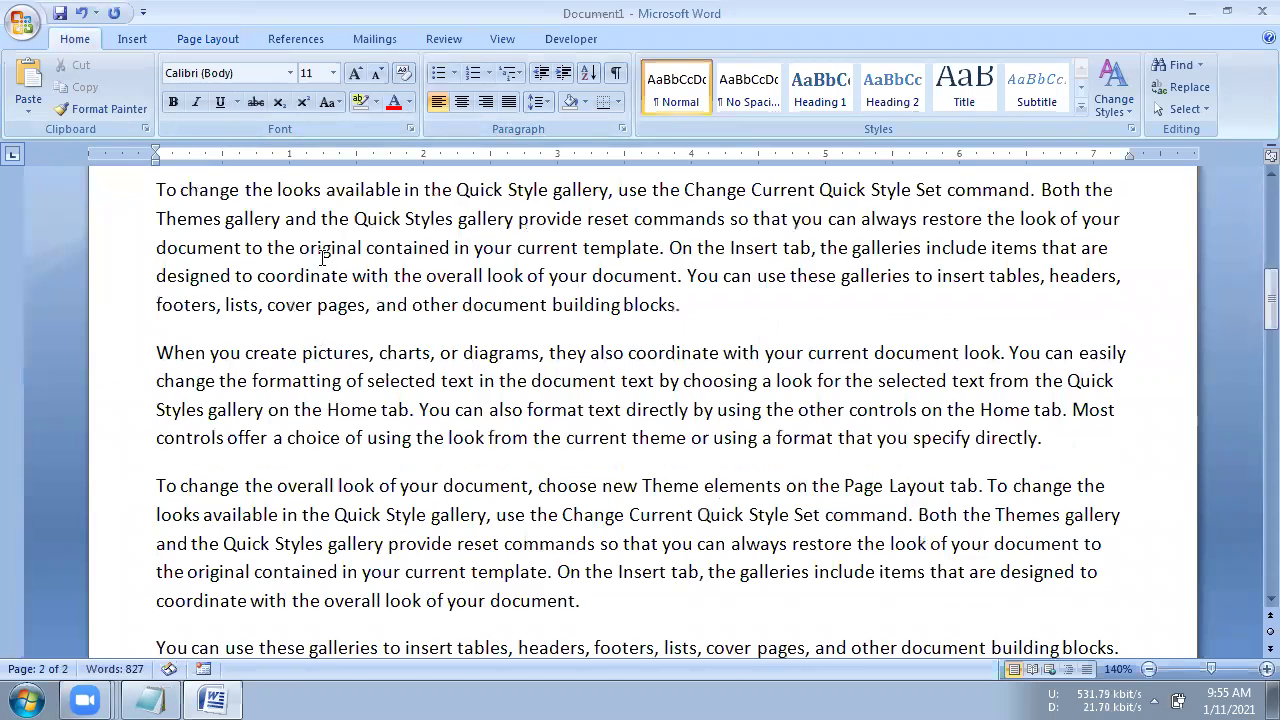
key(ctrl+Home)
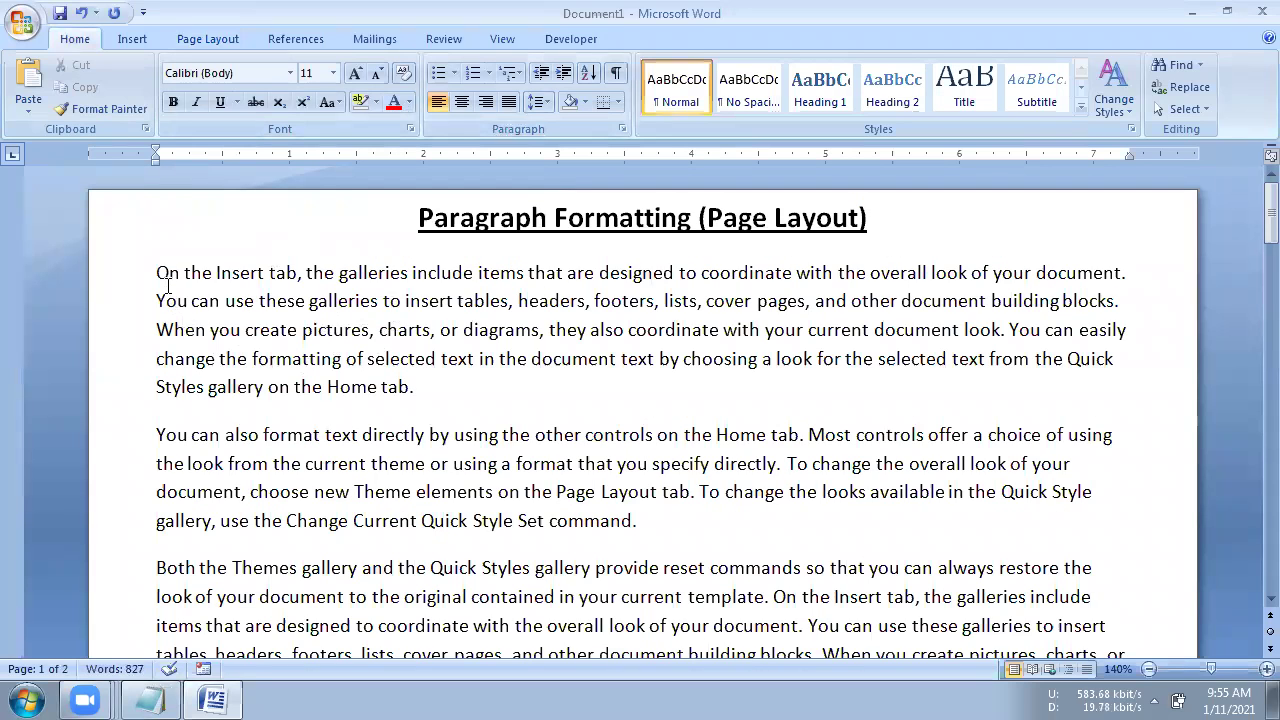
triple_click(437, 403)
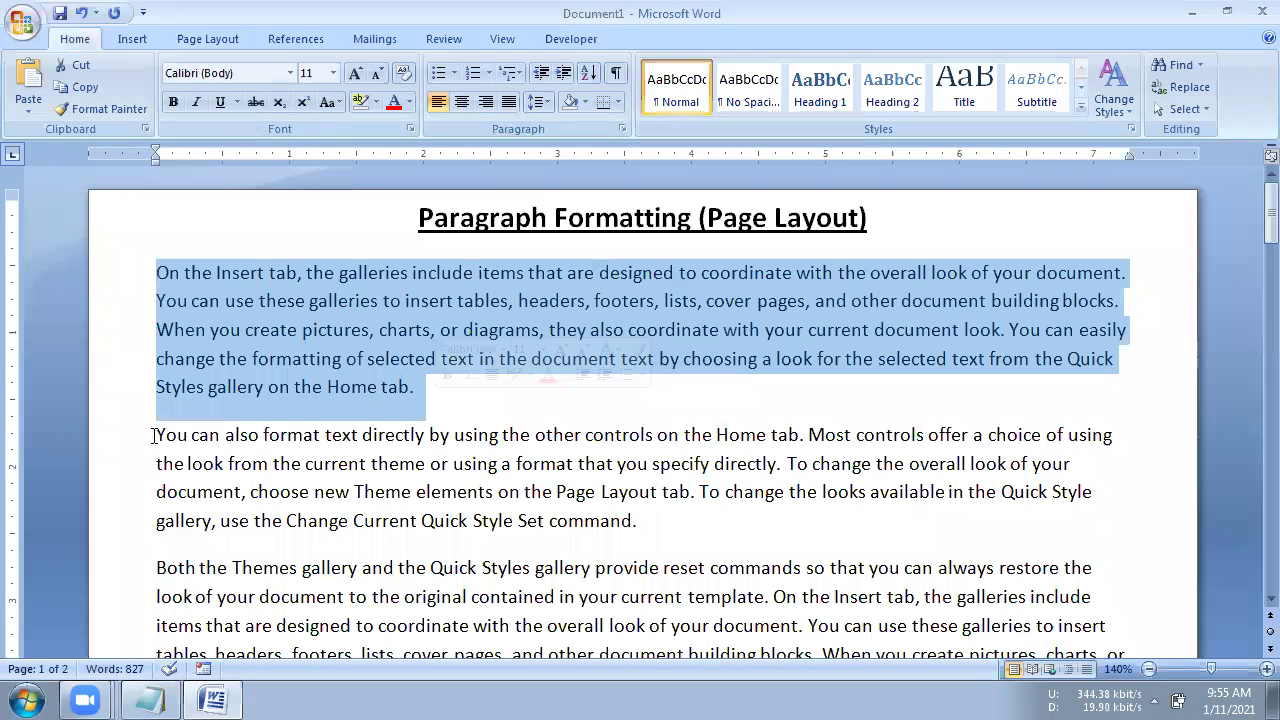
triple_click(600, 521)
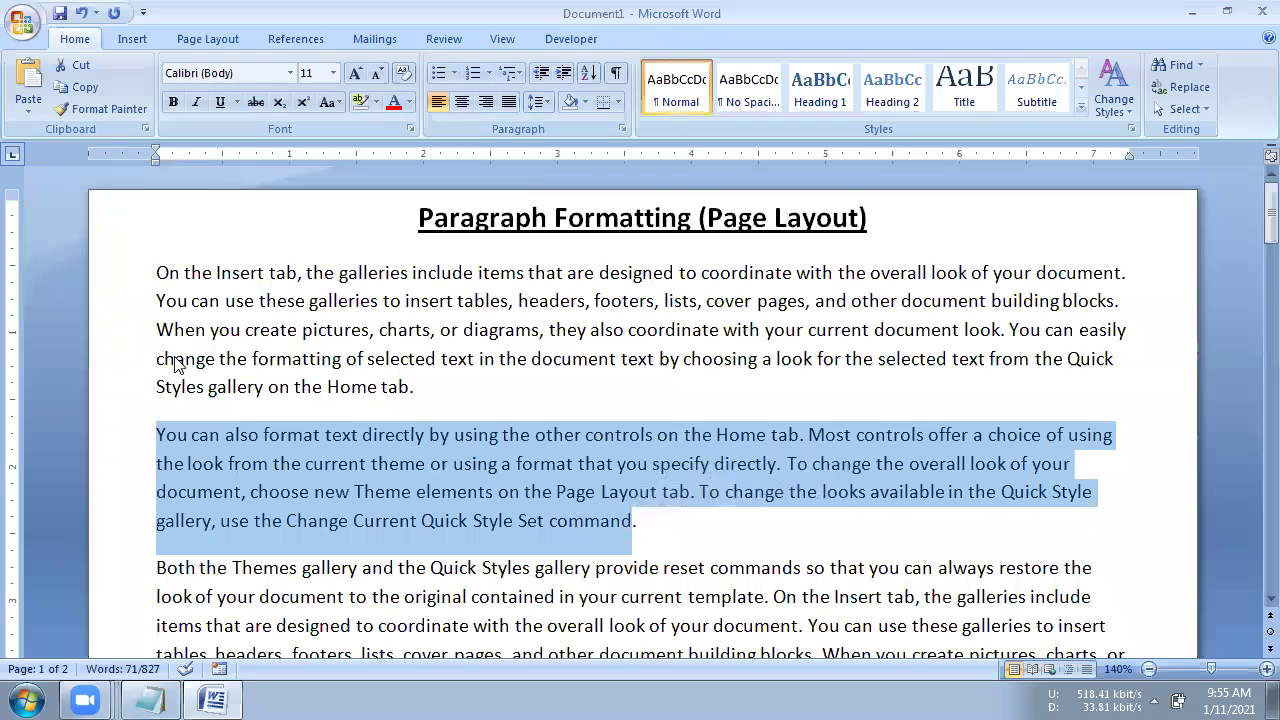
scroll(710, 474, down, 2)
triple_click(710, 474)
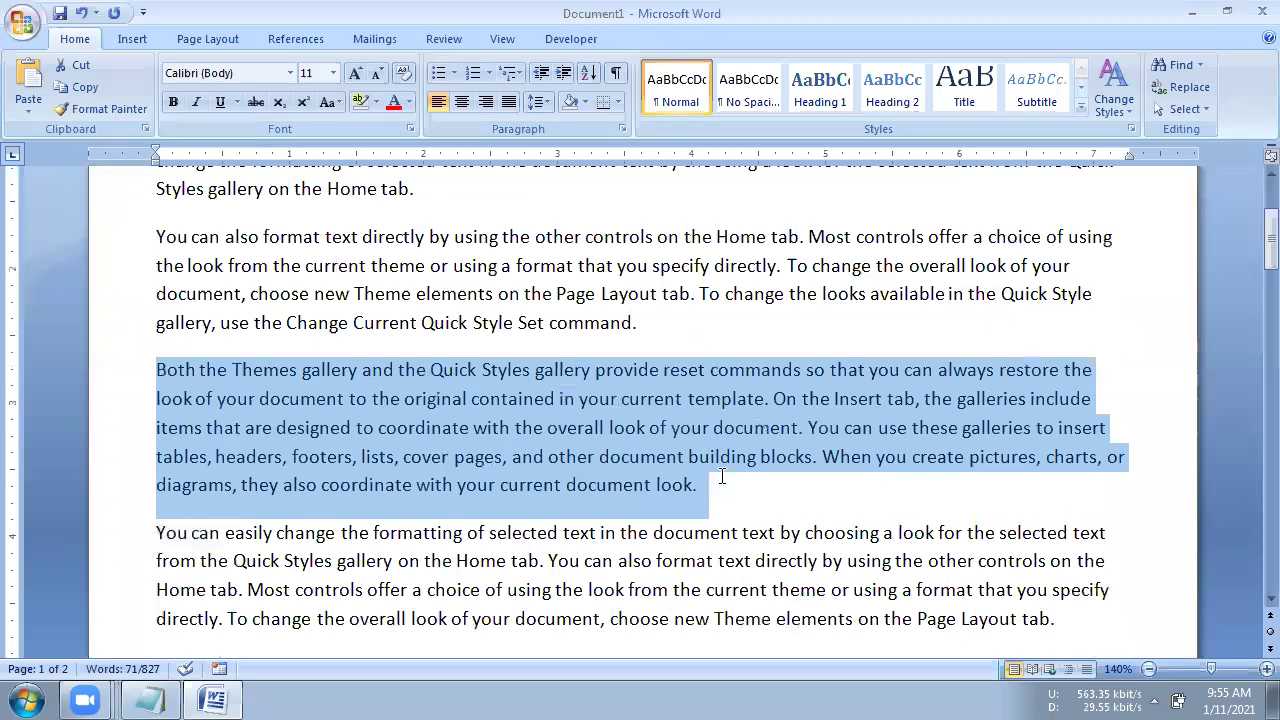
scroll(720, 480, up, 2)
click(498, 362)
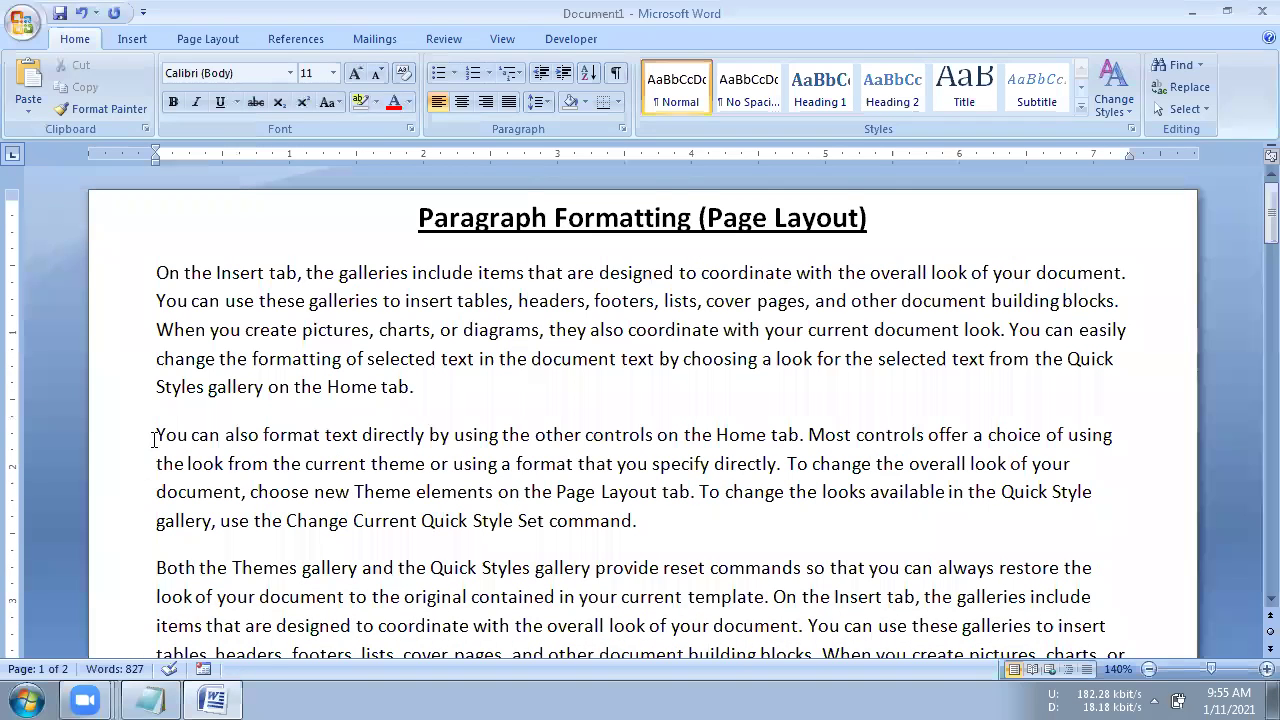
shift+click(598, 491)
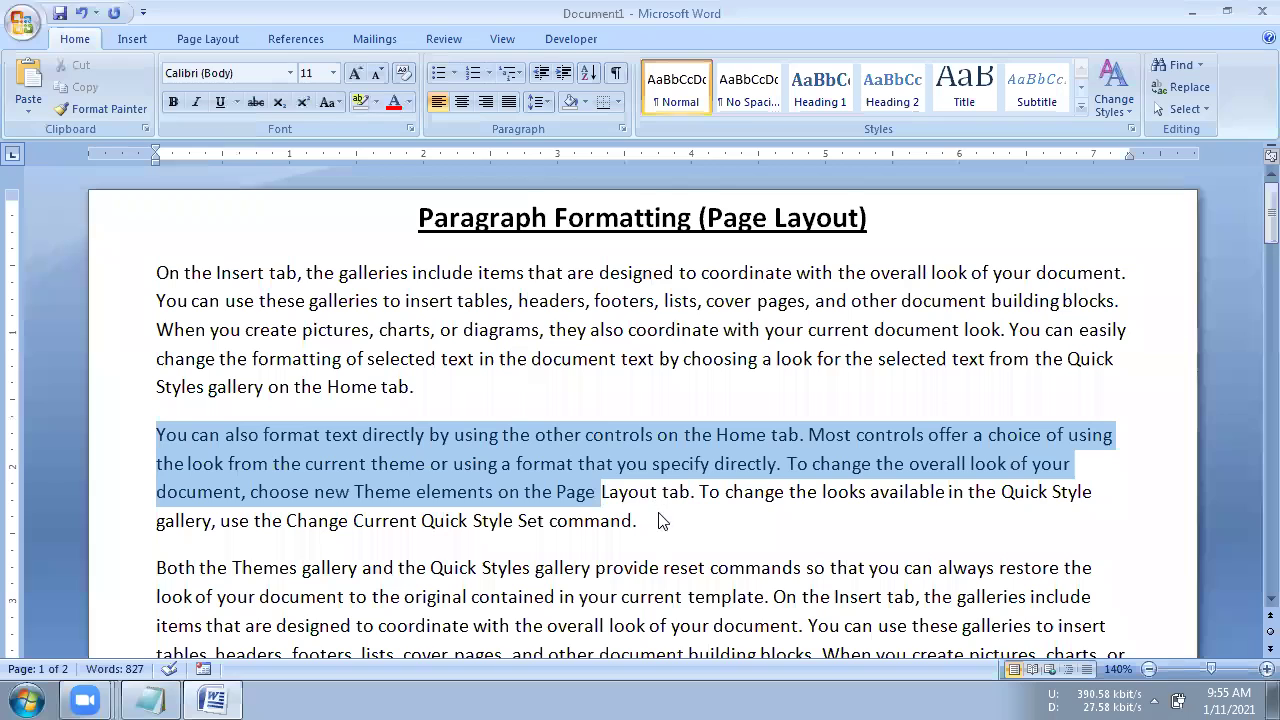
drag(659, 520, 659, 520)
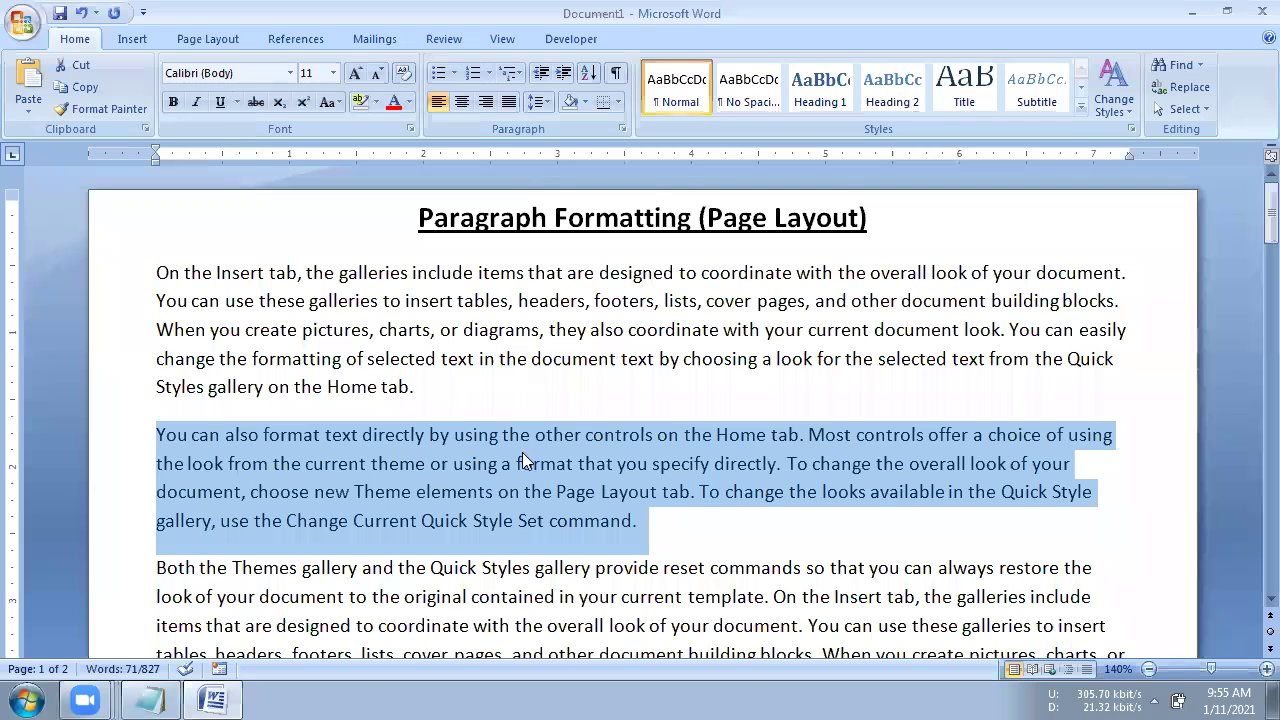
click(157, 272)
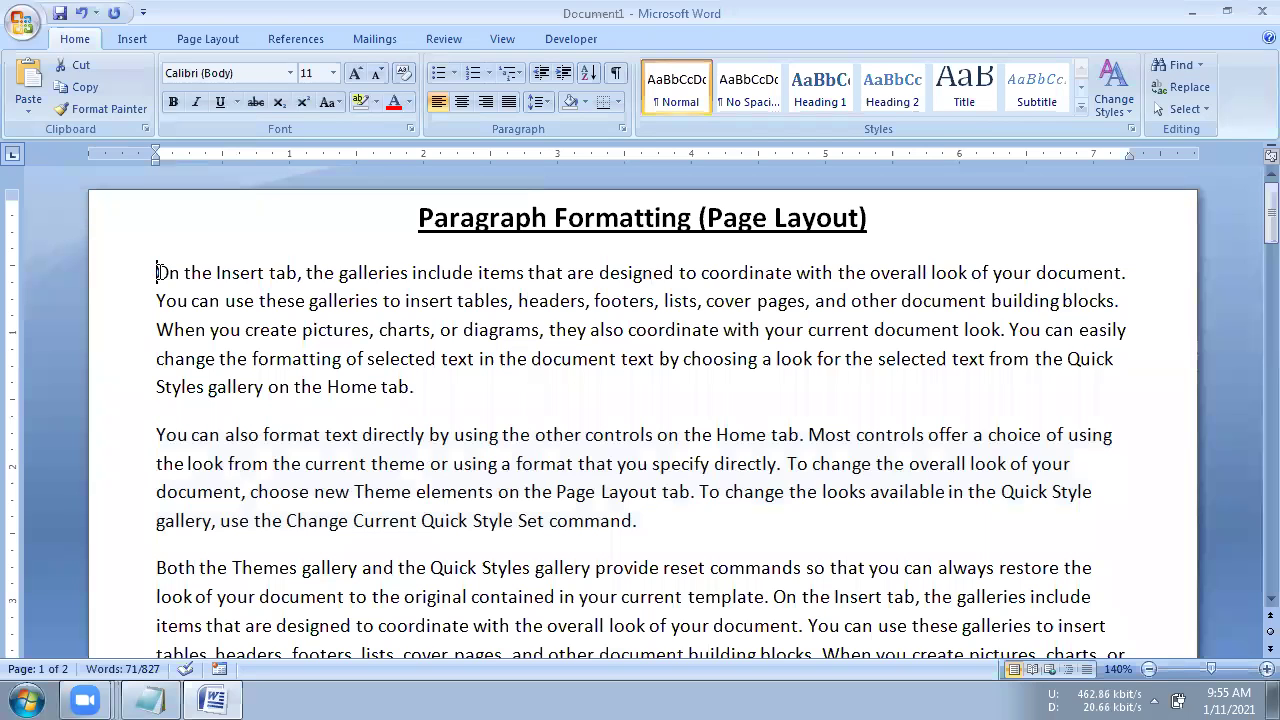
Justify the whole document, then re-centre the title
key(ctrl+a)
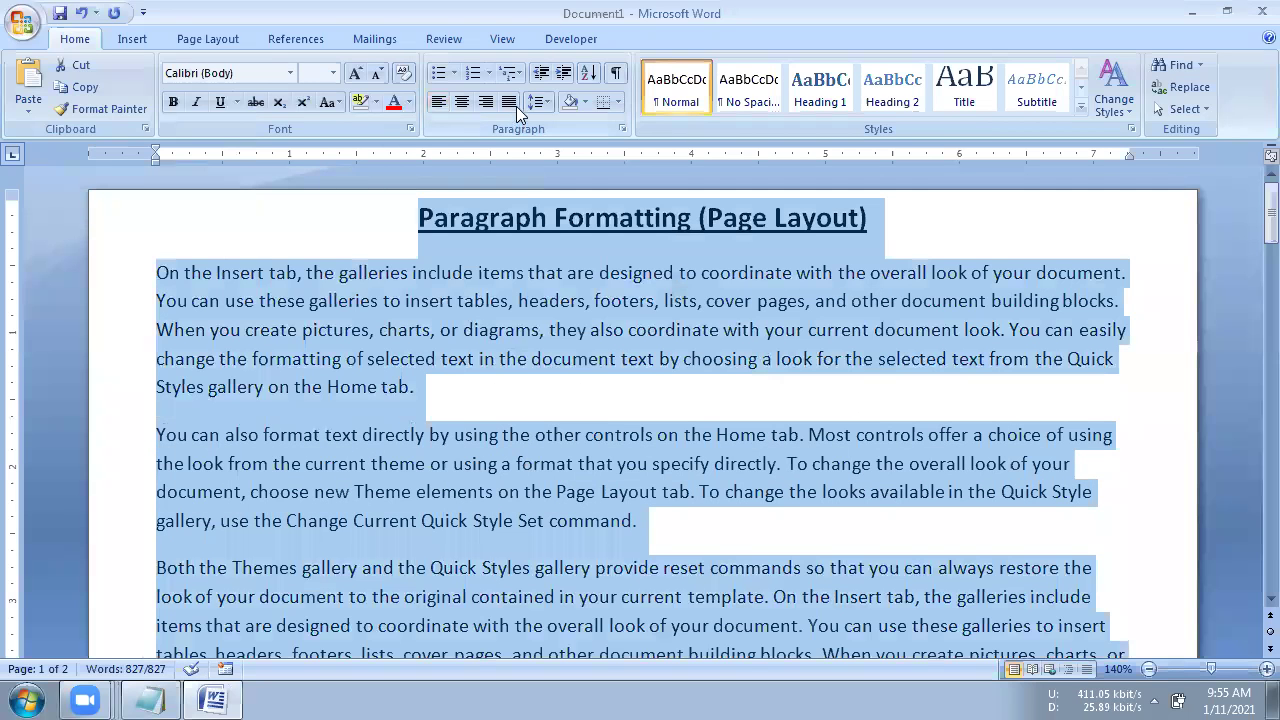
click(514, 104)
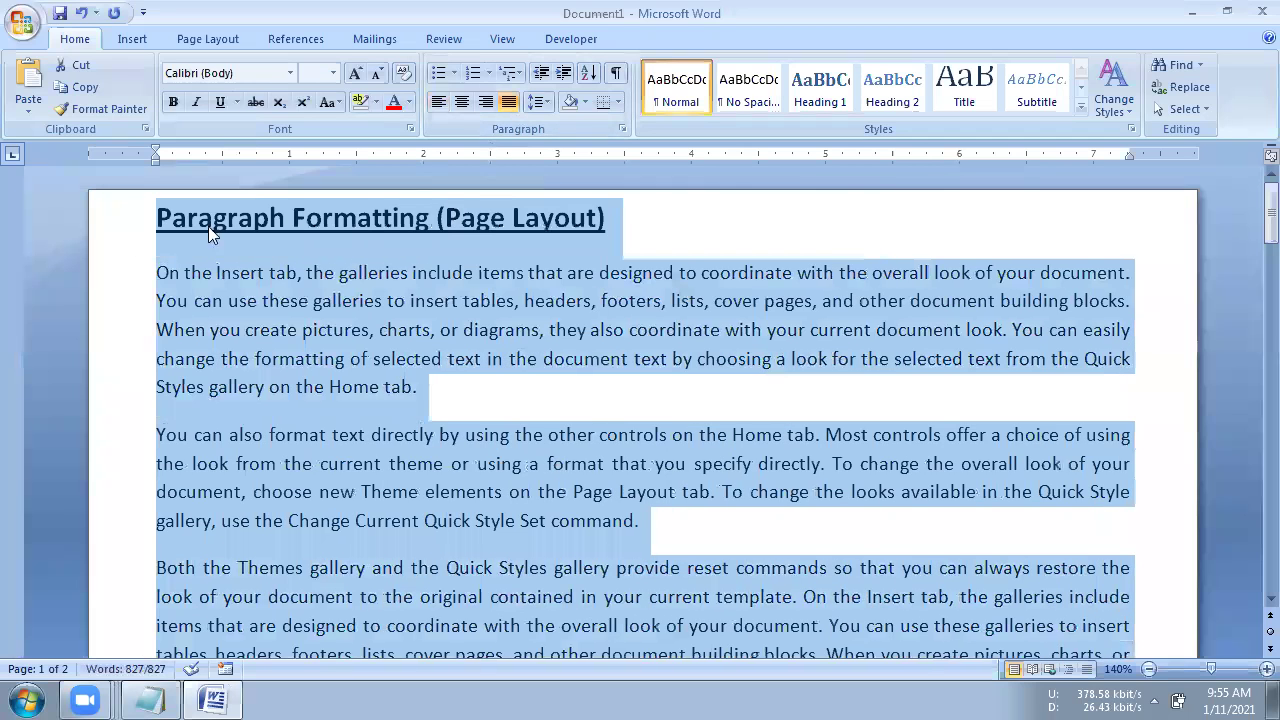
key(ctrl+Home)
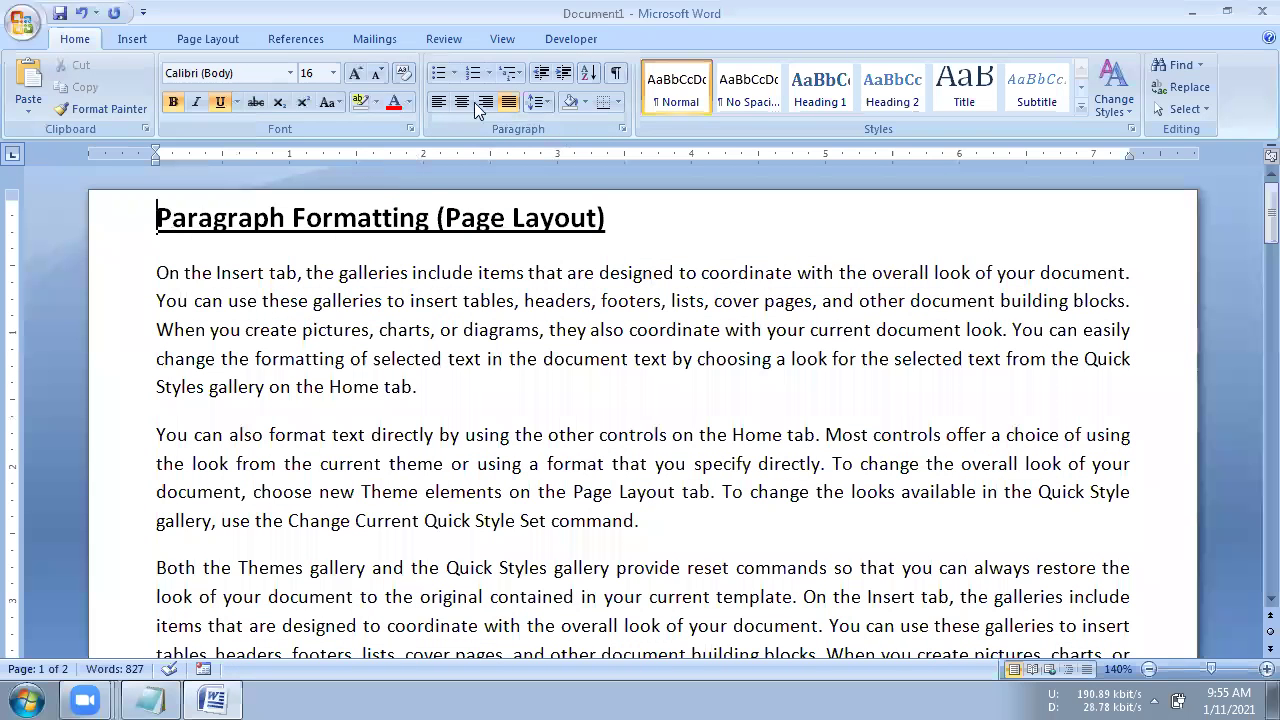
click(466, 100)
Select text in the first paragraph, then select further down after scrolling
click(391, 386)
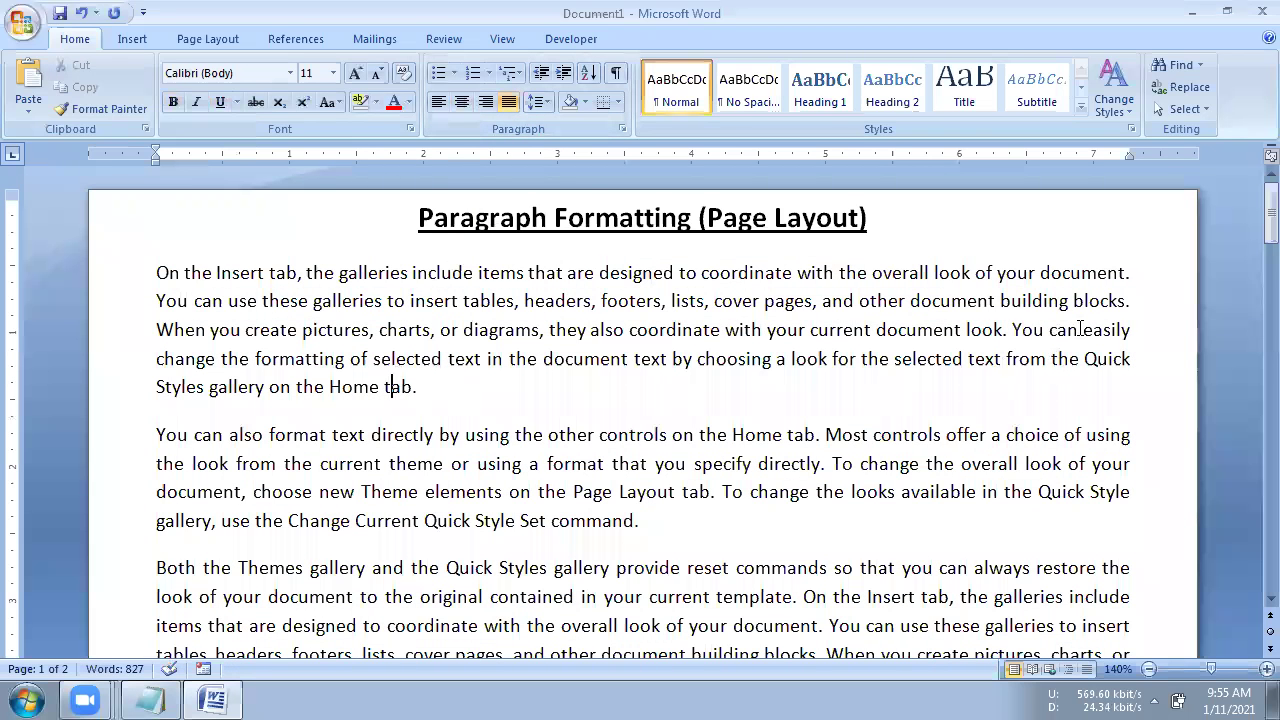
drag(1124, 278, 1130, 304)
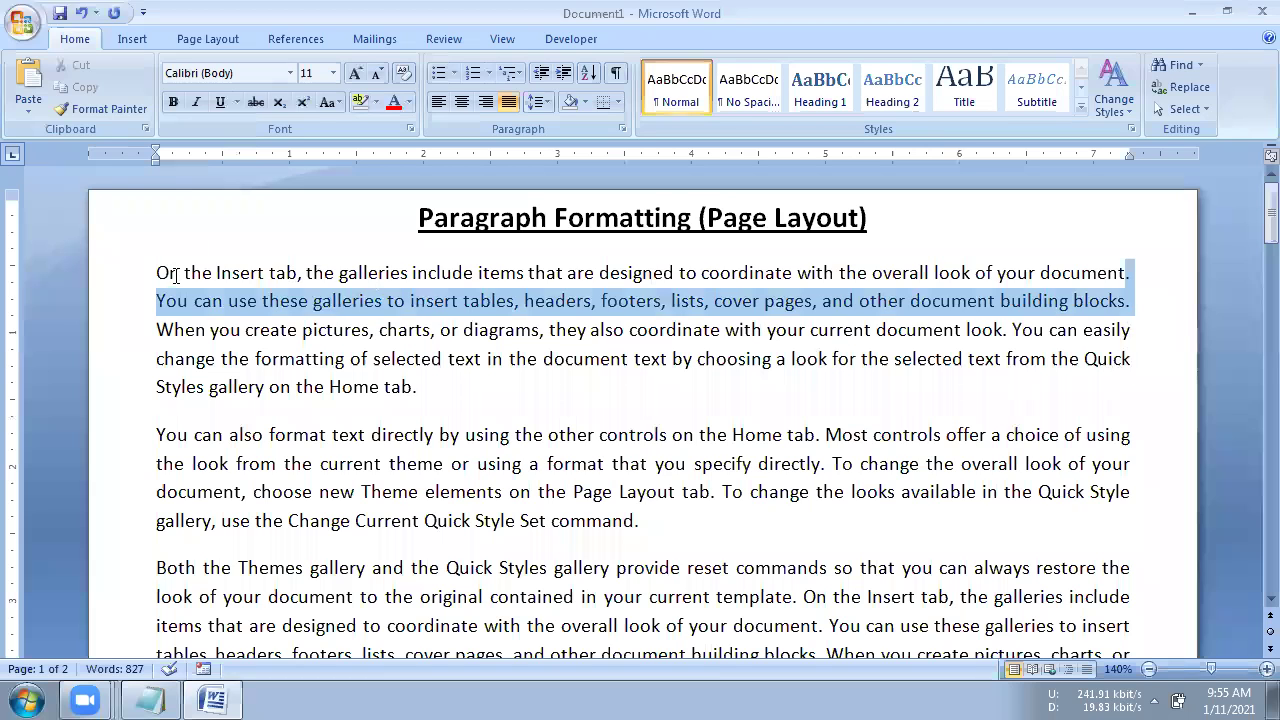
drag(175, 276, 161, 277)
scroll(173, 464, down, 1)
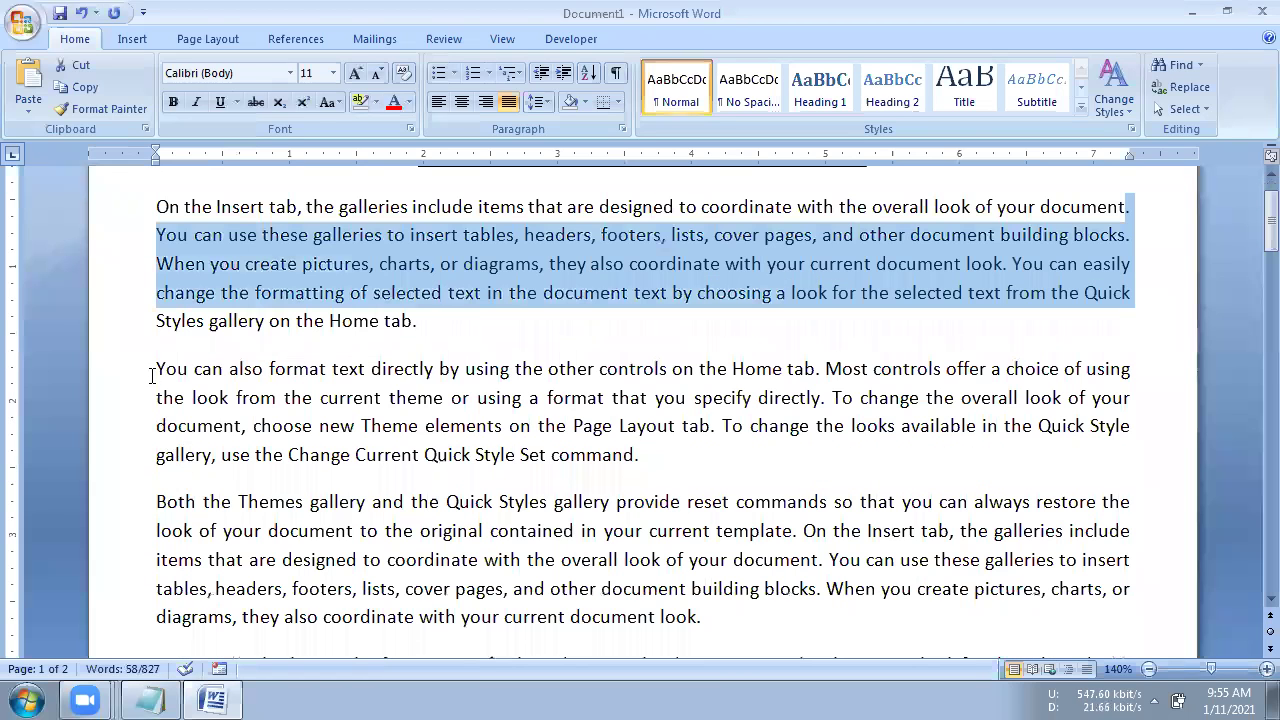
drag(155, 370, 633, 455)
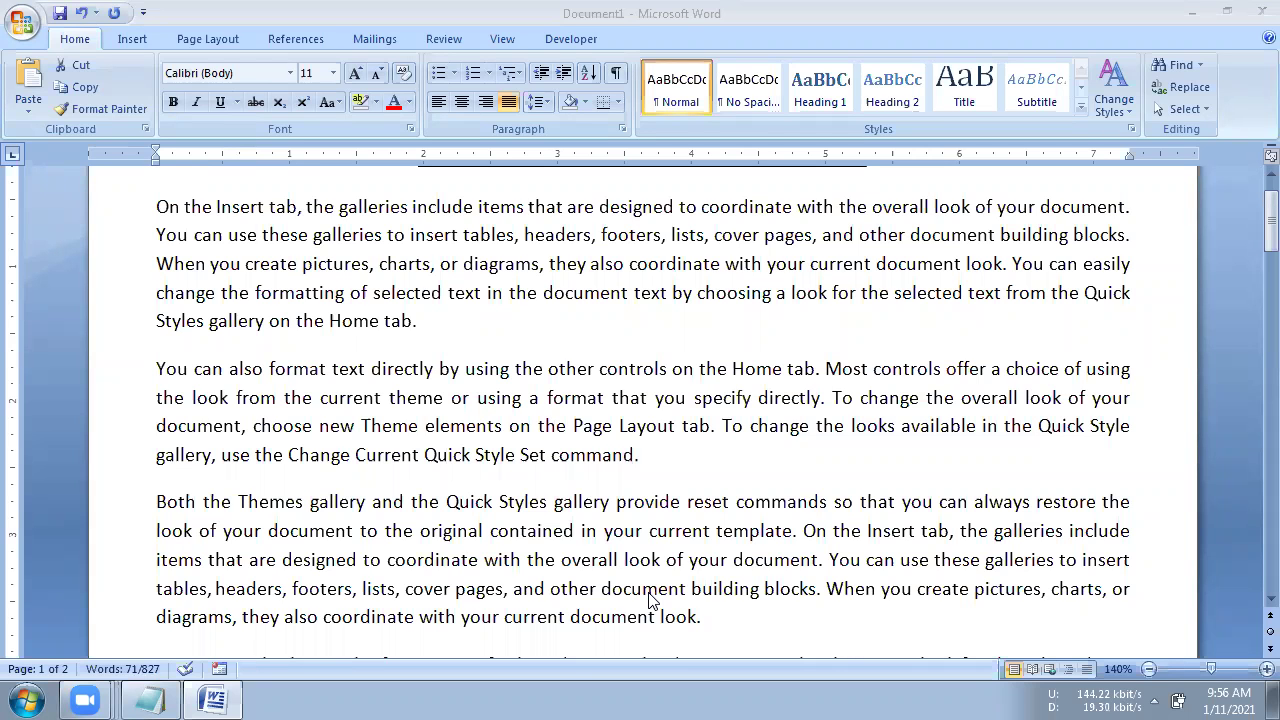
Select the entire second paragraph and bring up the Page Layout tab
triple_click(246, 425)
scroll(252, 445, up, 1)
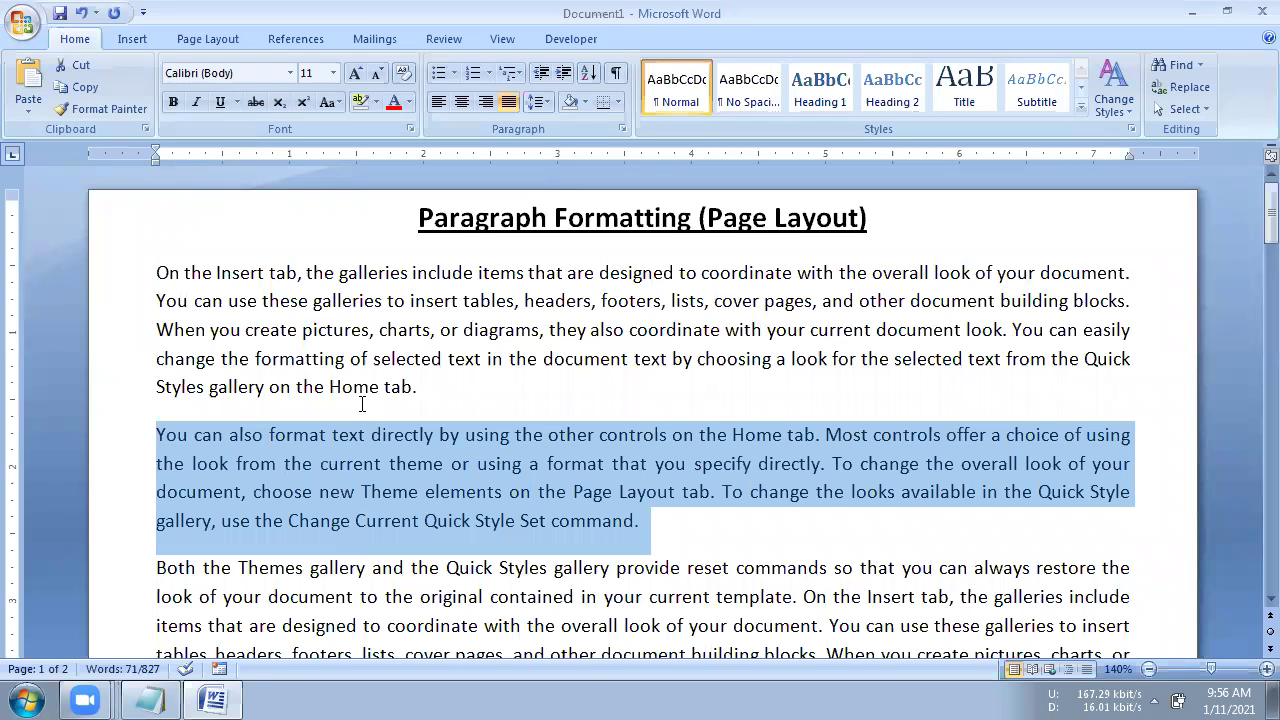
click(214, 48)
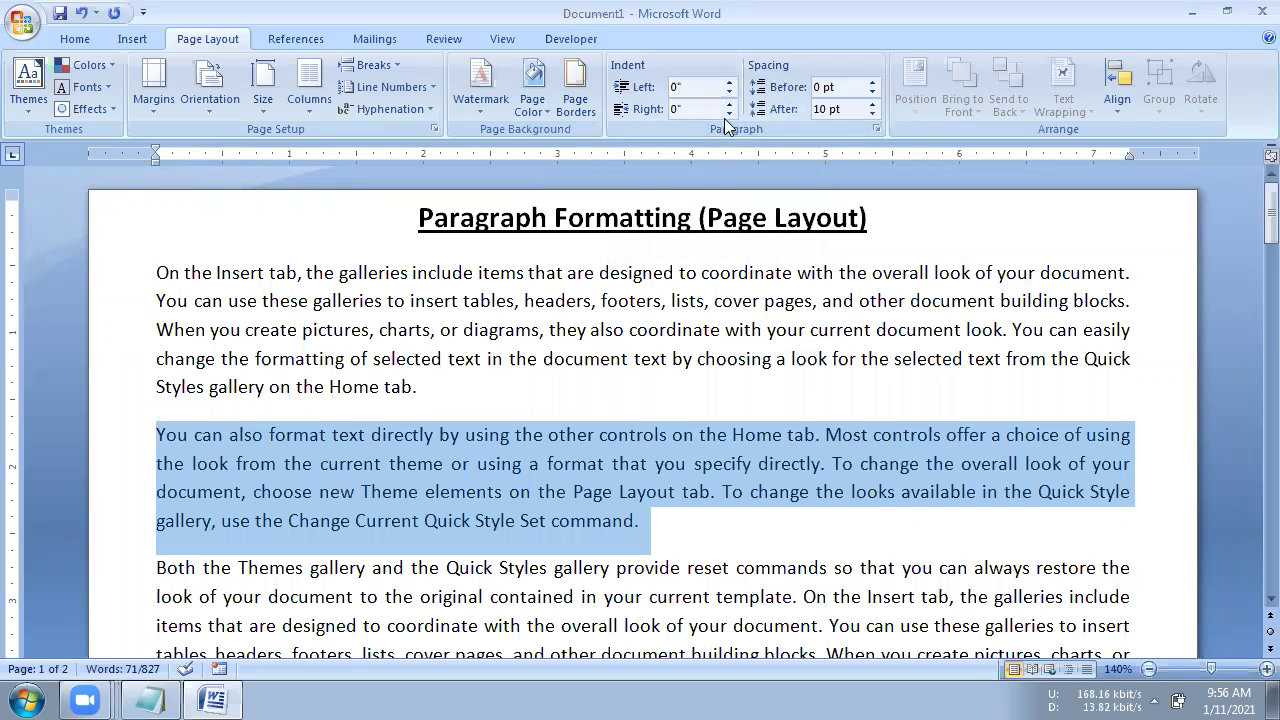
Nudge the second paragraph's left indent up to 0.5" and back to 0"
click(730, 87)
click(730, 87)
click(730, 87)
click(730, 87)
click(730, 87)
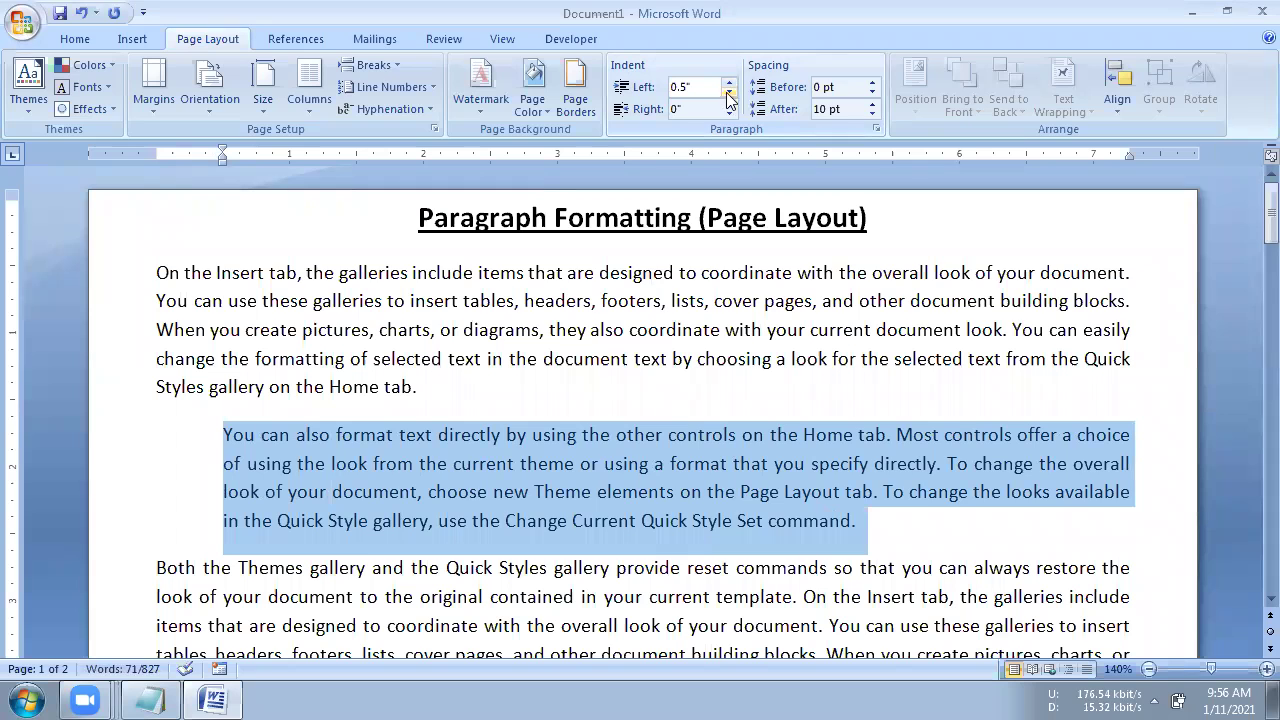
click(729, 93)
click(729, 93)
click(729, 93)
click(729, 93)
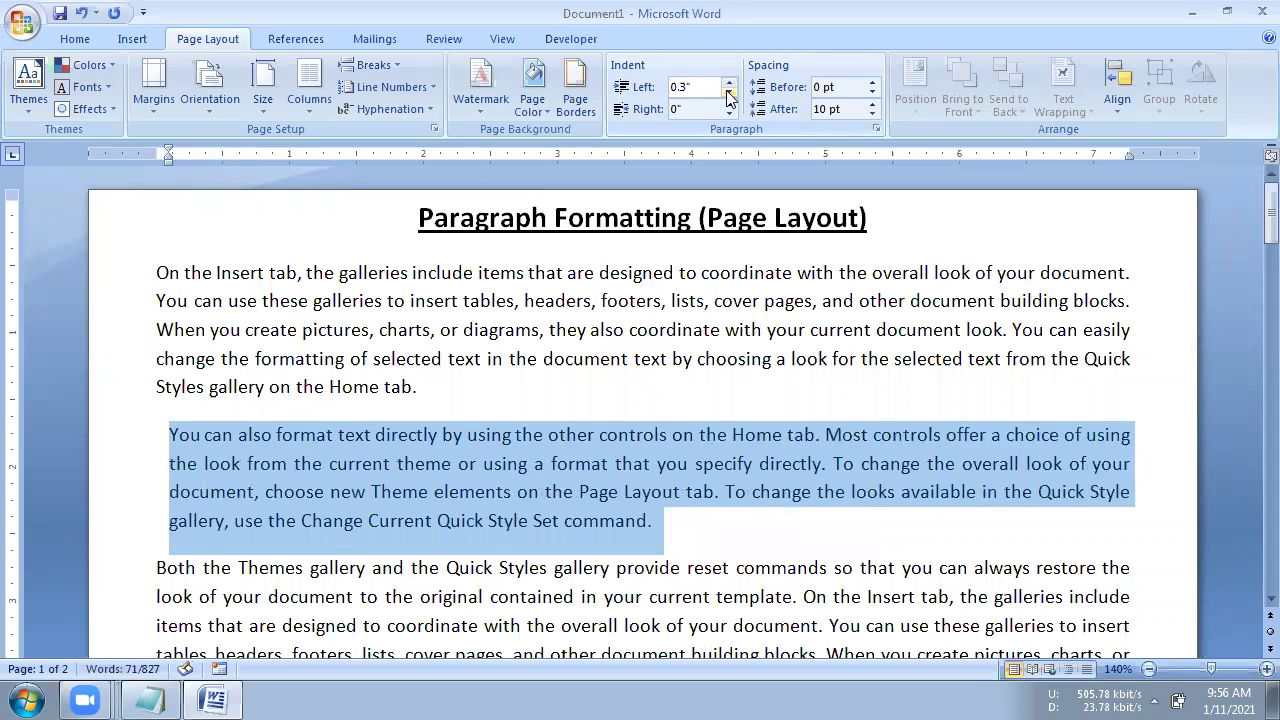
click(729, 93)
Raise the paragraph's right indent to 1", then bring it back down to 0"
click(730, 104)
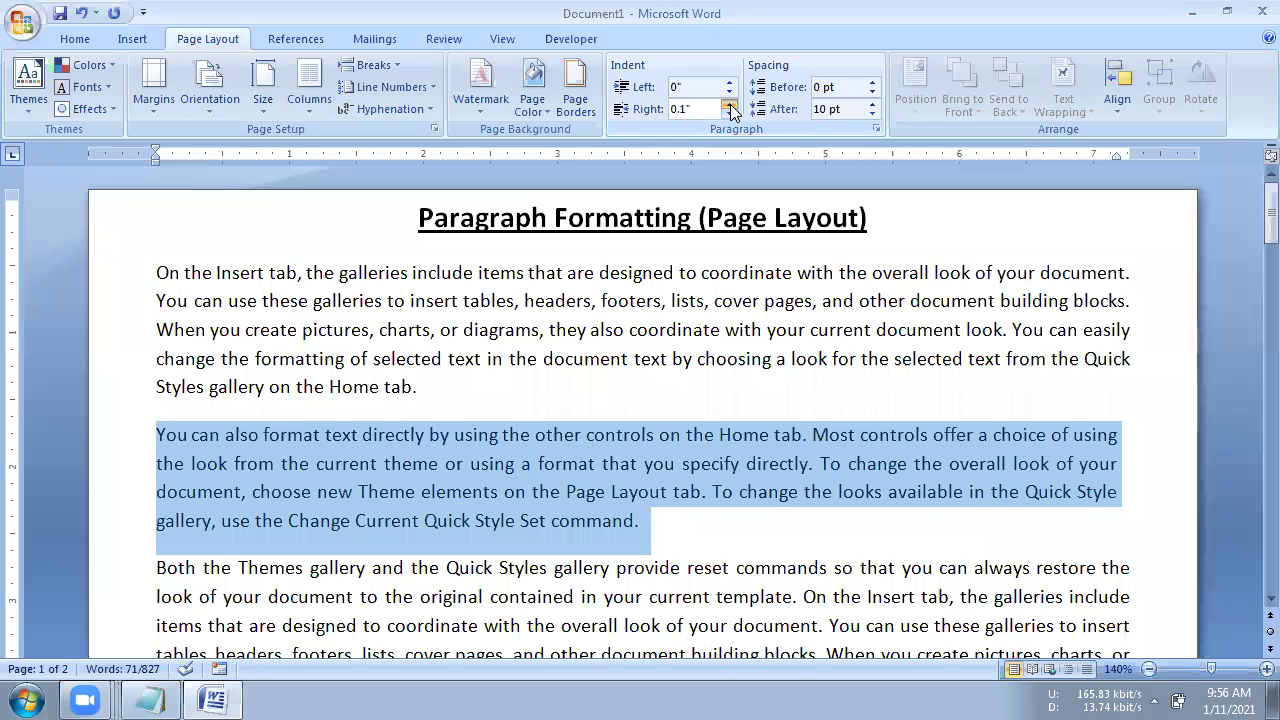
click(730, 104)
click(730, 104)
click(730, 104)
click(730, 104)
click(730, 104)
click(730, 104)
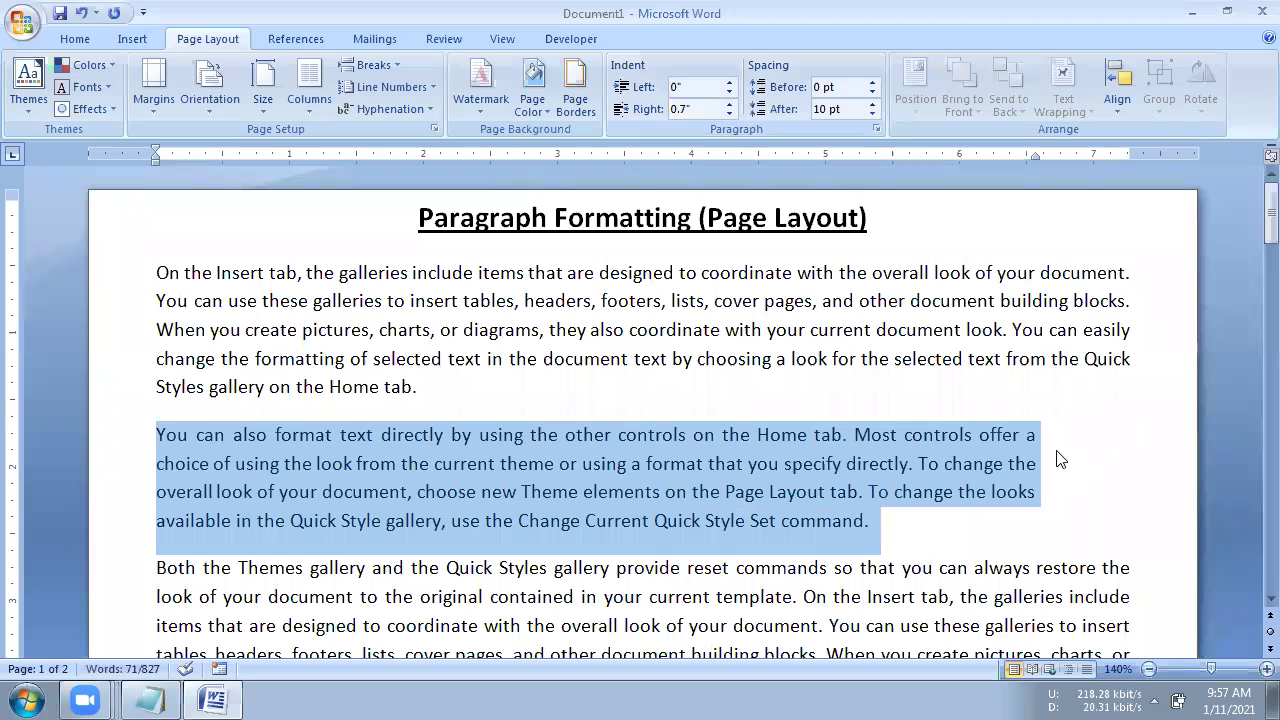
click(730, 104)
click(730, 104)
click(730, 104)
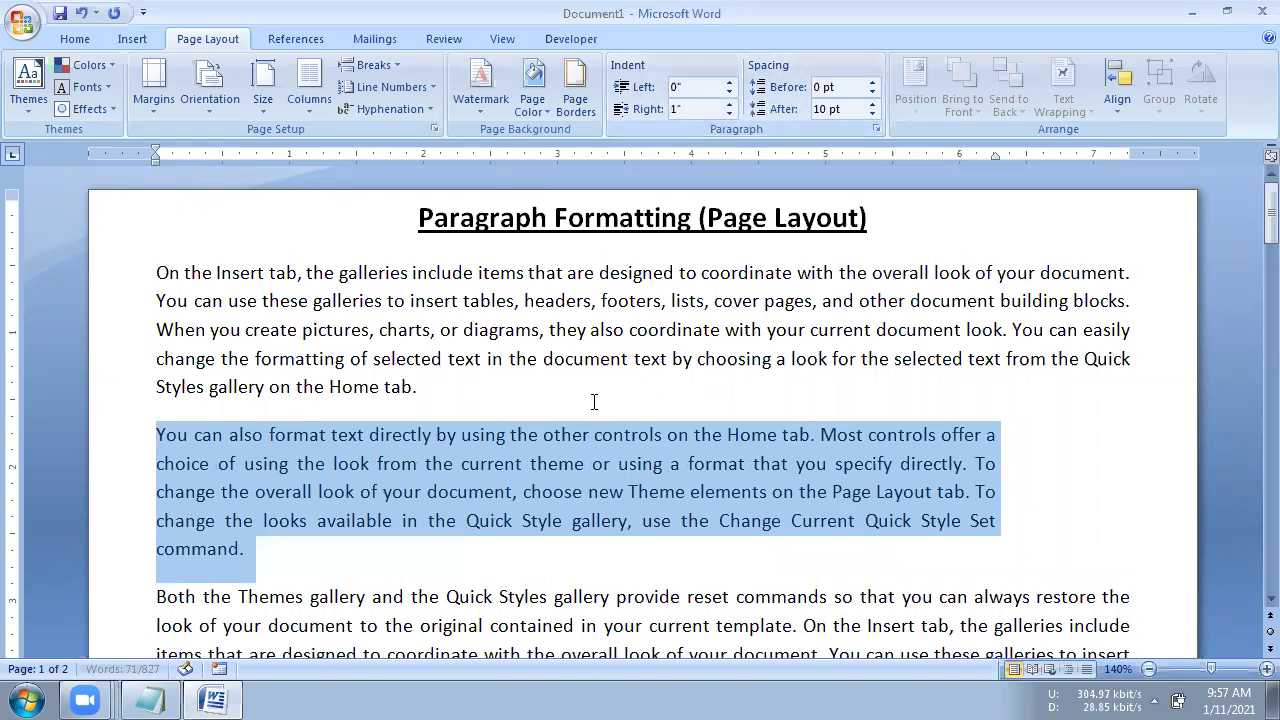
click(734, 112)
click(734, 112)
click(734, 112)
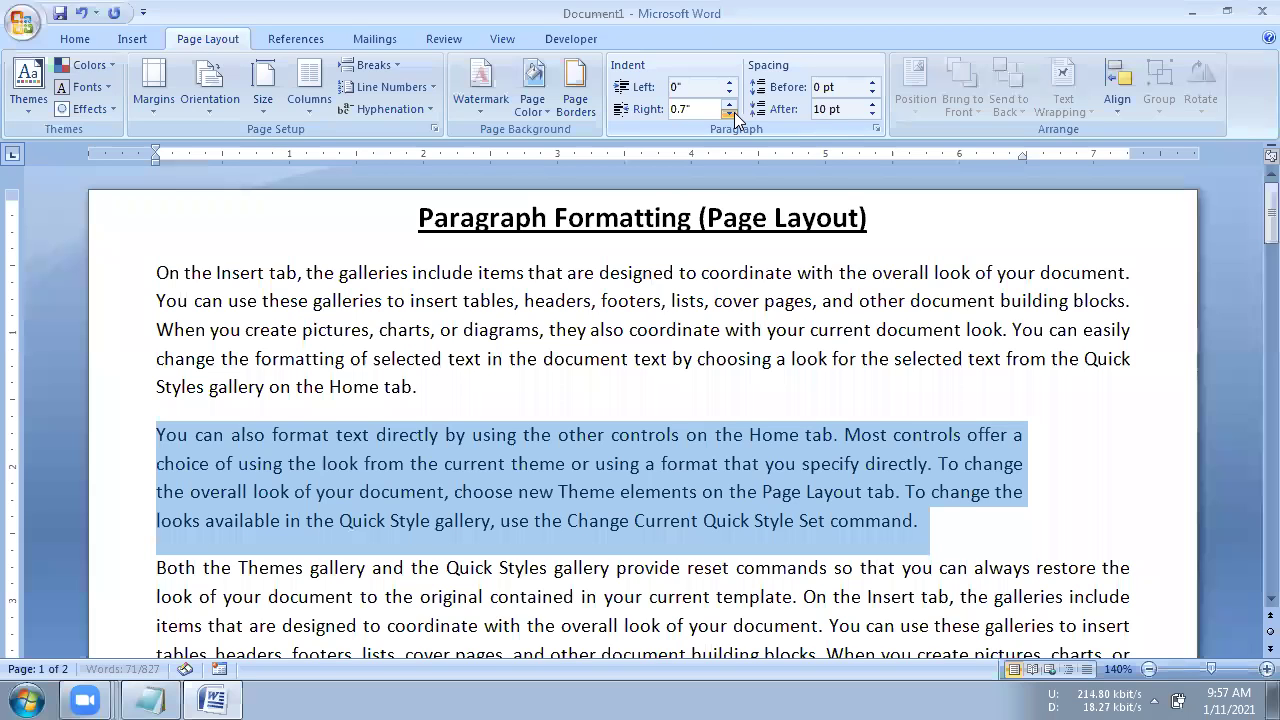
click(734, 112)
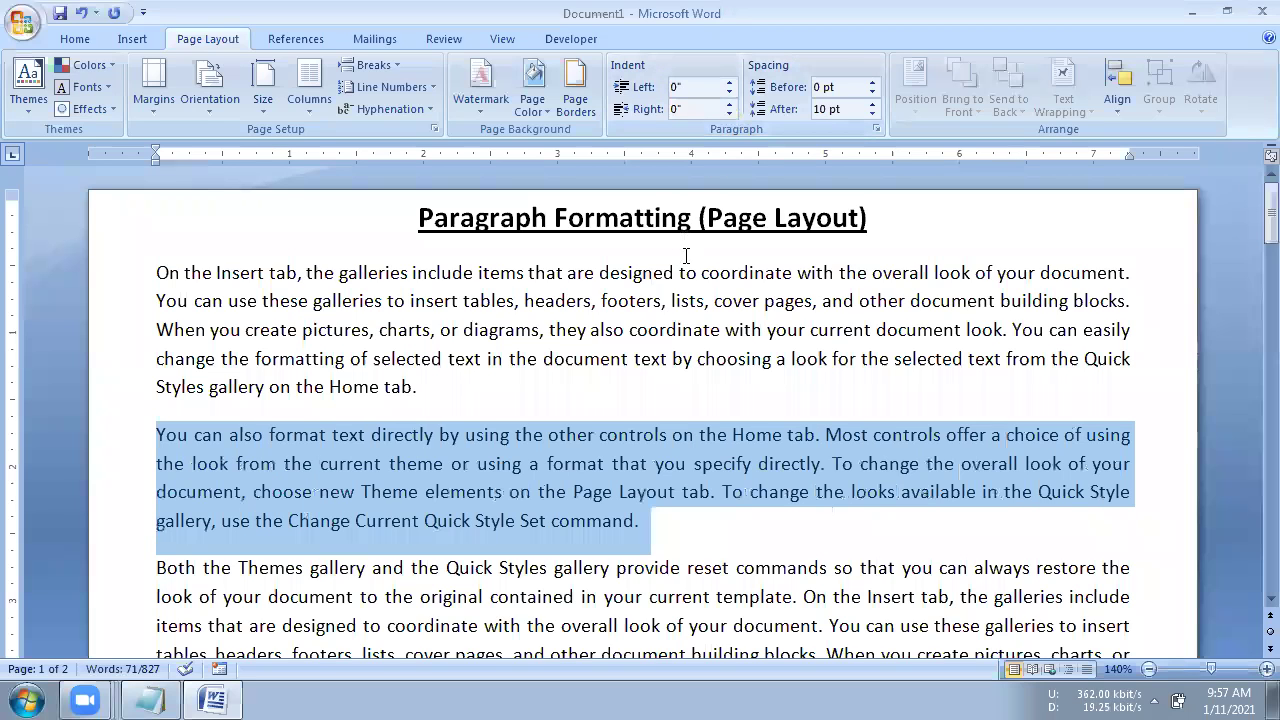
key(Left)
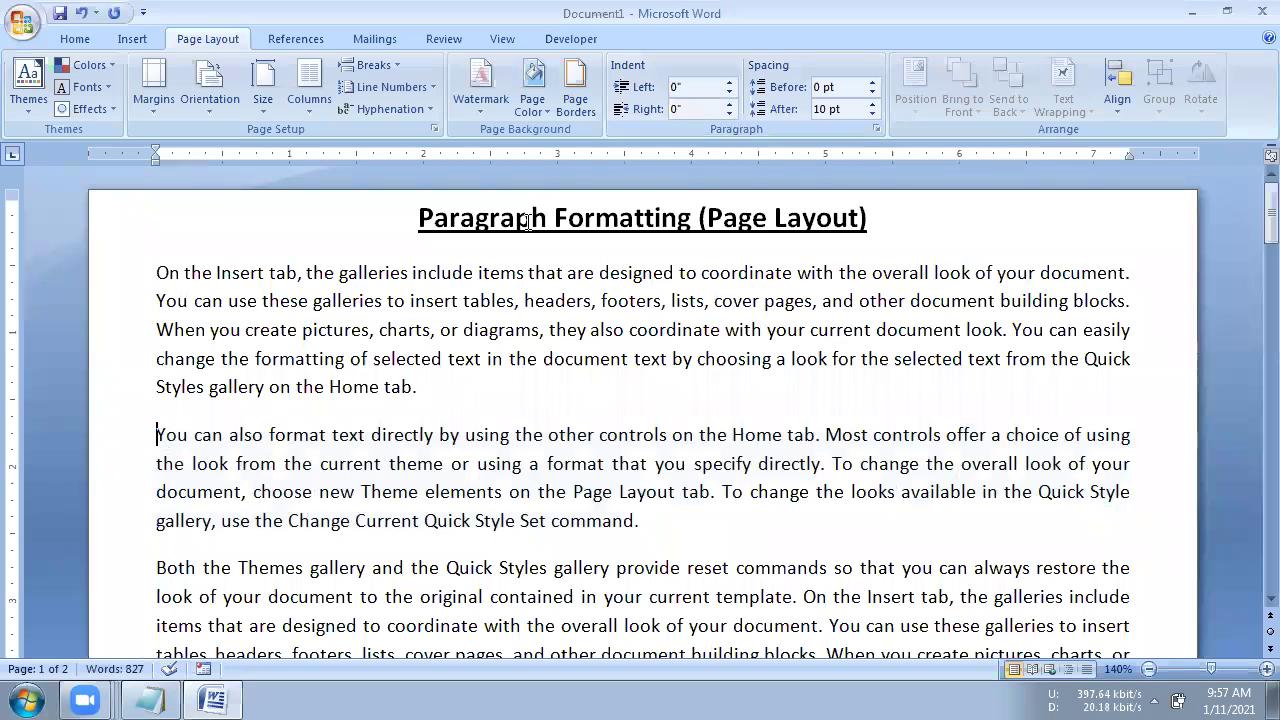
click(729, 82)
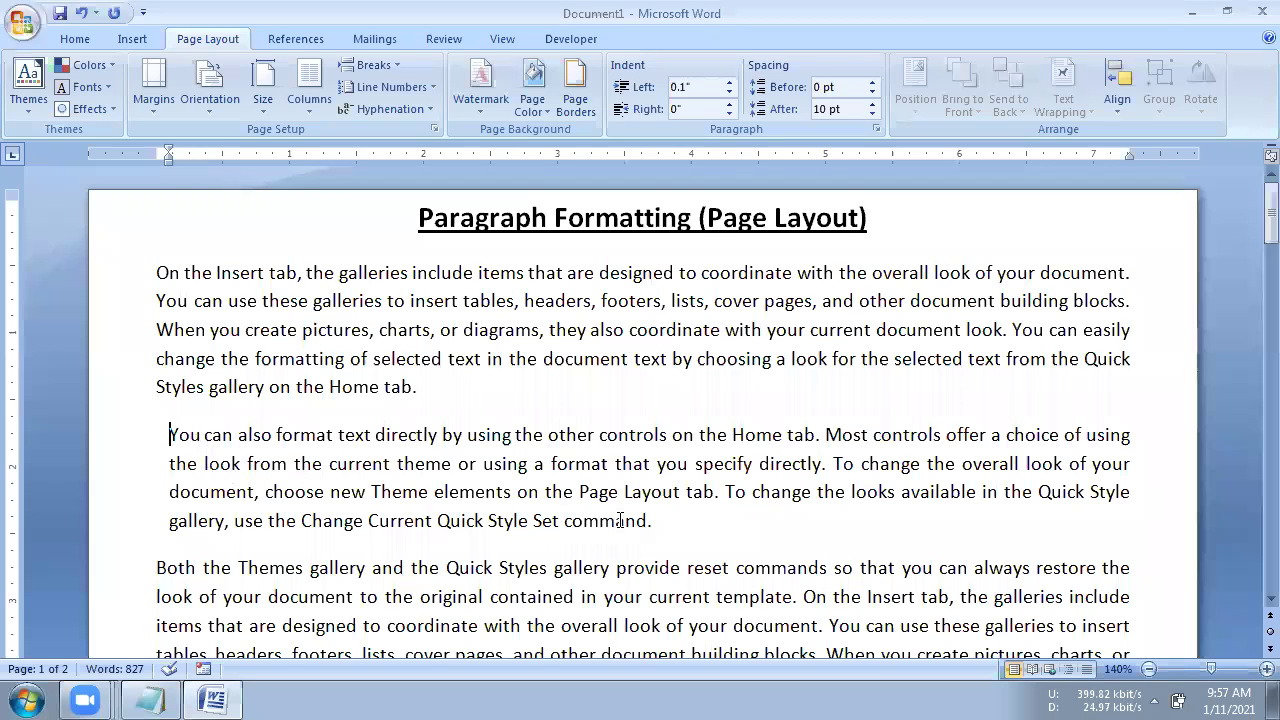
click(729, 93)
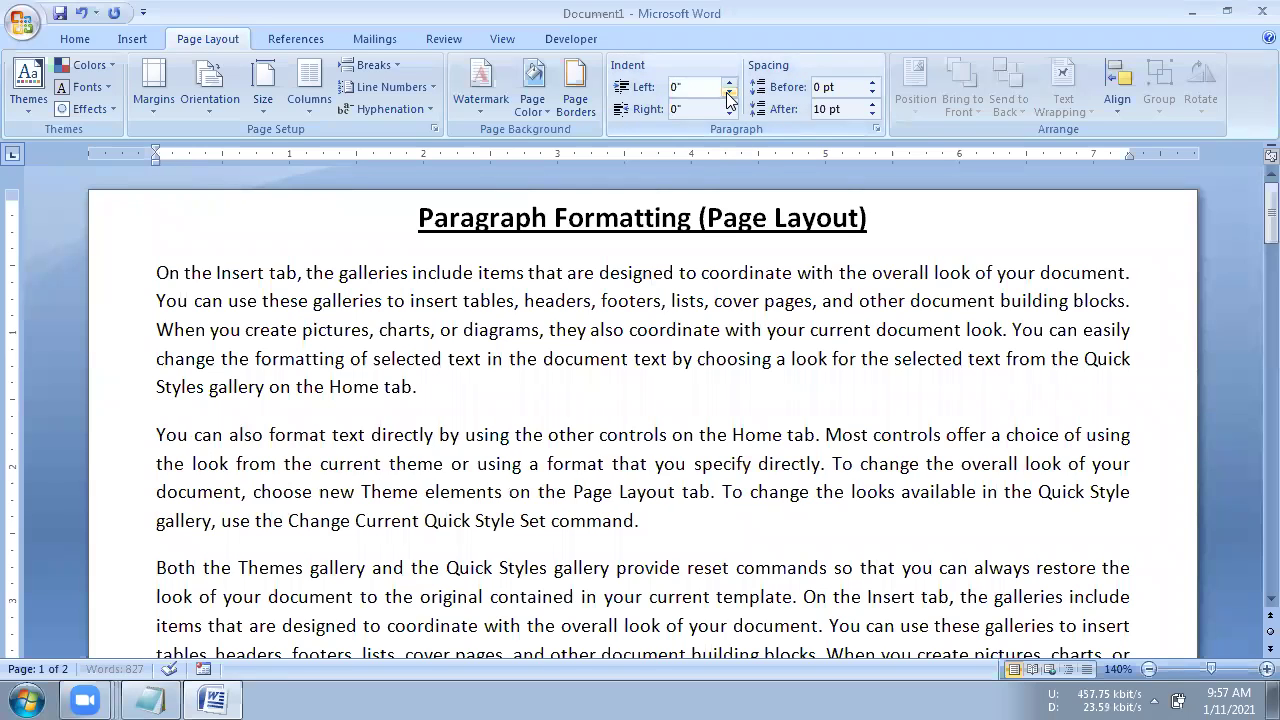
drag(157, 432, 651, 524)
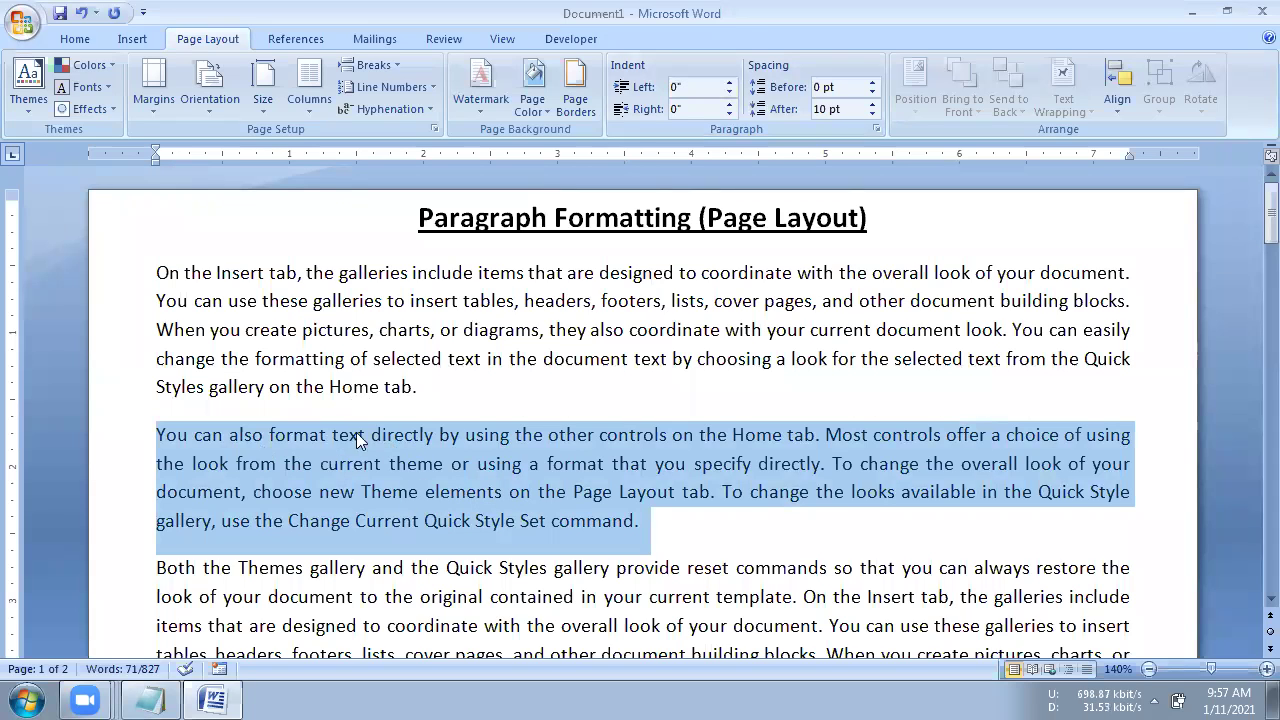
Select the whole second paragraph and raise its space before past 12 pt
click(287, 408)
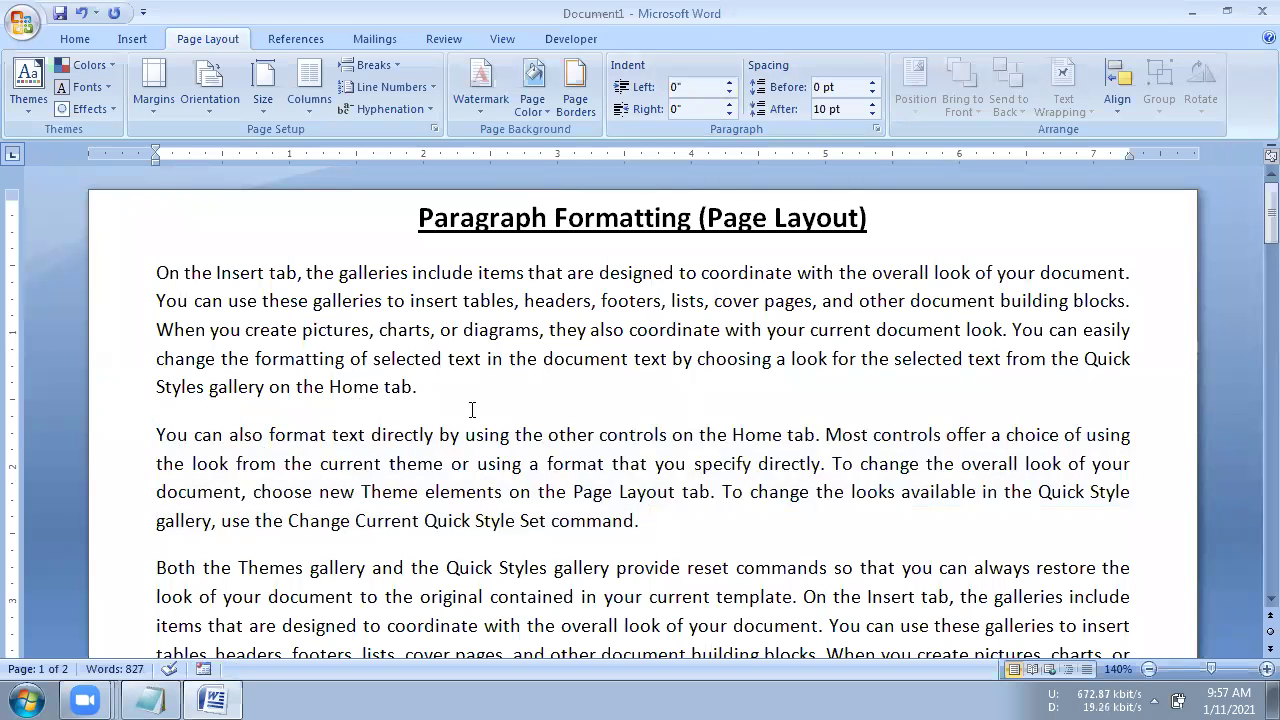
drag(383, 386, 418, 388)
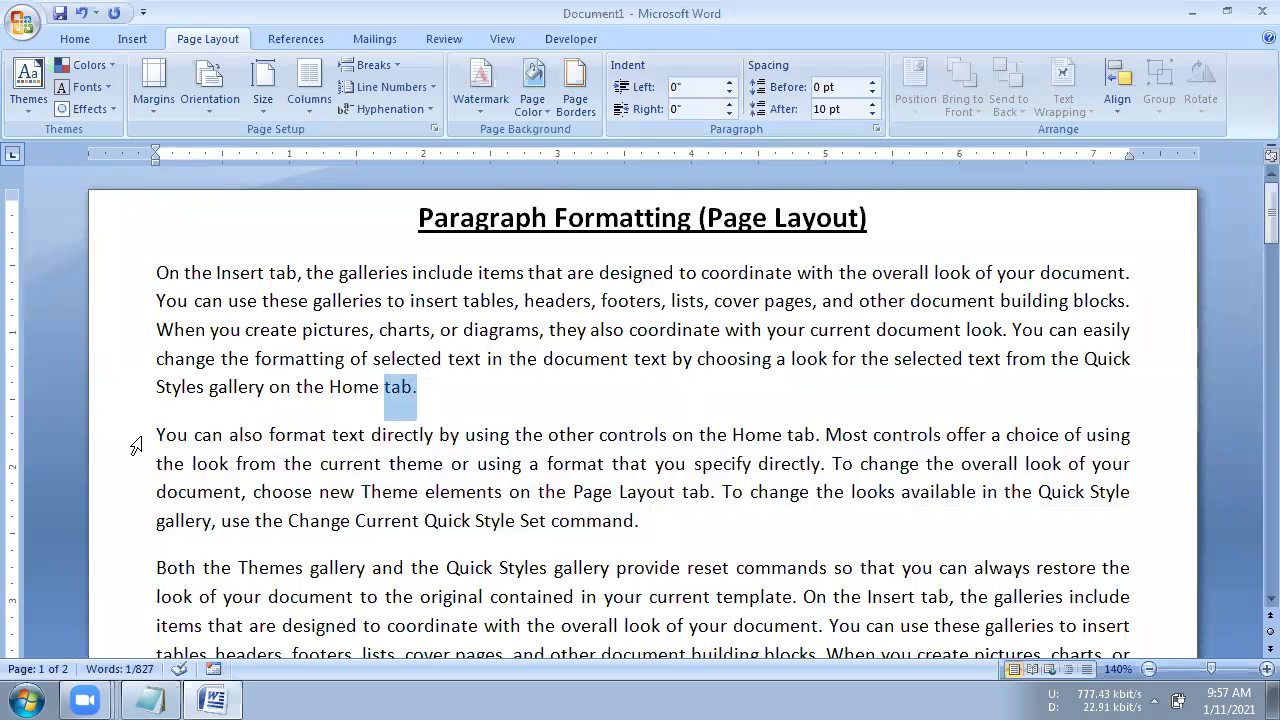
drag(156, 435, 226, 435)
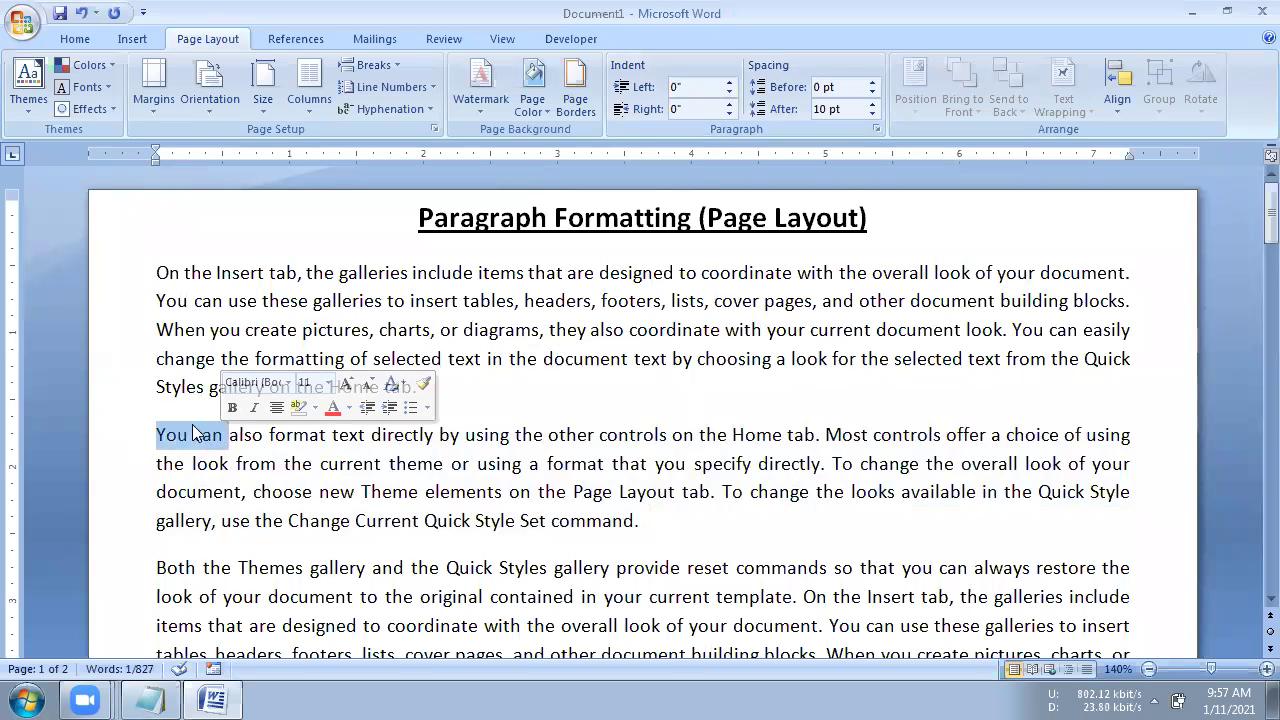
click(186, 491)
drag(158, 436, 657, 518)
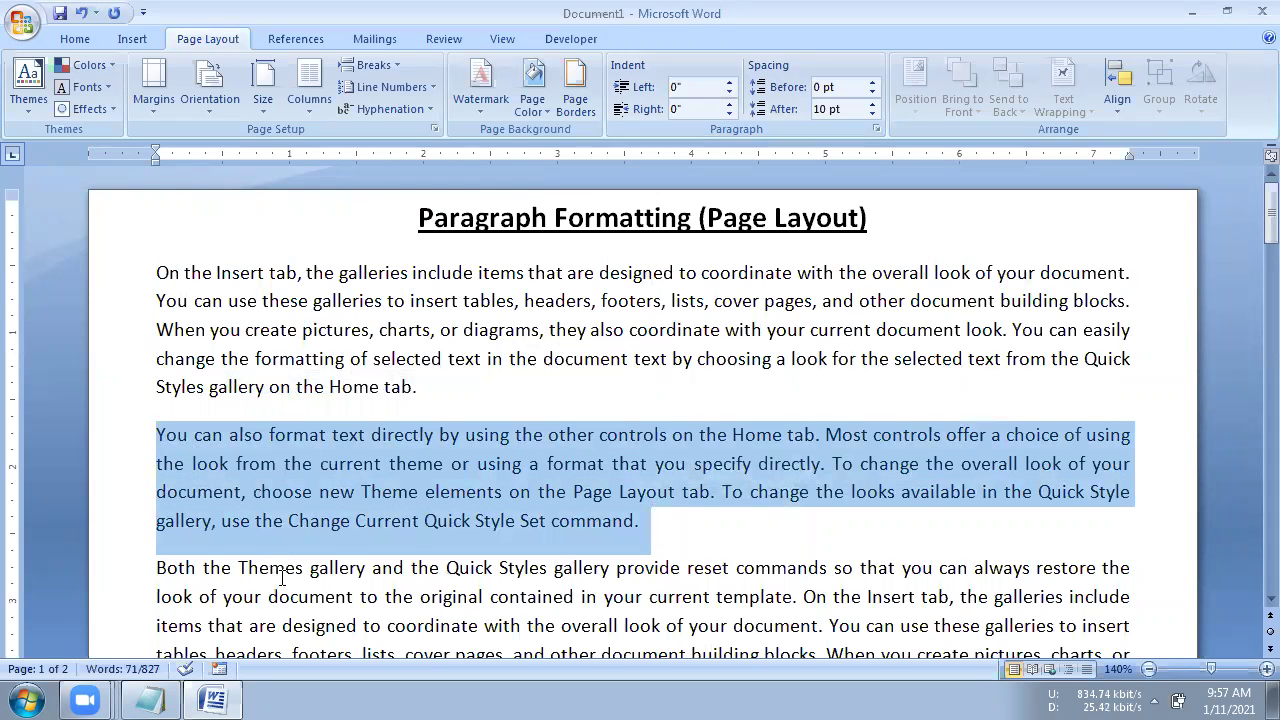
click(873, 87)
click(873, 87)
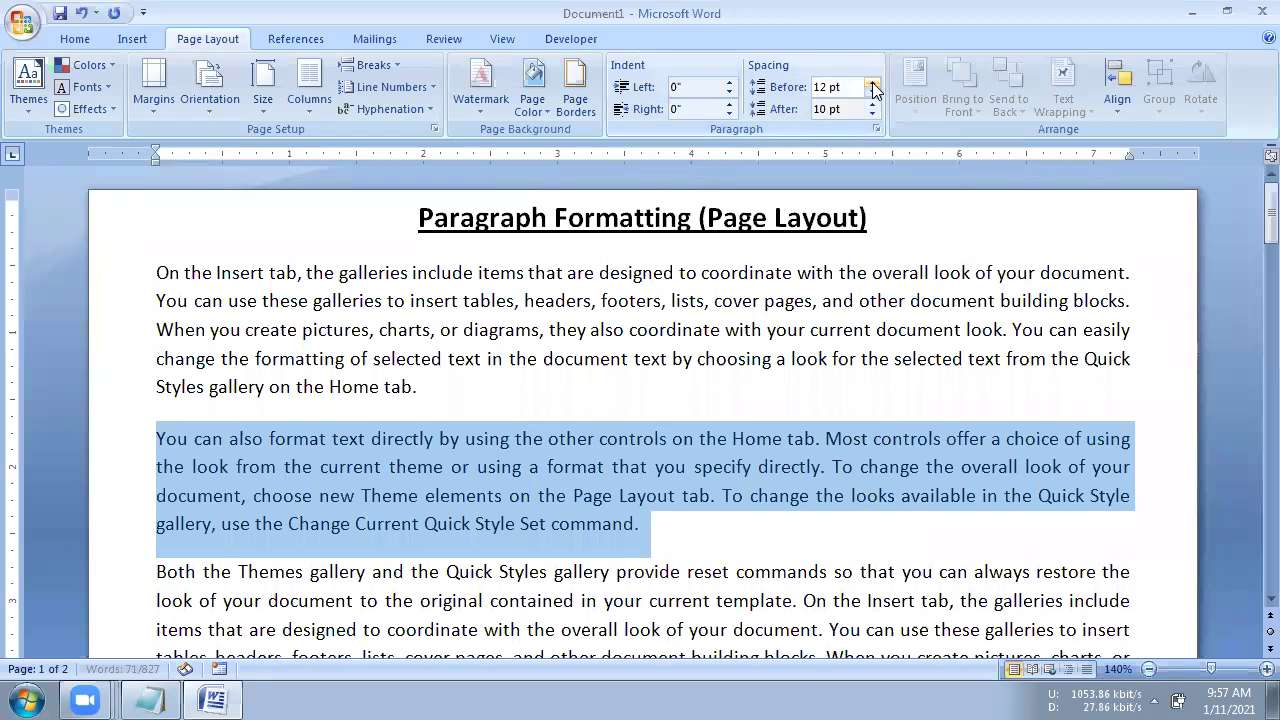
click(873, 87)
click(873, 87)
click(873, 87)
click(873, 87)
click(873, 87)
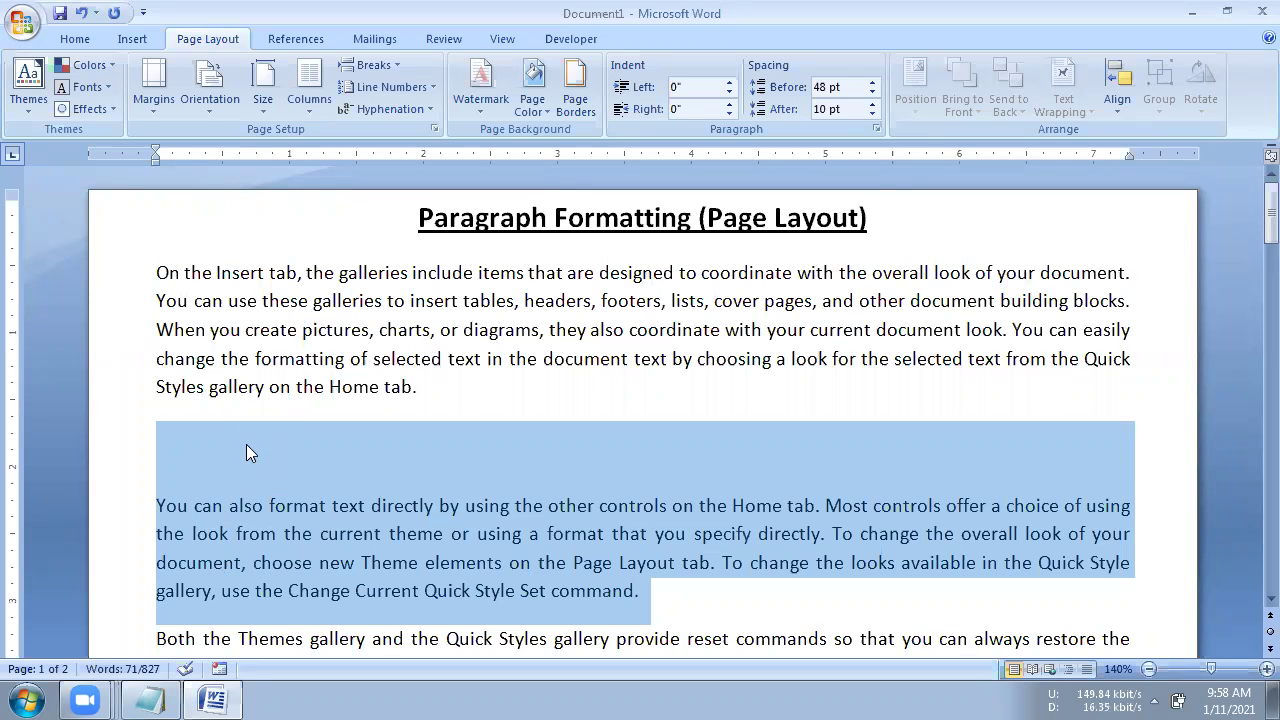
Raise the paragraph's space after to 54 pt, then bring it back to 12 pt
click(872, 103)
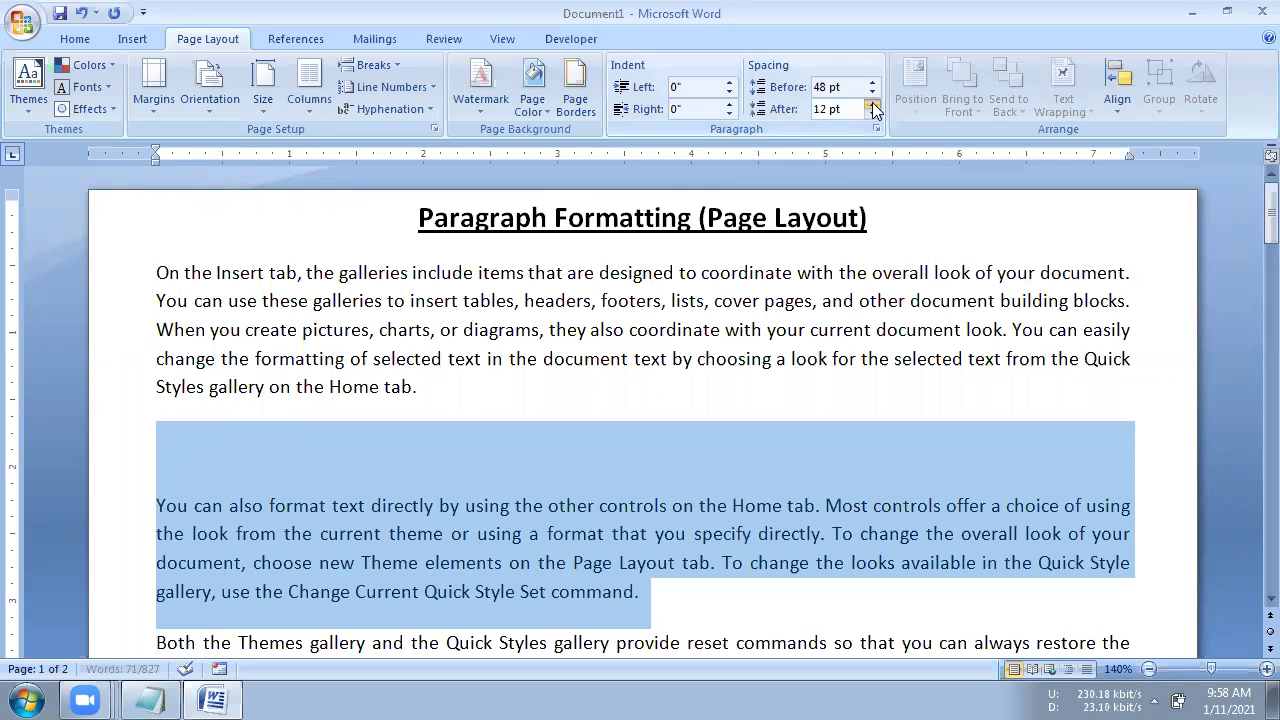
scroll(867, 335, down, 2)
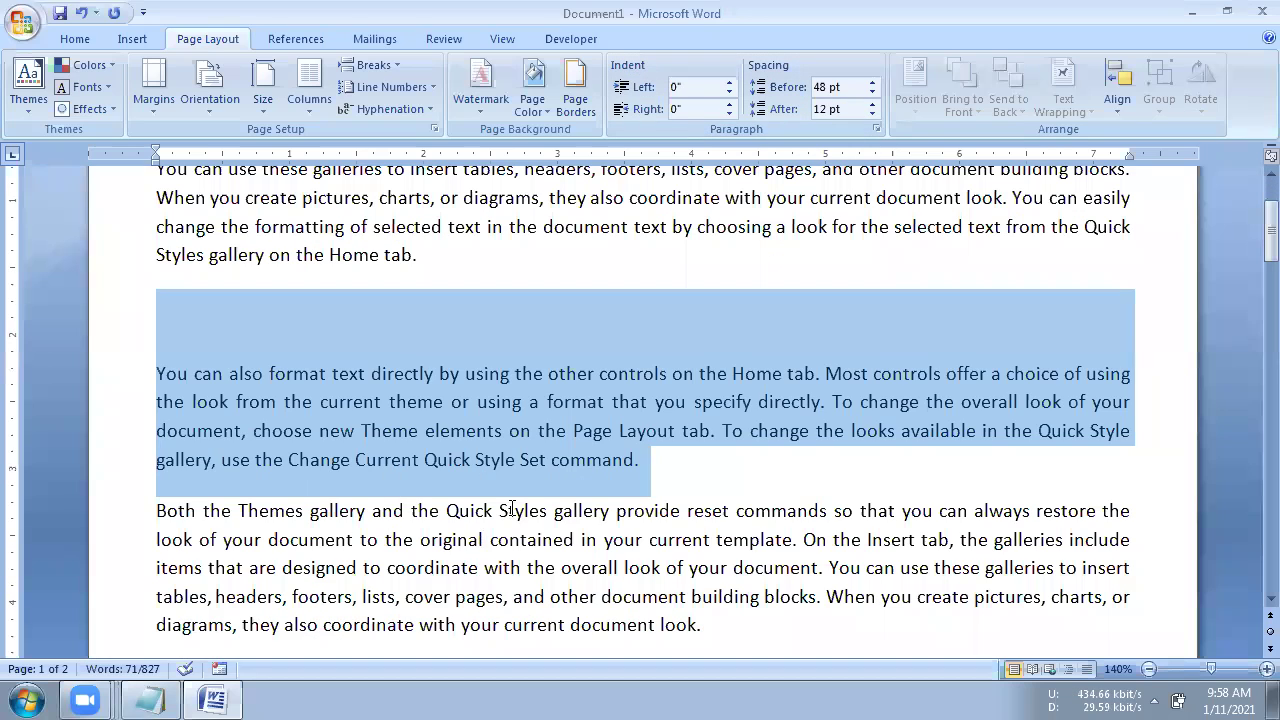
drag(874, 104, 874, 104)
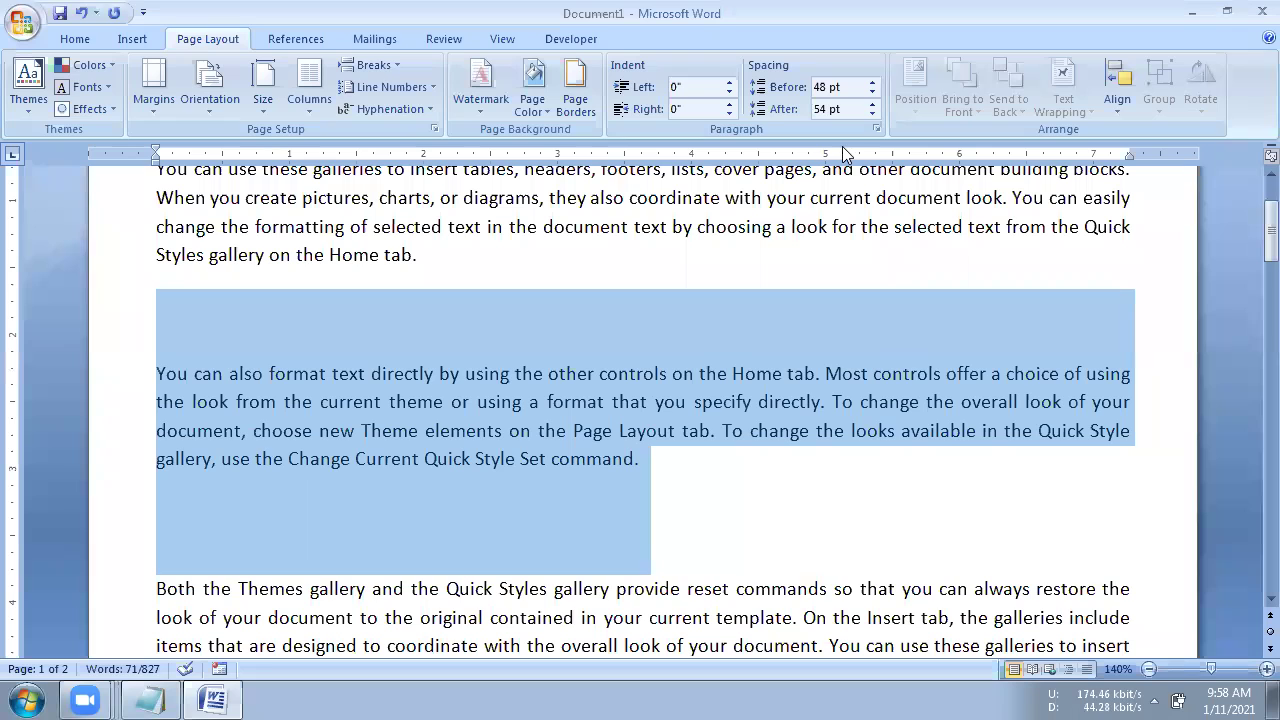
click(872, 115)
click(872, 115)
click(872, 115)
click(872, 115)
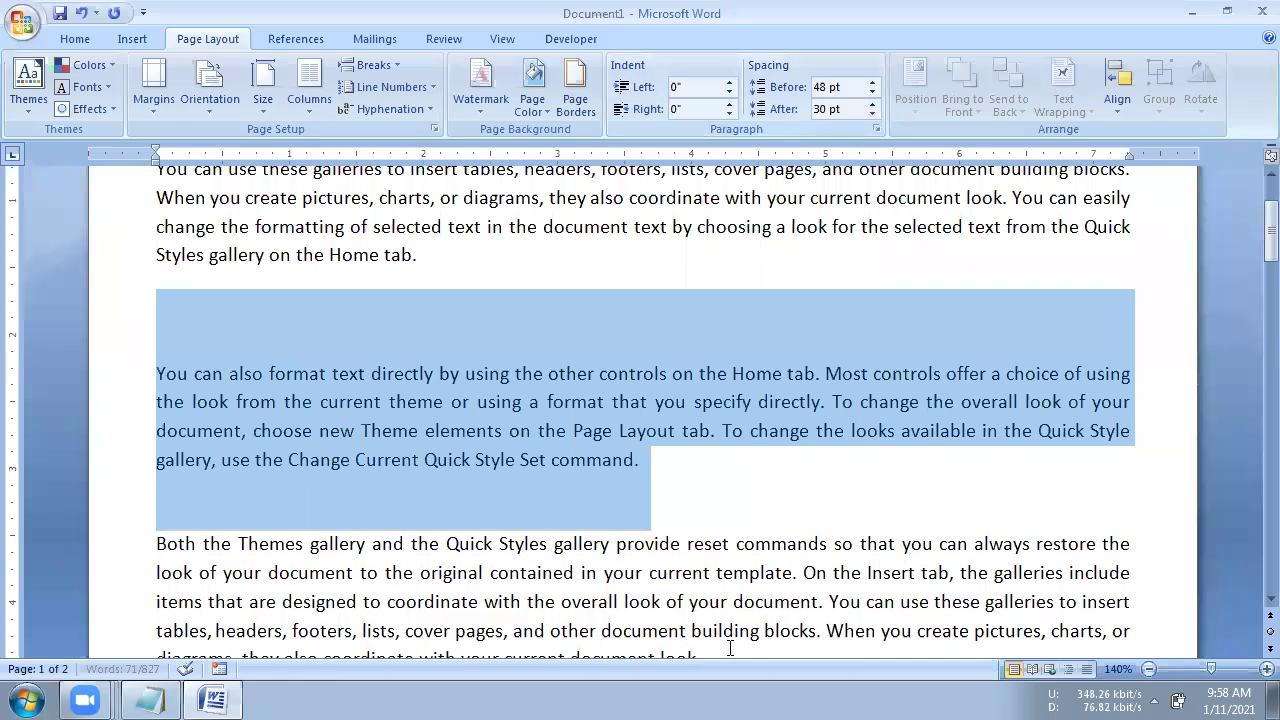
click(873, 113)
click(873, 113)
click(873, 113)
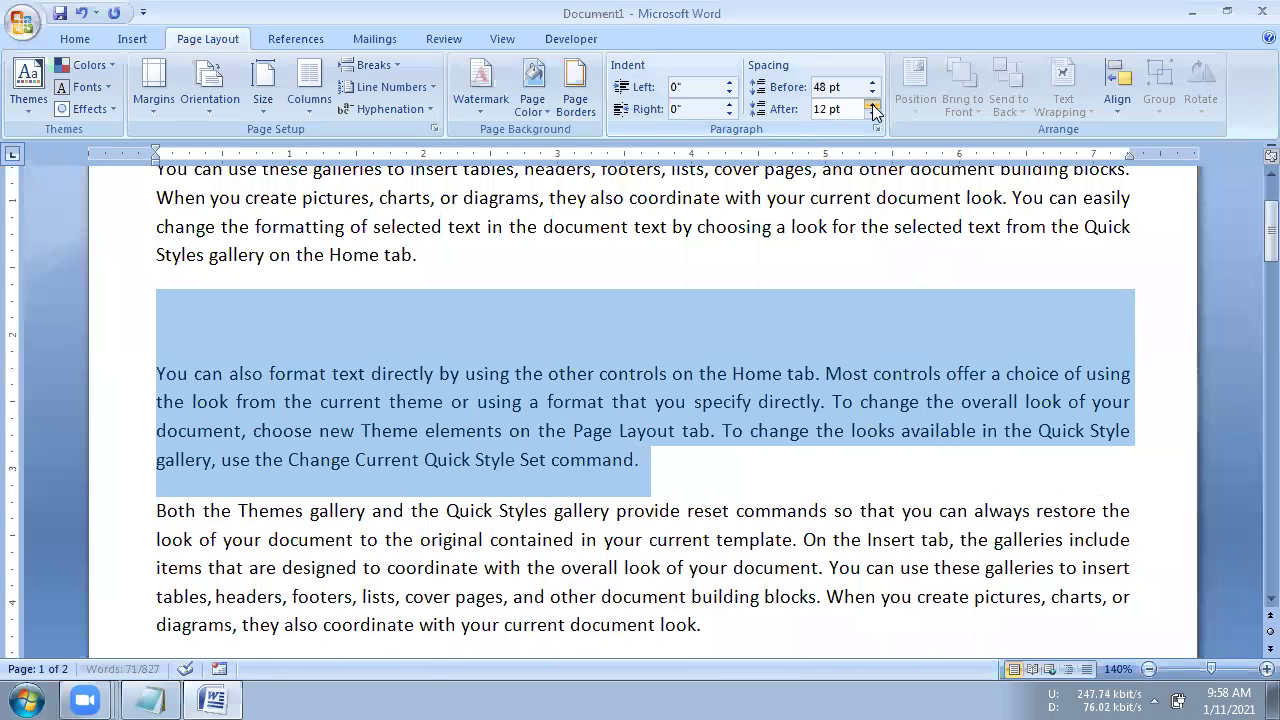
Lower the paragraph's space before step by step back to 0 pt
click(872, 92)
click(872, 92)
click(872, 92)
click(872, 93)
click(872, 93)
click(872, 93)
click(872, 93)
click(872, 93)
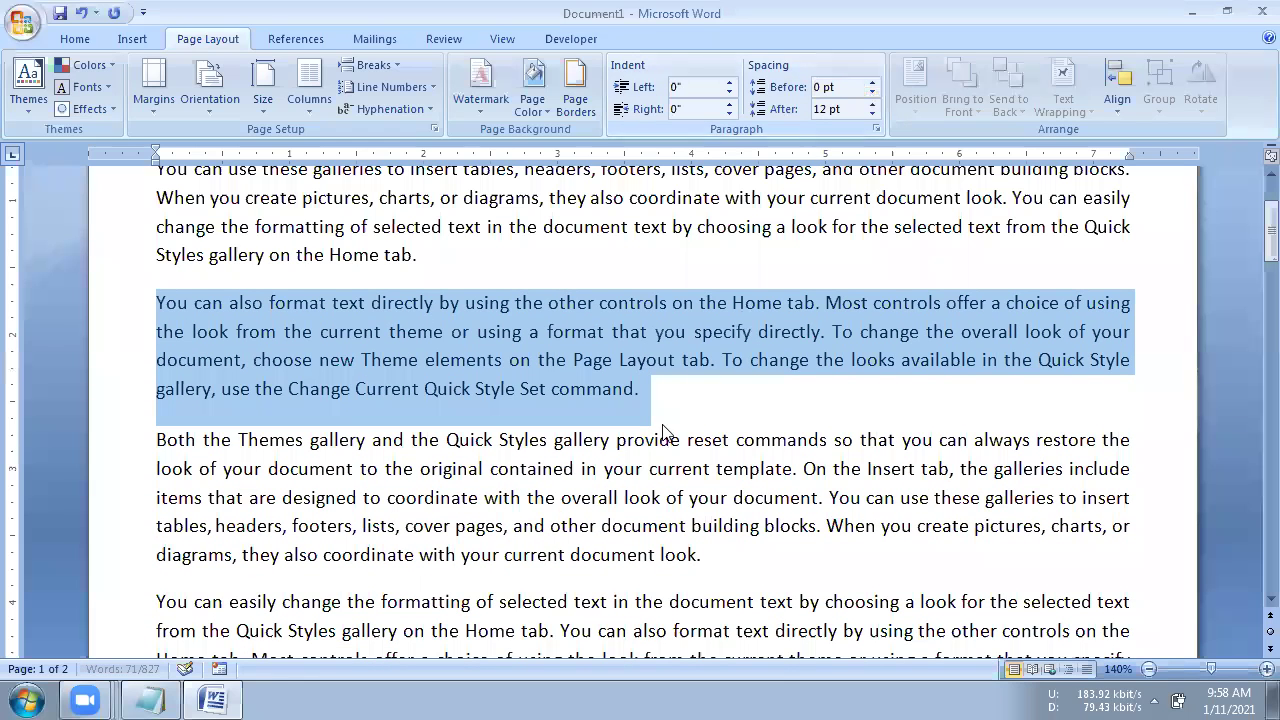
click(617, 440)
drag(150, 305, 674, 383)
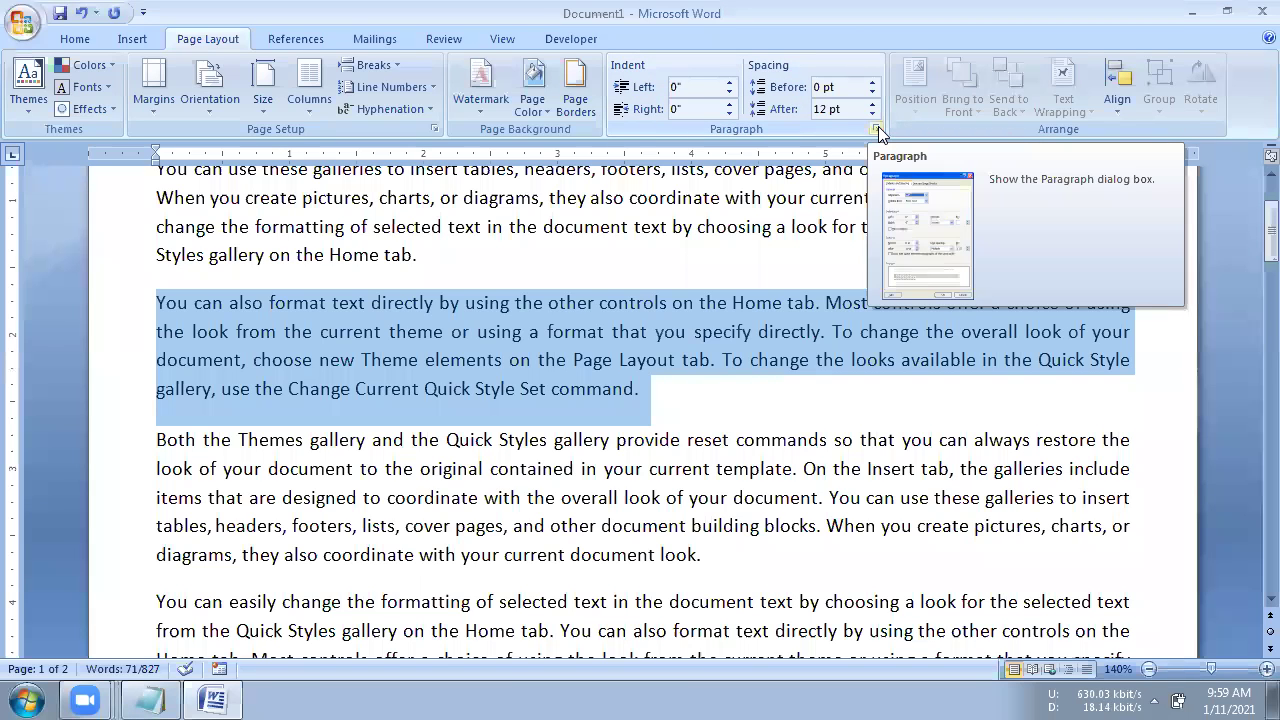
click(878, 133)
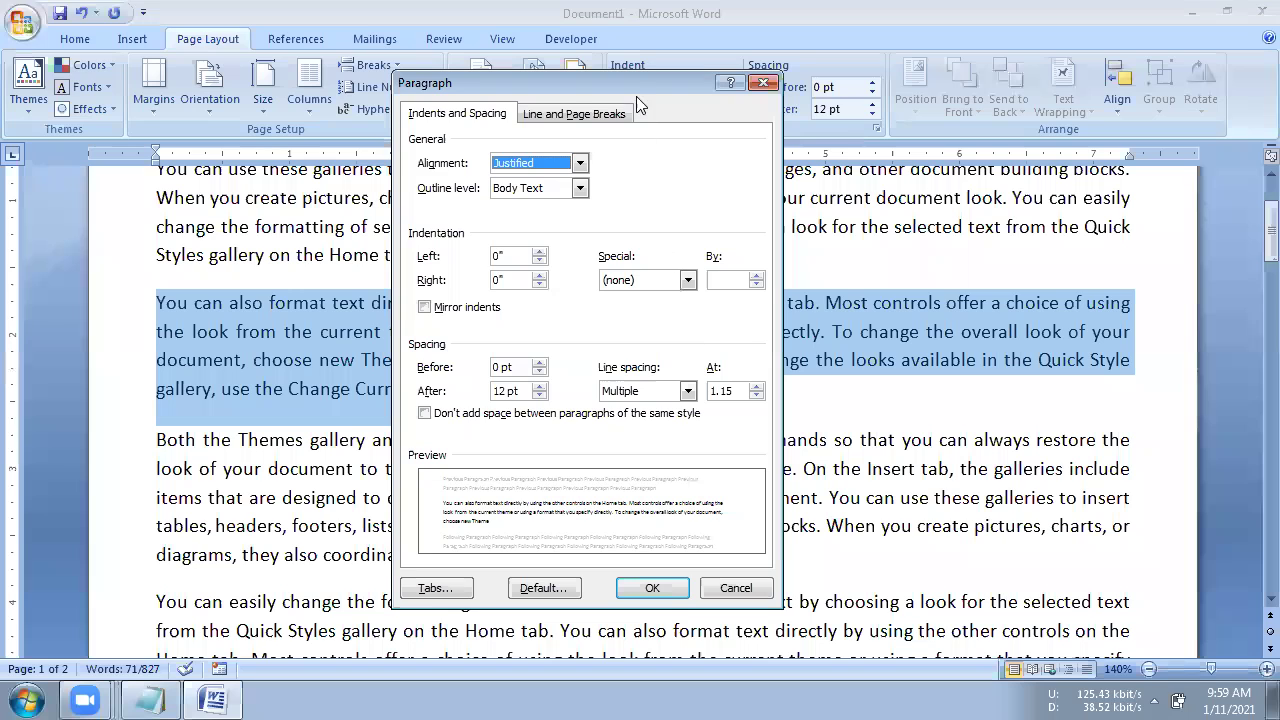
drag(637, 90, 642, 88)
drag(738, 80, 833, 63)
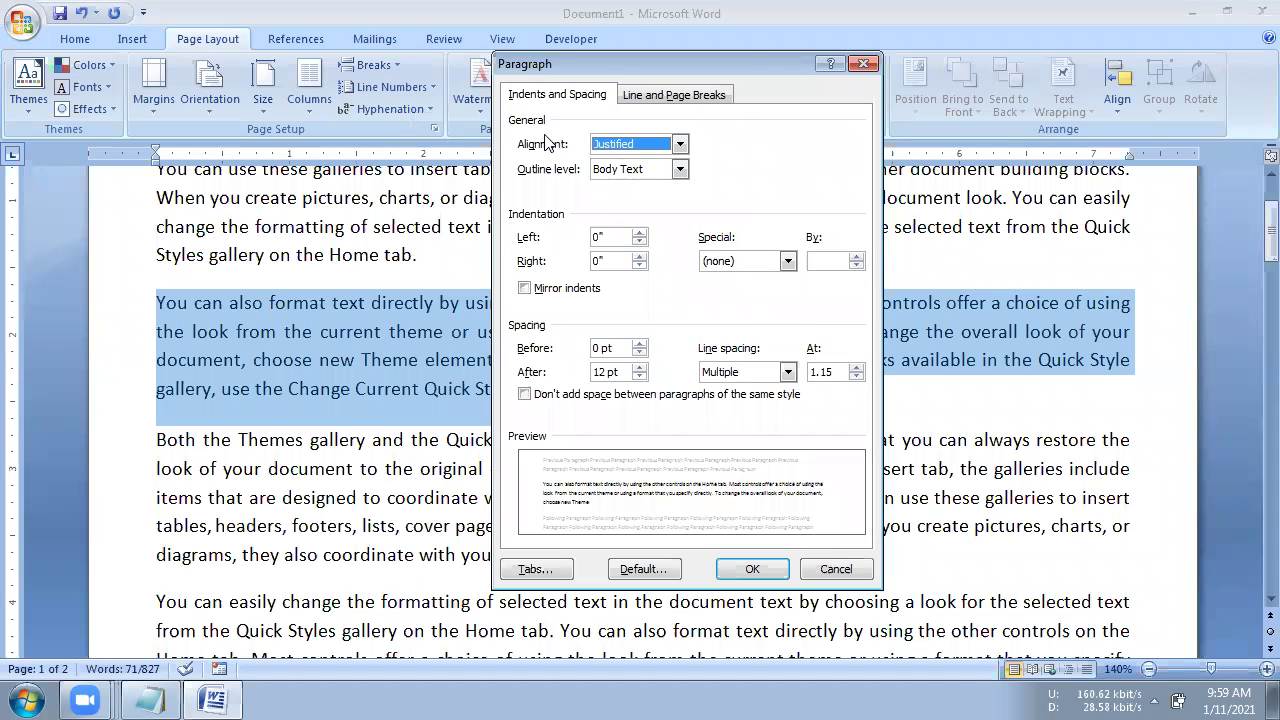
click(607, 149)
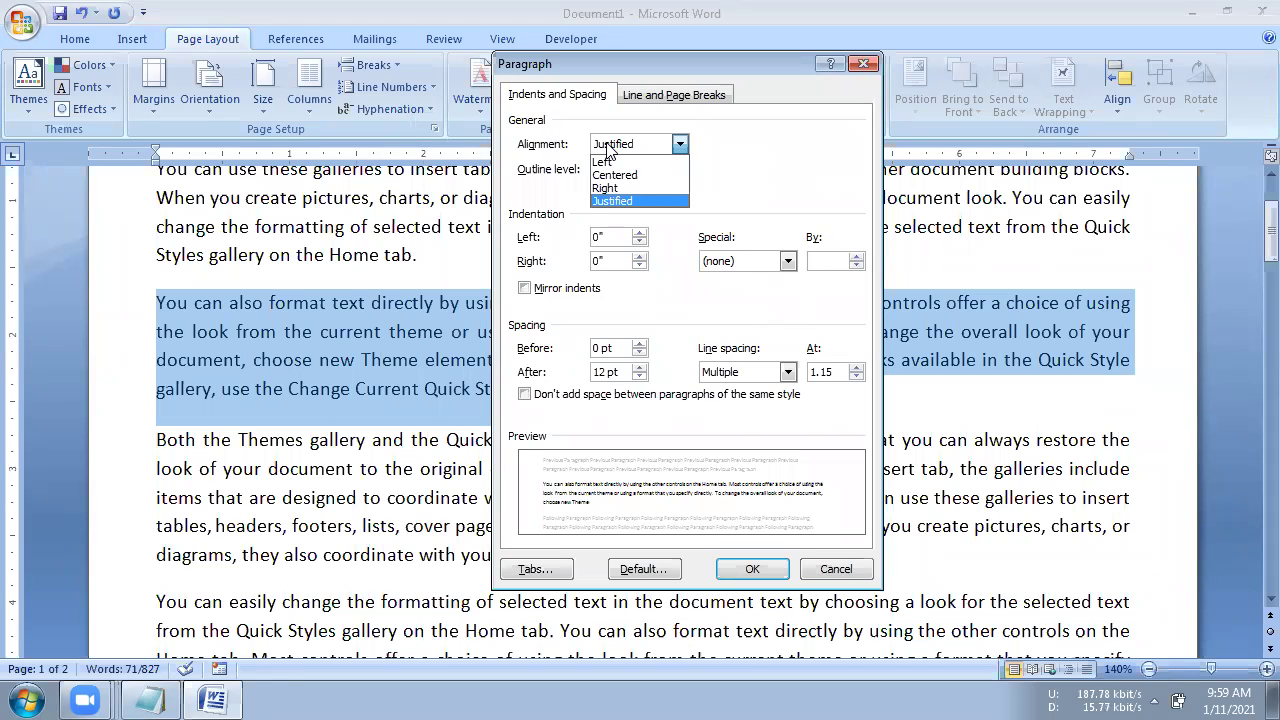
click(612, 201)
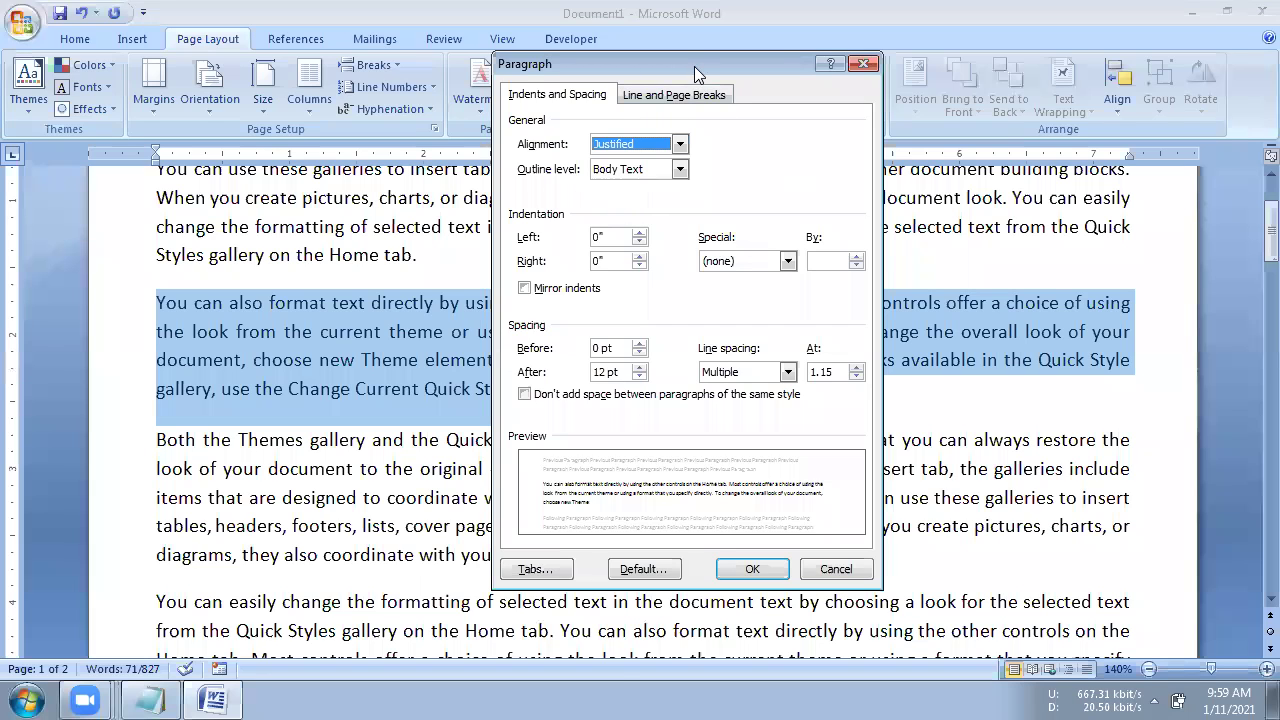
drag(694, 64, 832, 194)
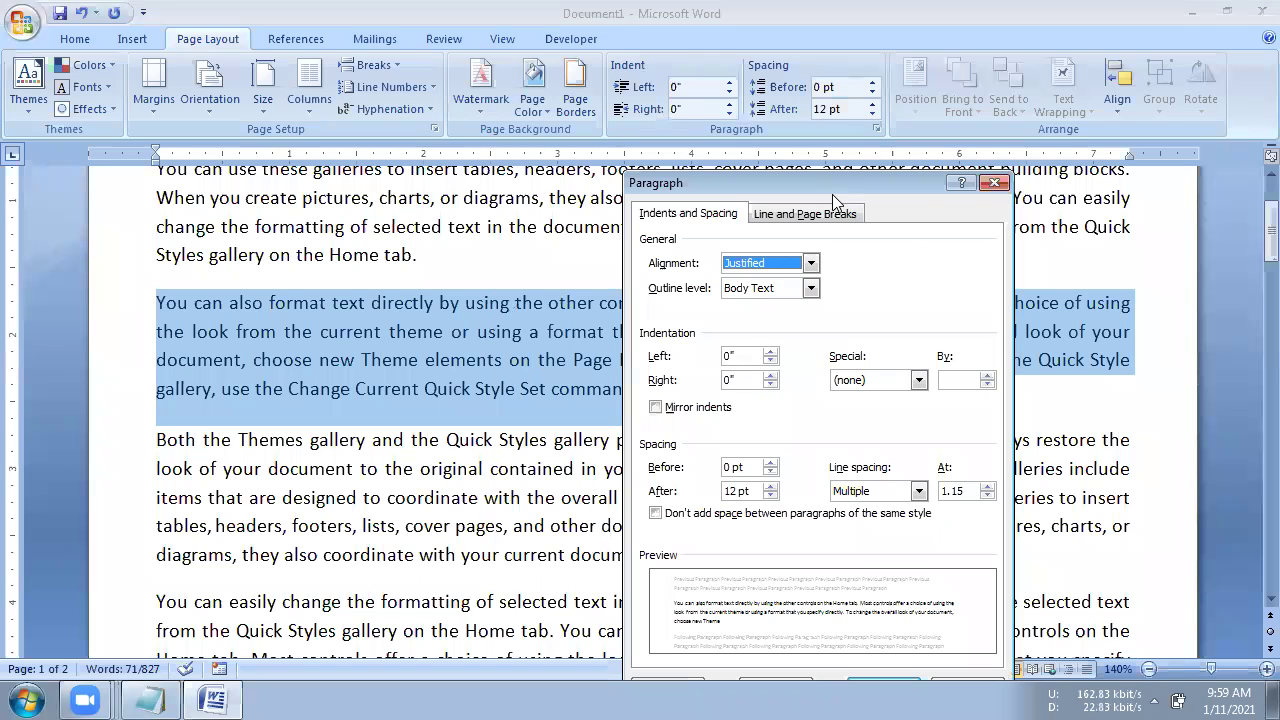
click(995, 183)
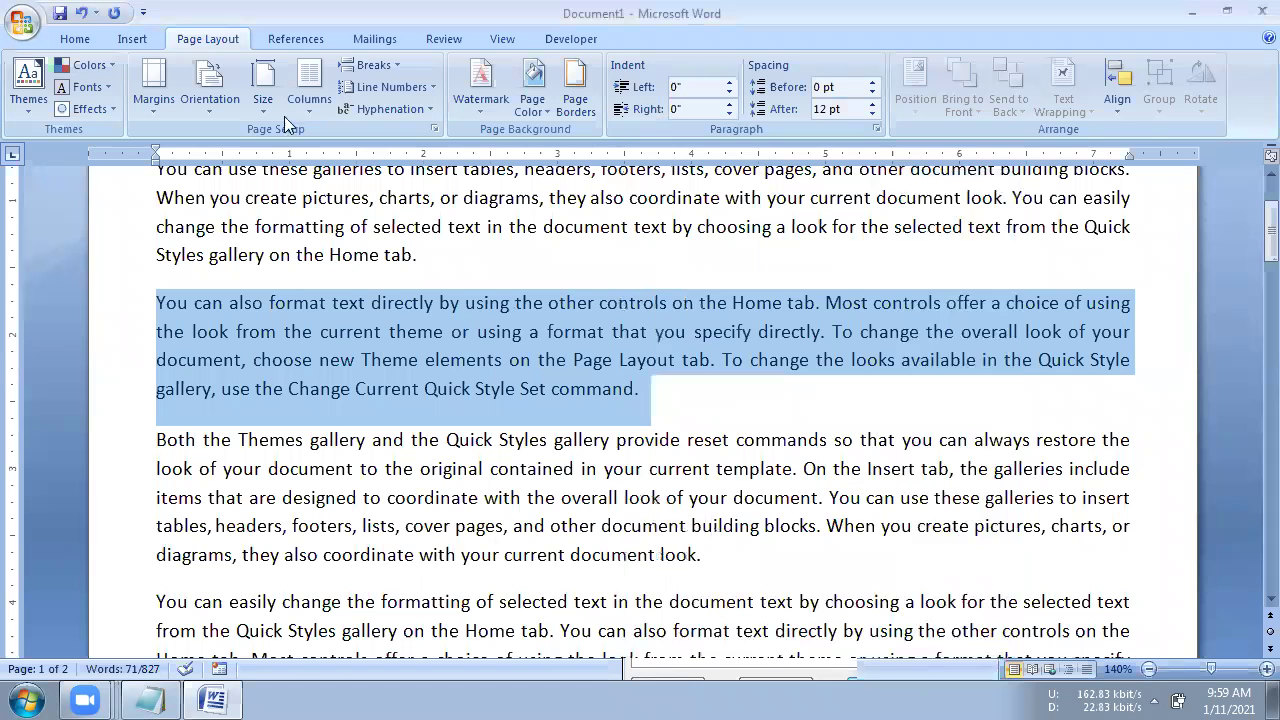
Set the paragraph's alignment to Left in the Paragraph dialog
click(66, 36)
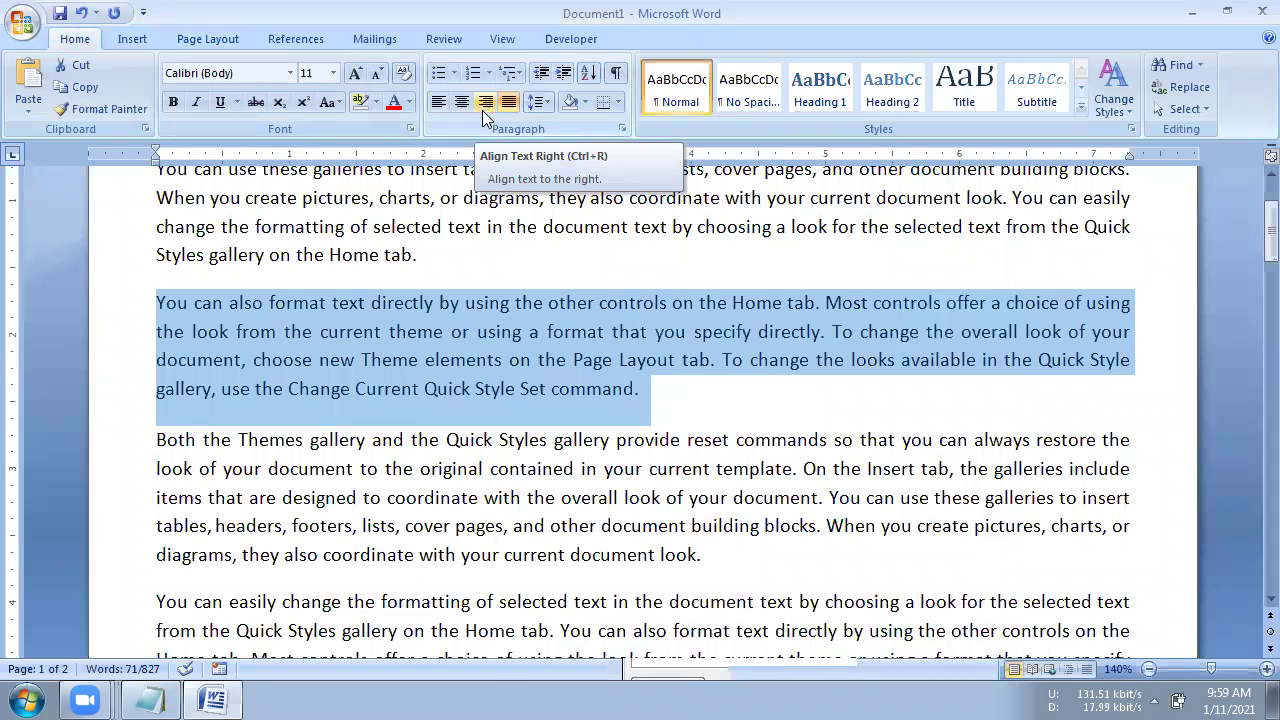
click(622, 129)
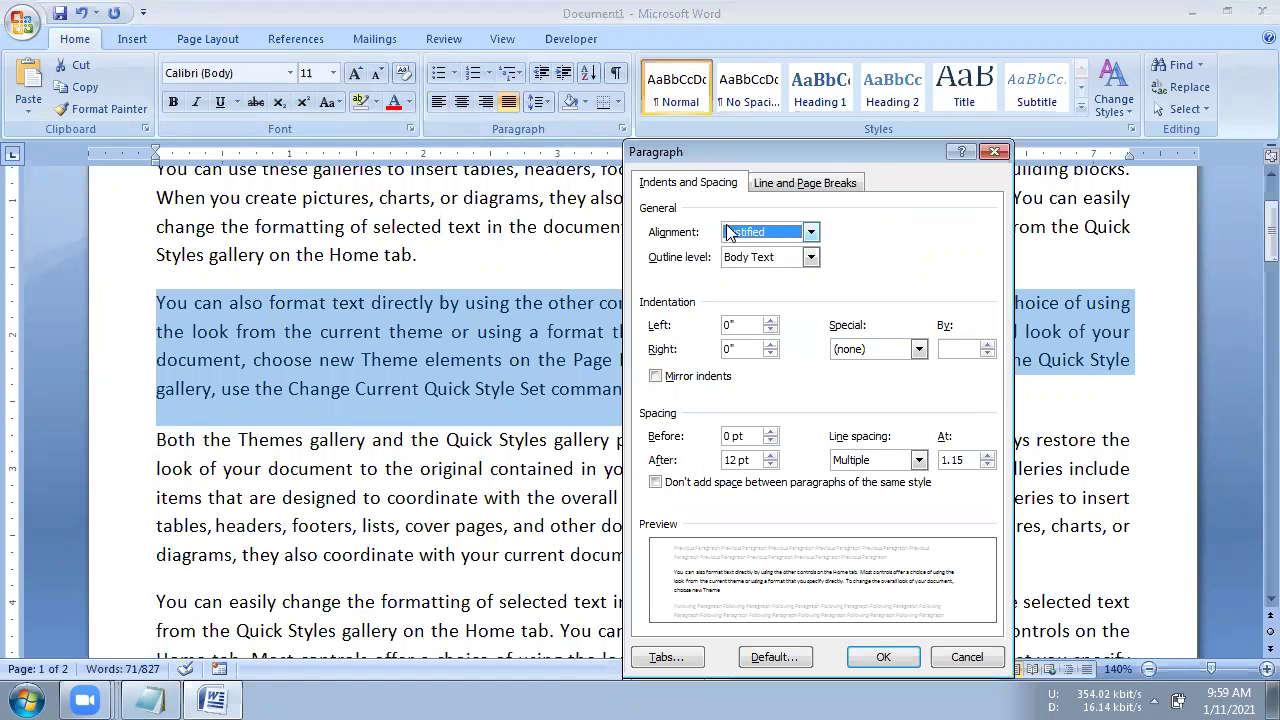
click(810, 232)
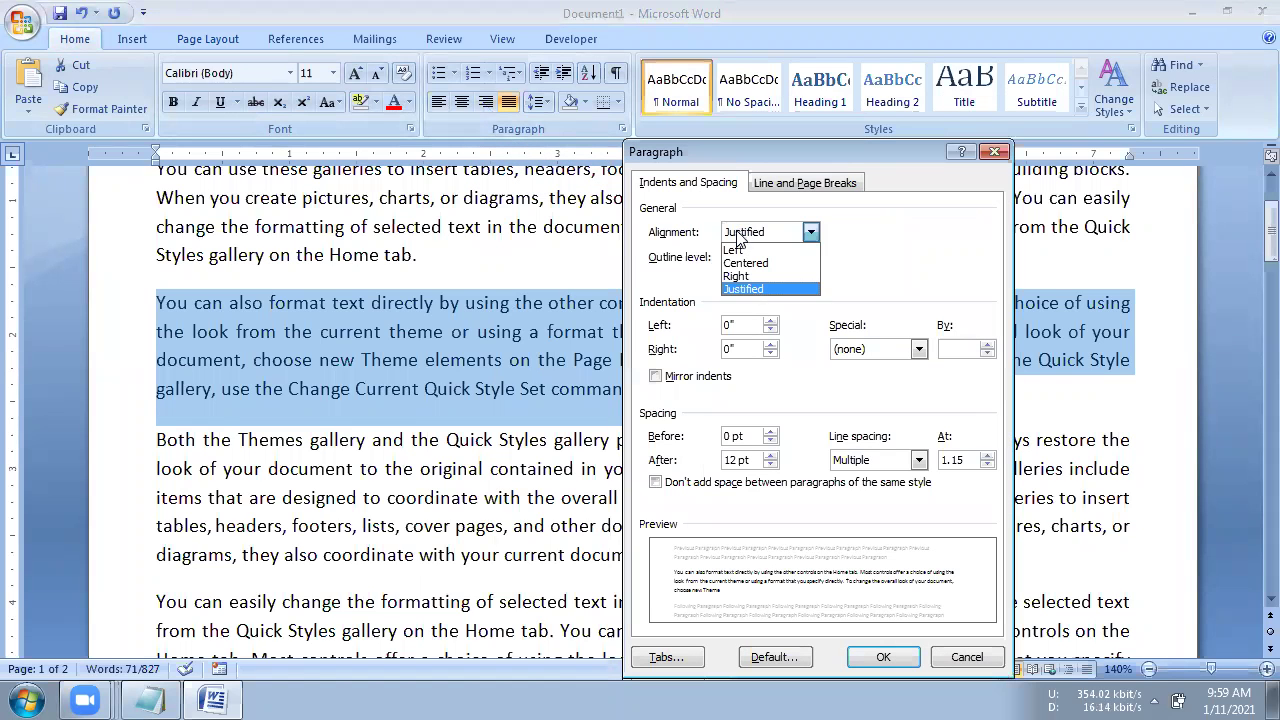
click(742, 289)
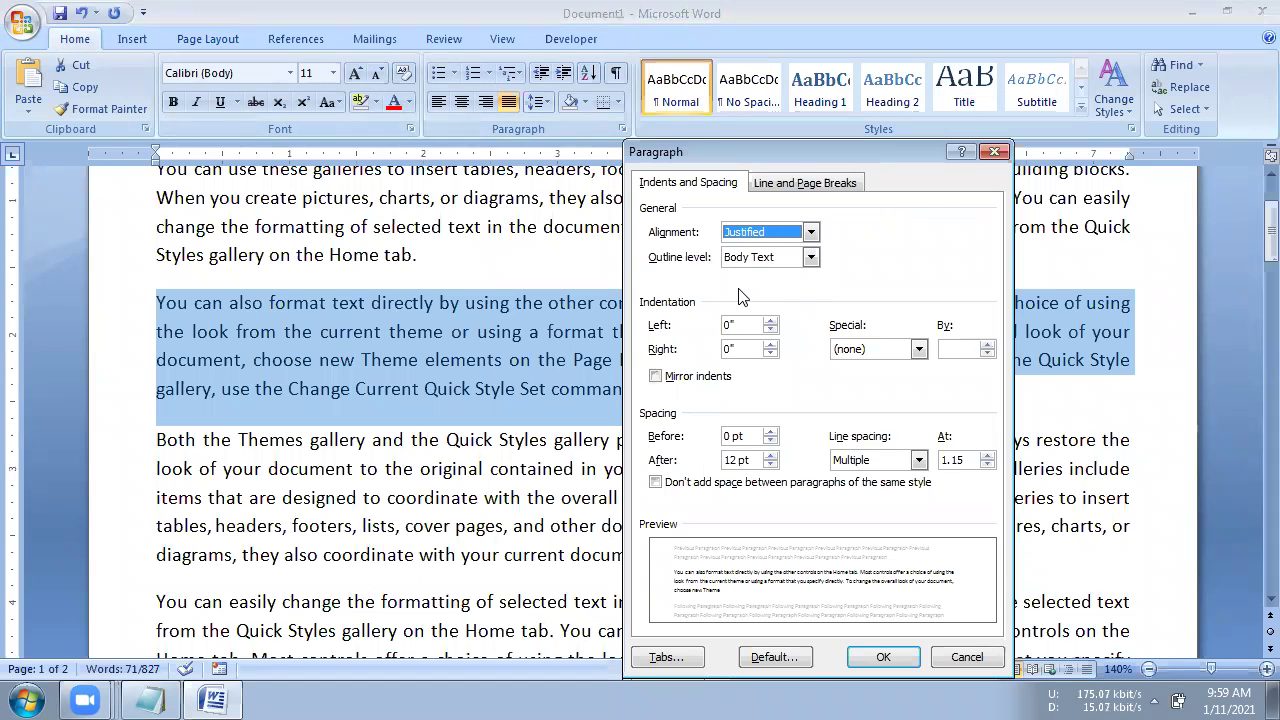
click(766, 232)
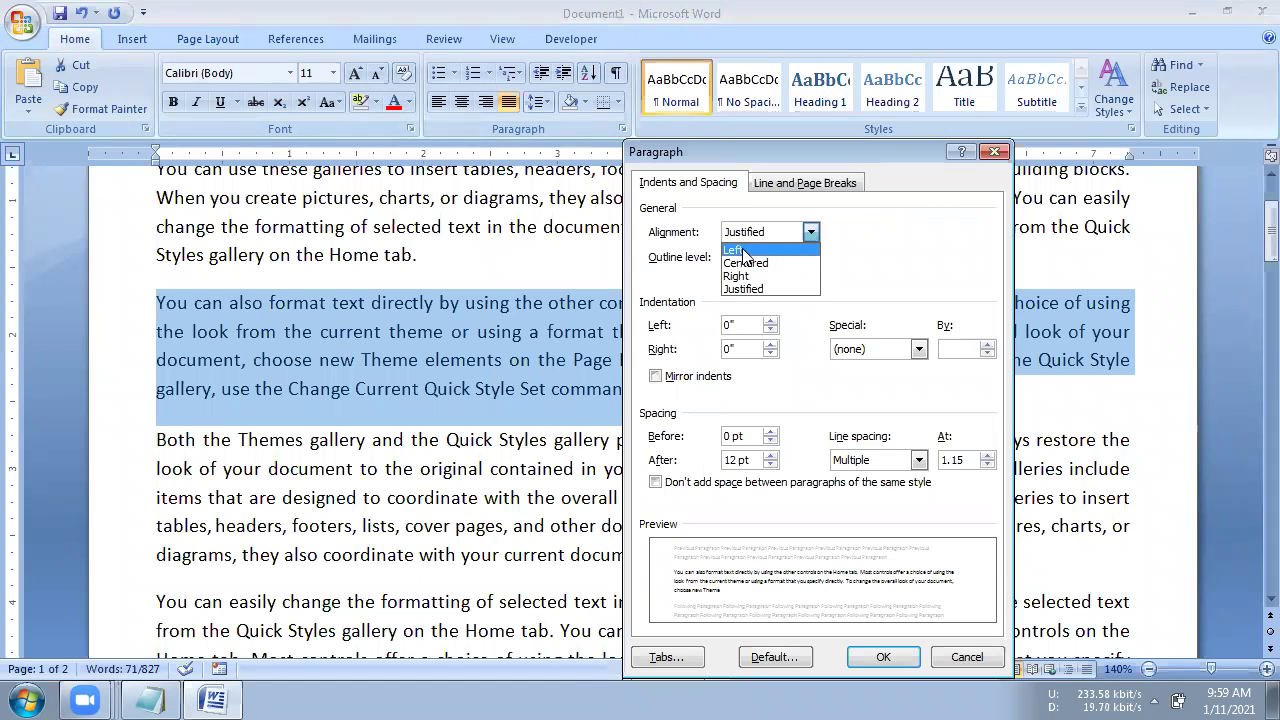
click(745, 249)
click(883, 657)
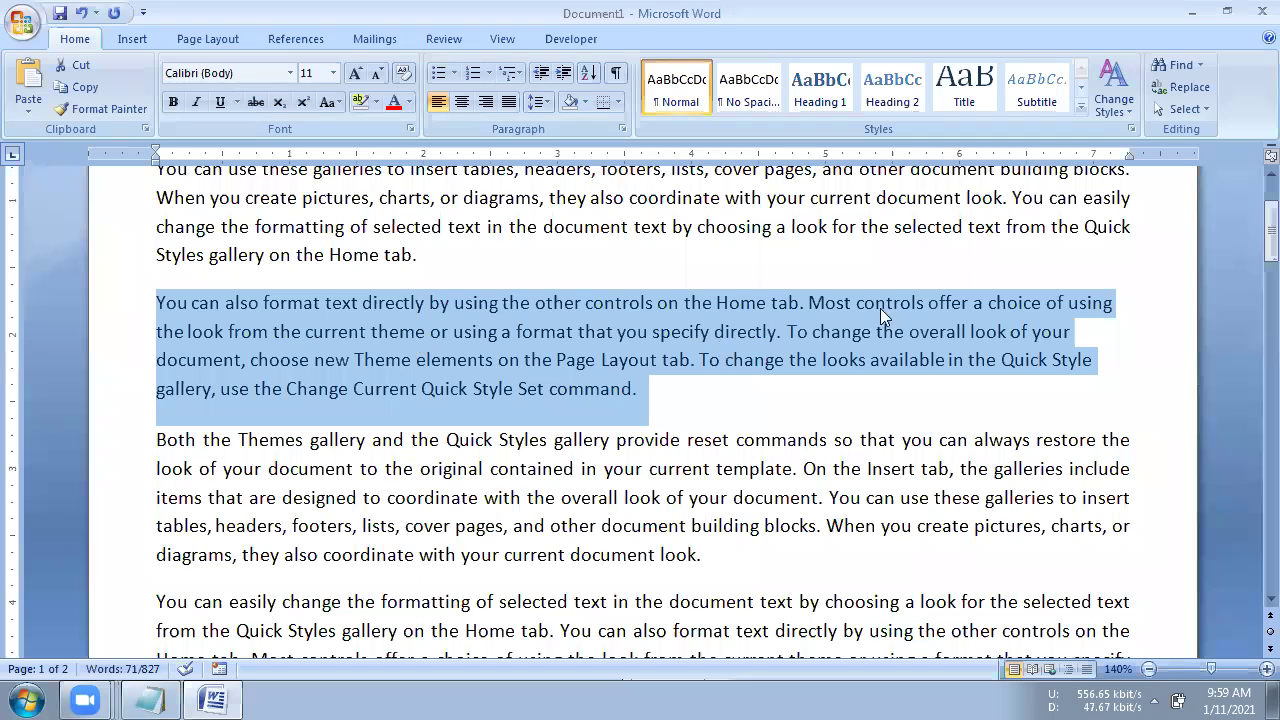
Change the paragraph's alignment to Right, then to Justified, via the Paragraph dialog
click(621, 128)
click(743, 240)
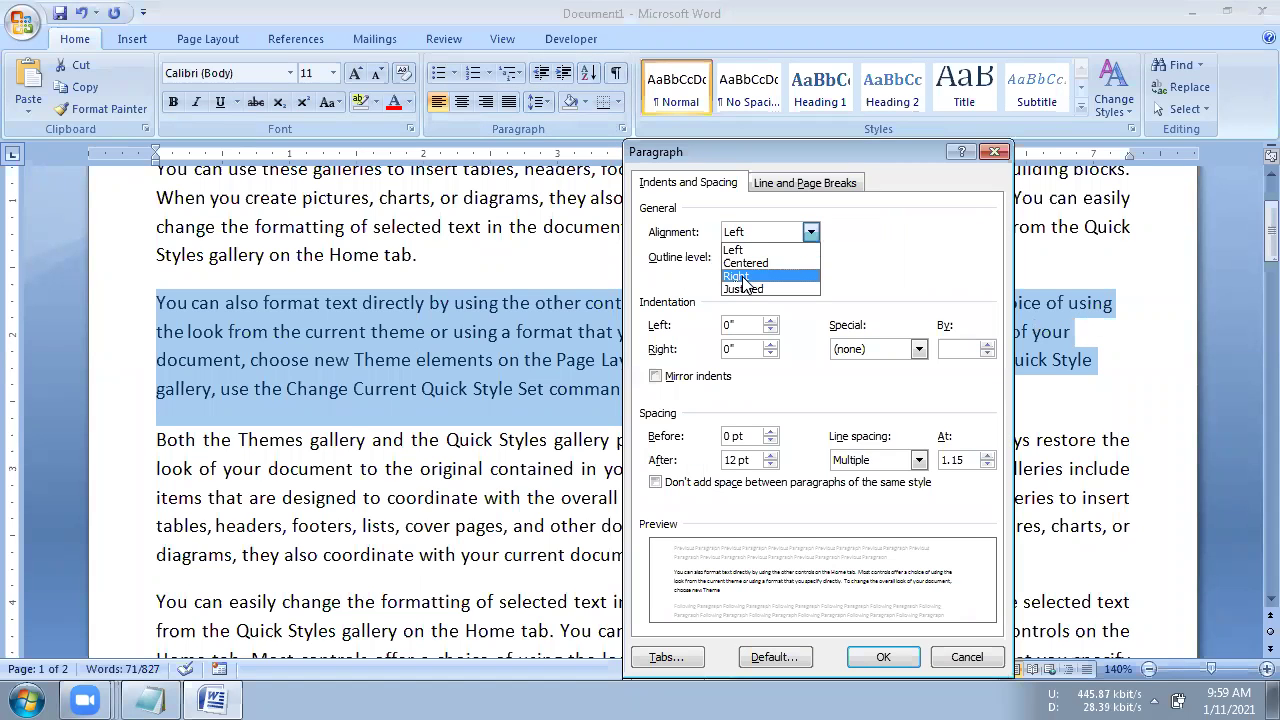
click(755, 272)
click(882, 656)
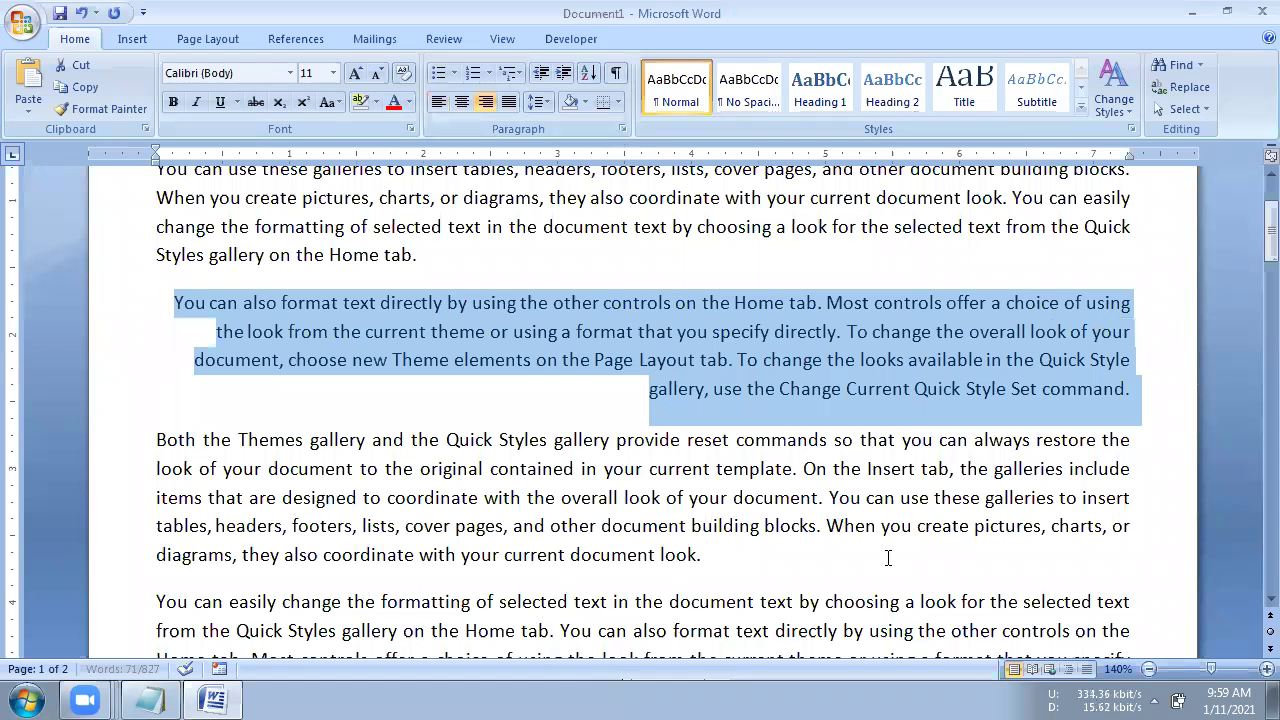
click(622, 129)
click(748, 238)
click(743, 290)
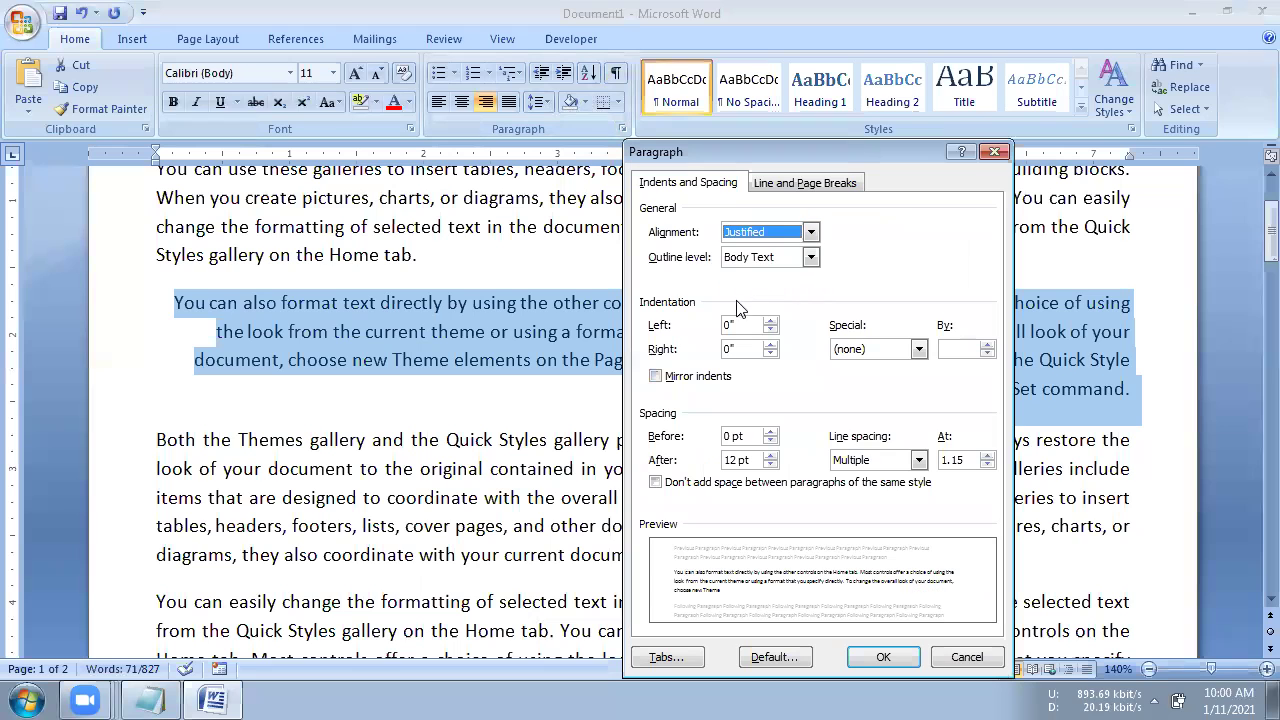
click(884, 656)
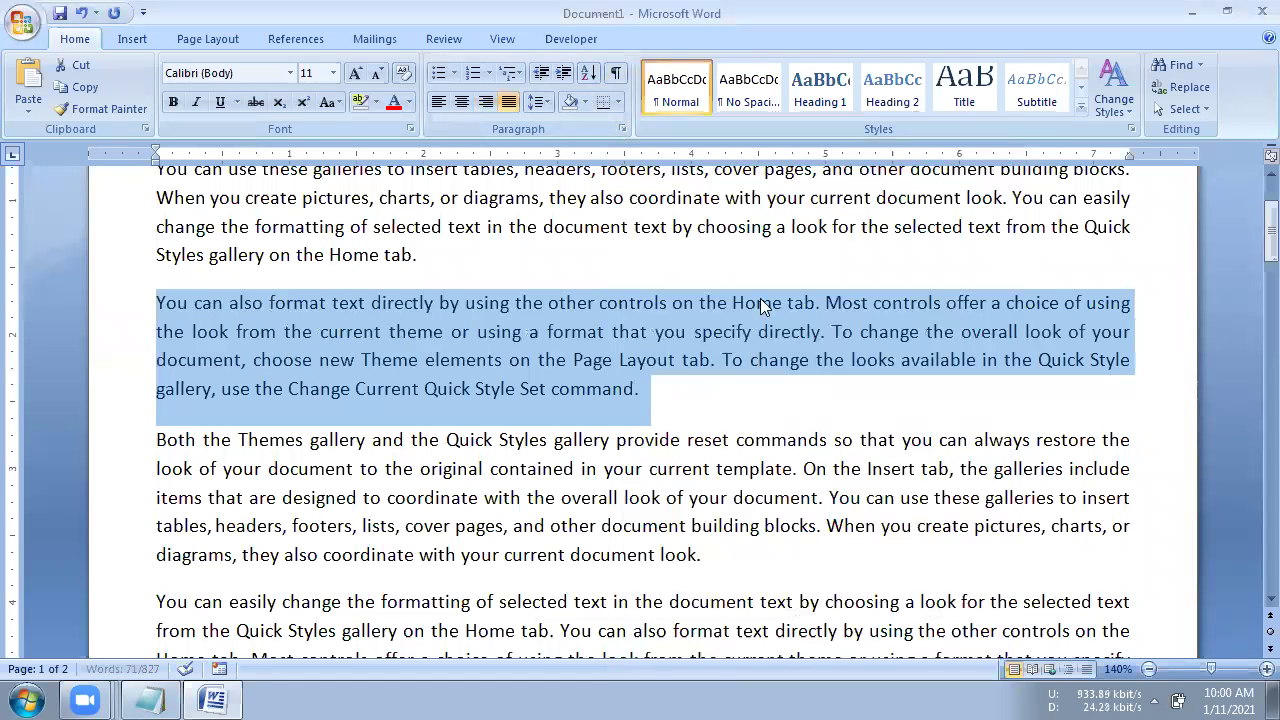
Check the Outline level stays Body Text and close the Paragraph dialog unchanged
click(621, 128)
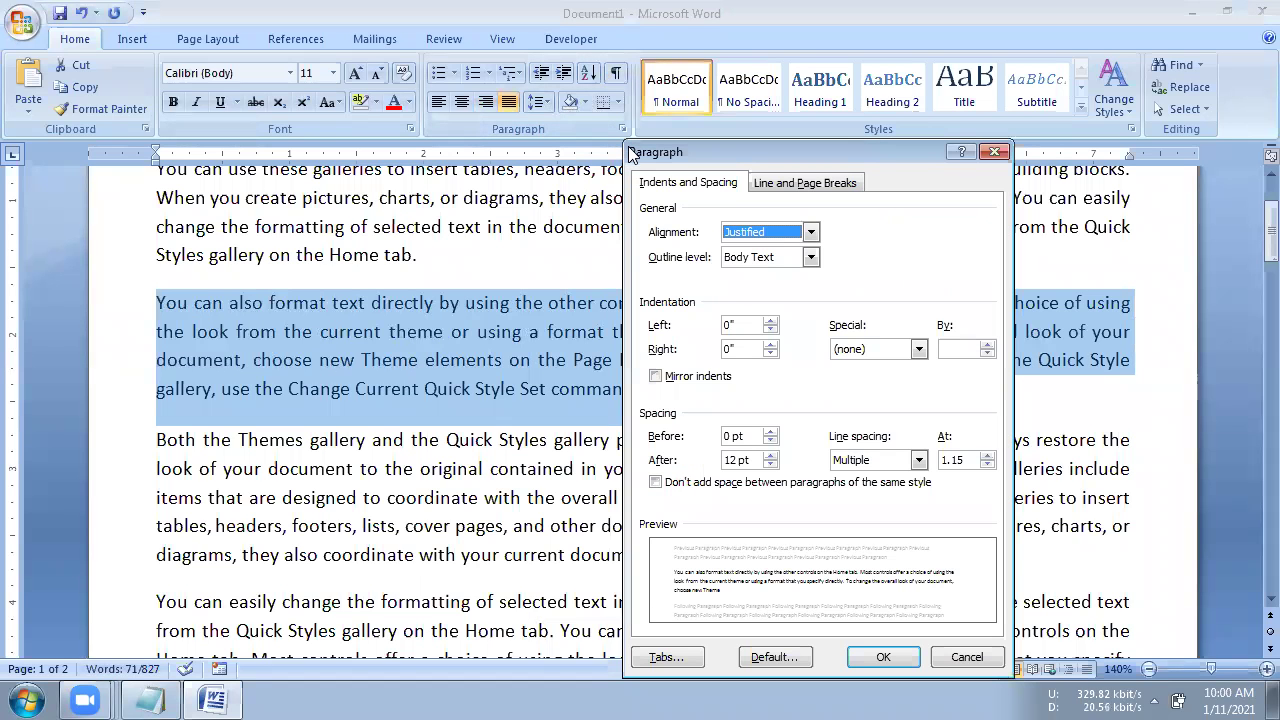
click(757, 260)
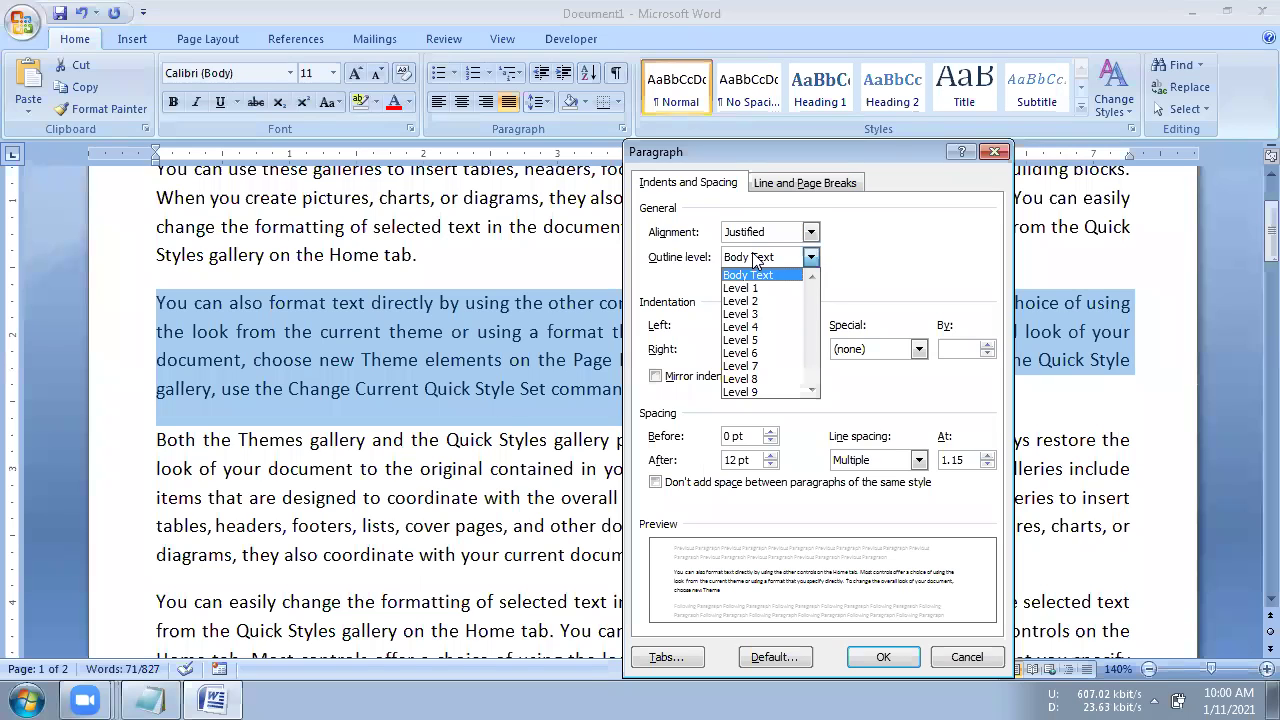
click(755, 260)
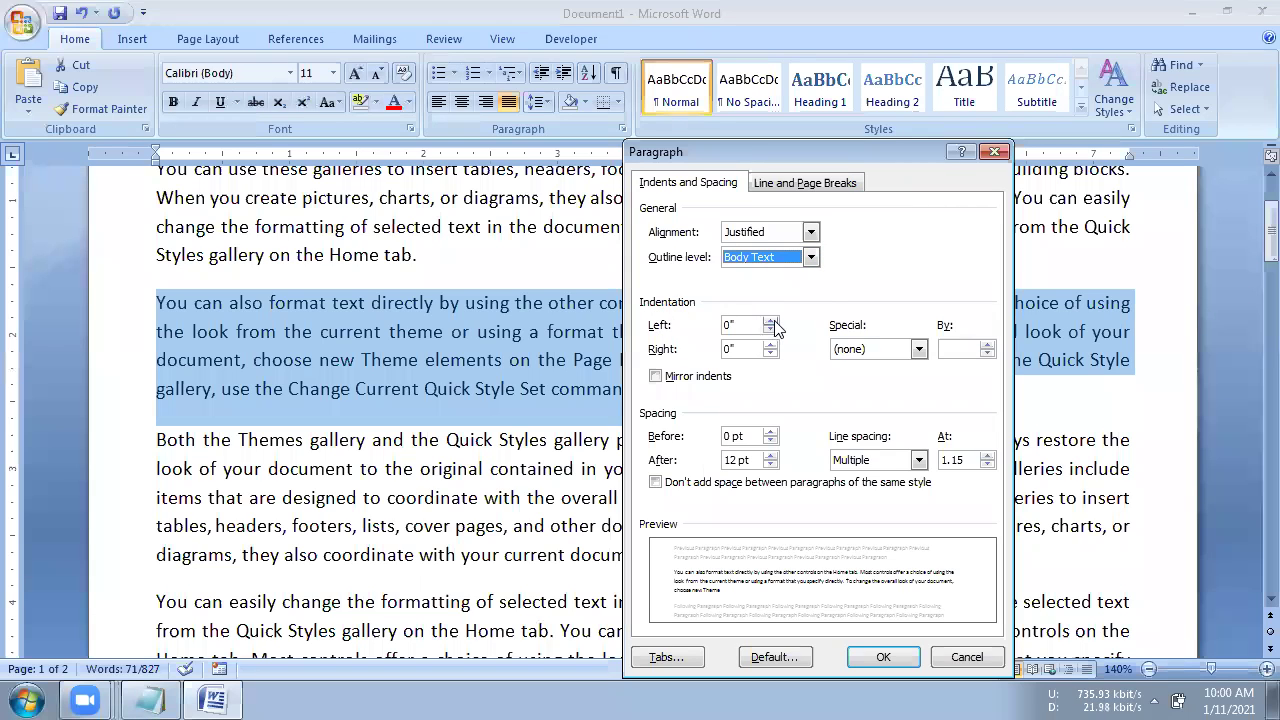
click(214, 40)
click(993, 151)
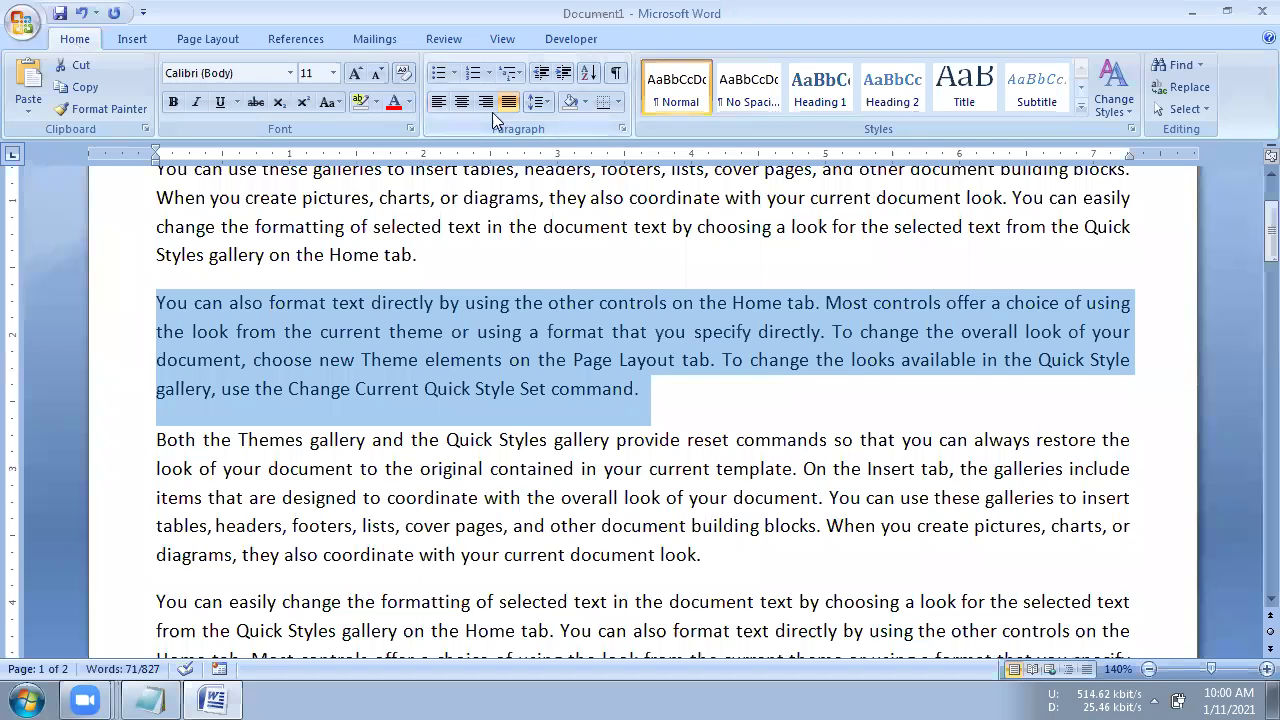
In the Paragraph dialog set Special to First line by 0.5" and apply it
click(194, 32)
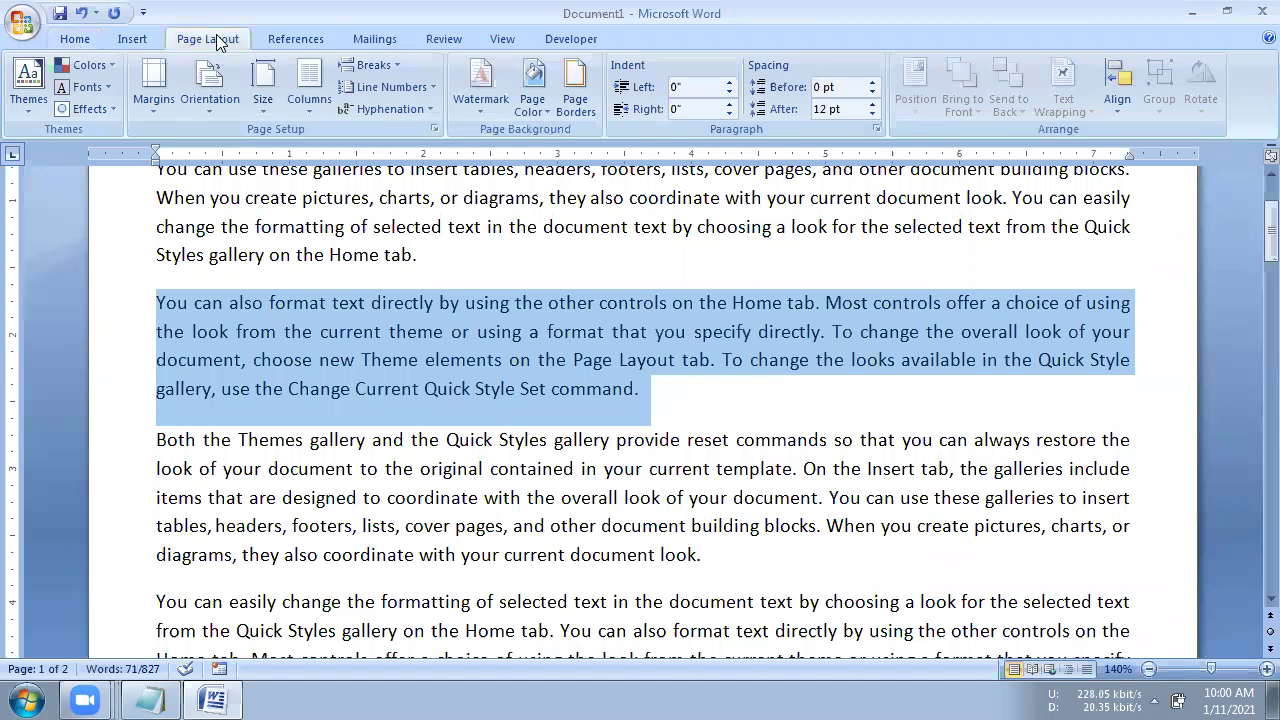
click(876, 131)
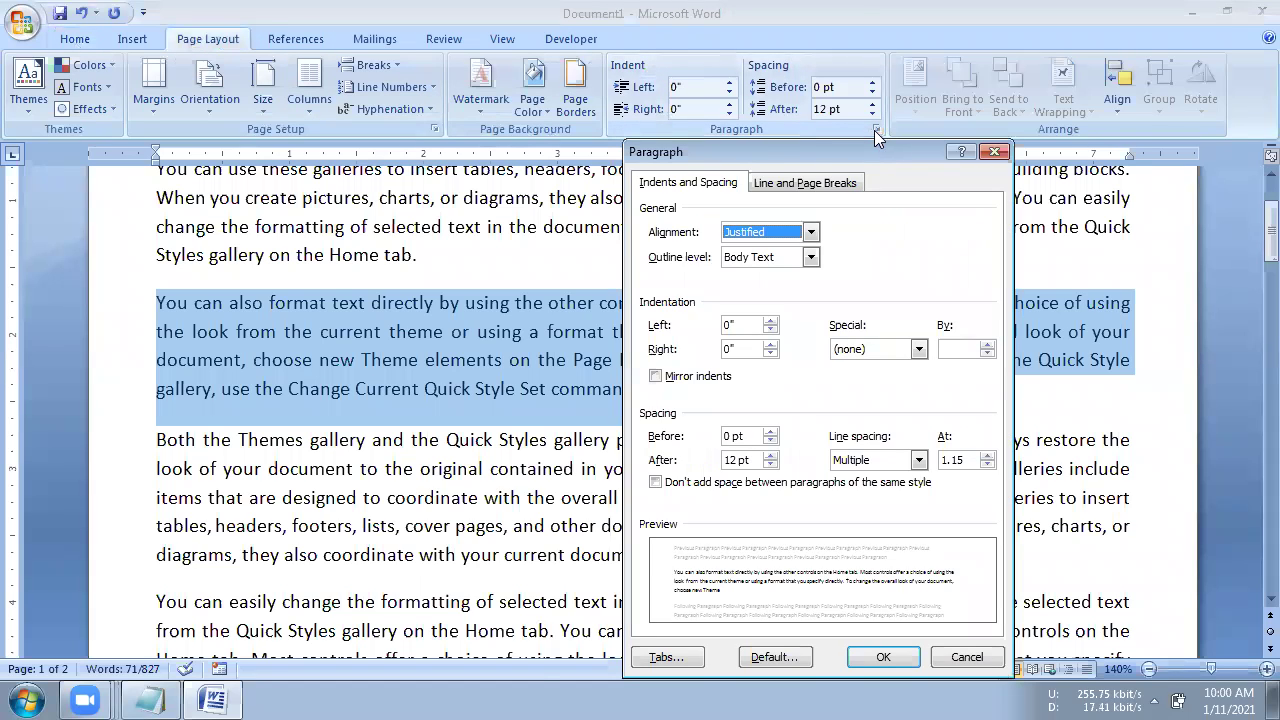
click(665, 697)
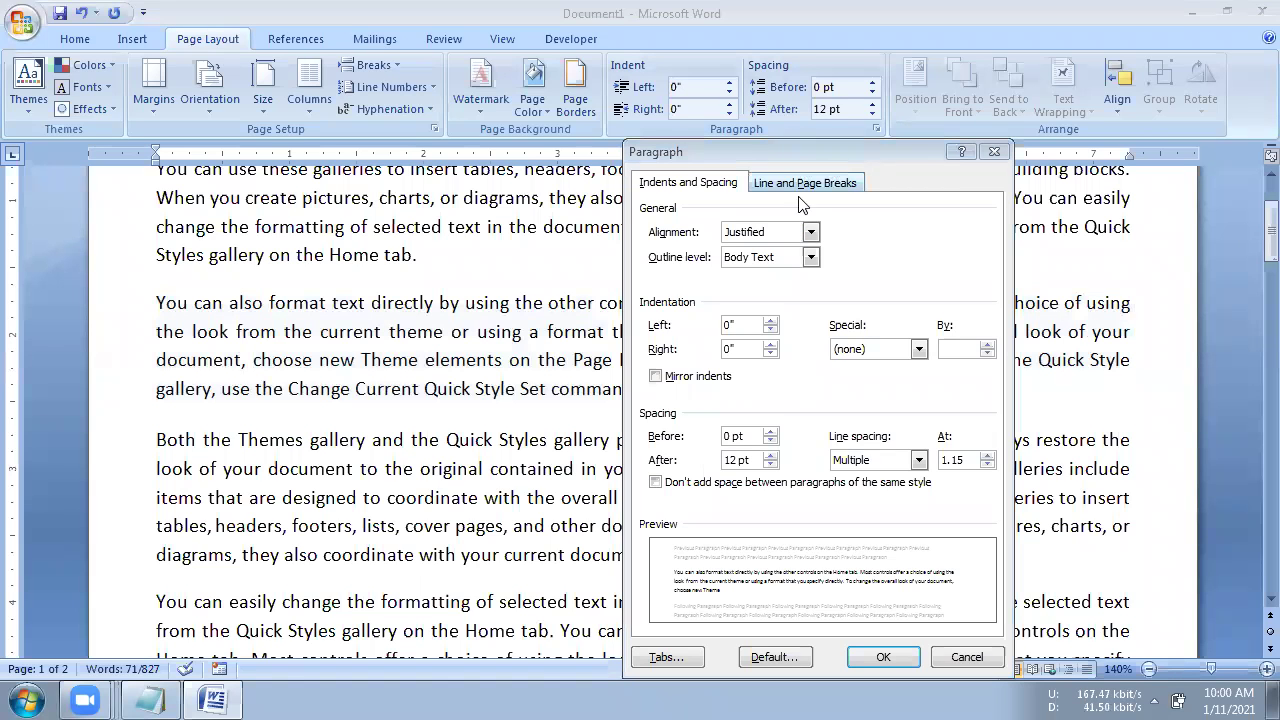
click(866, 350)
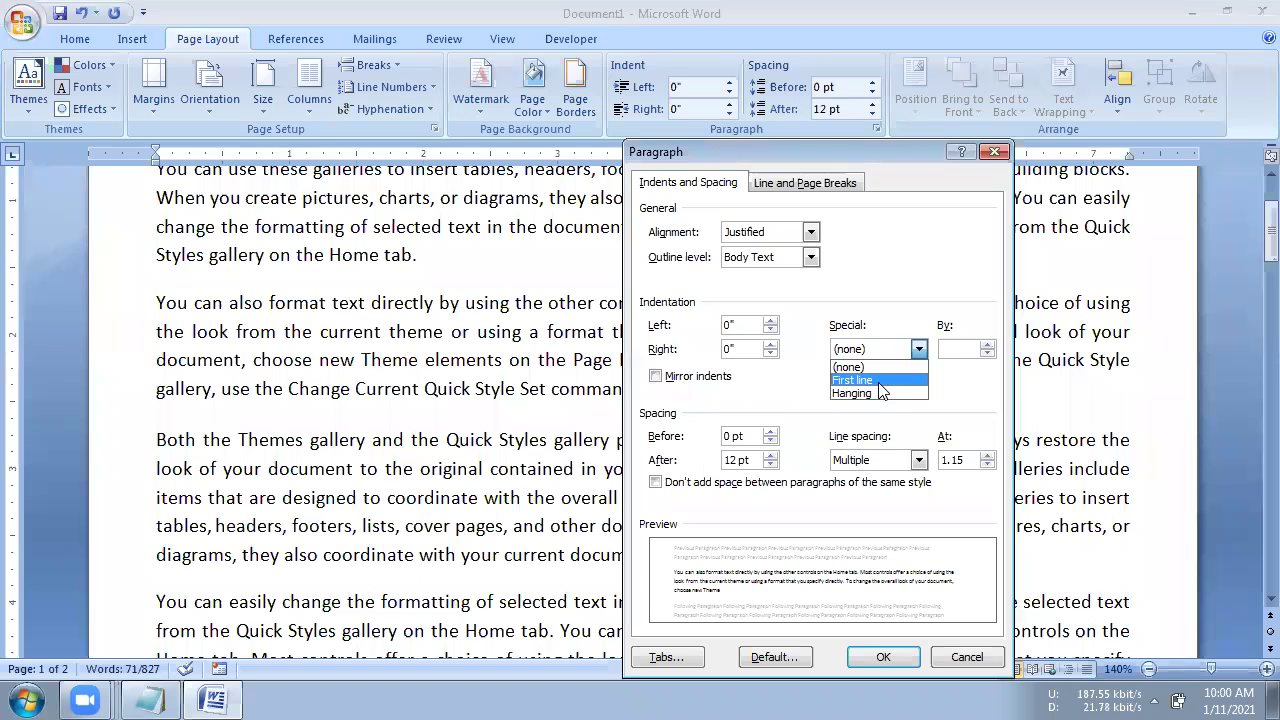
click(879, 382)
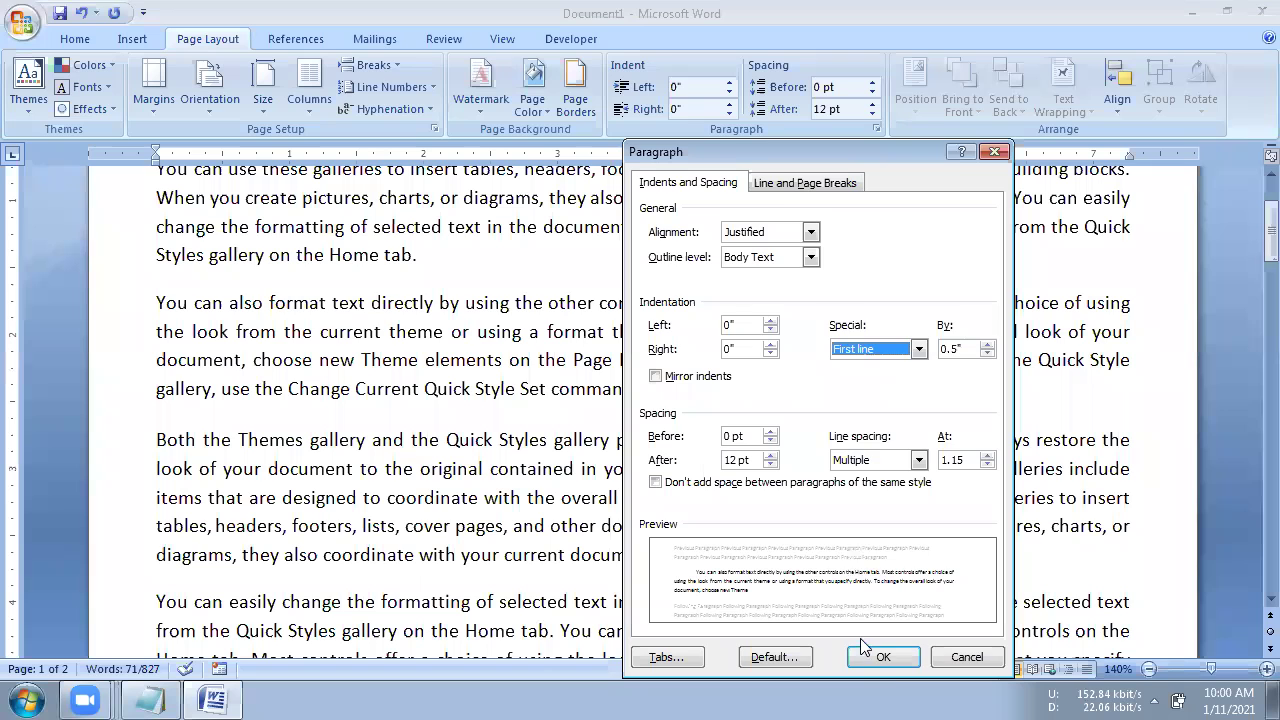
click(881, 656)
click(492, 453)
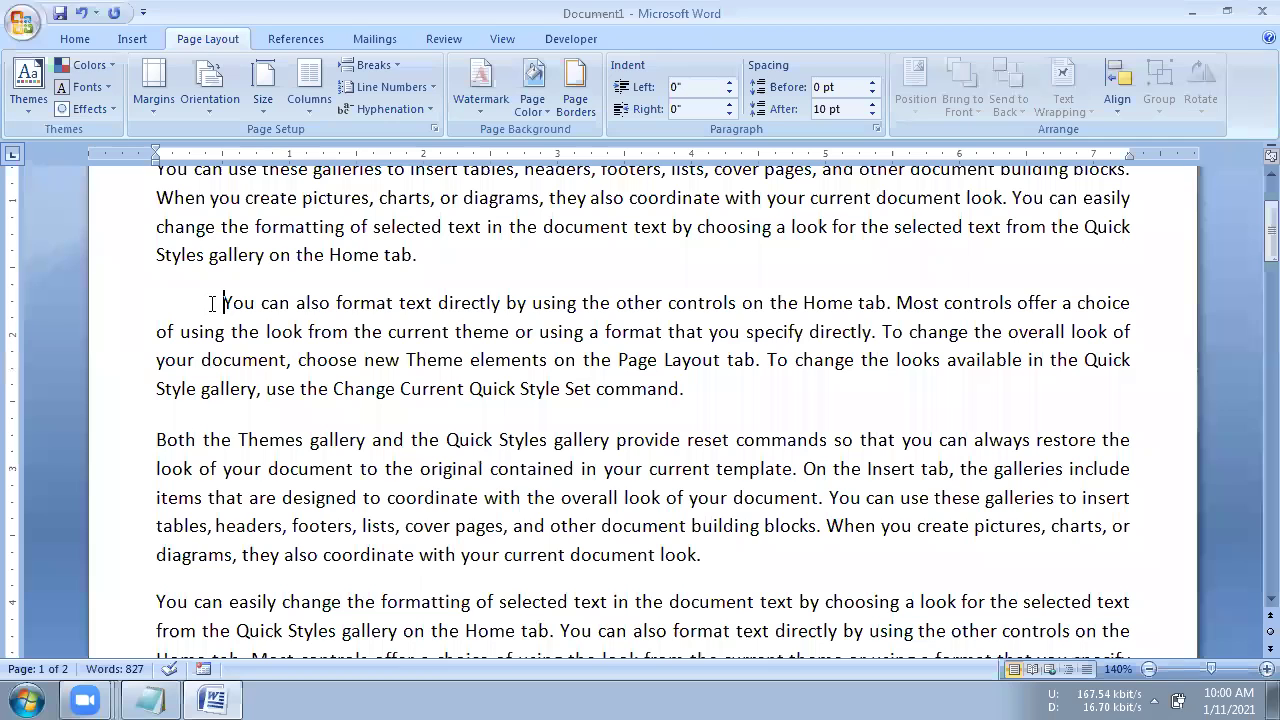
Select the 'Both the Themes gallery' paragraph and give it a First line special indent
click(152, 447)
drag(152, 447, 712, 556)
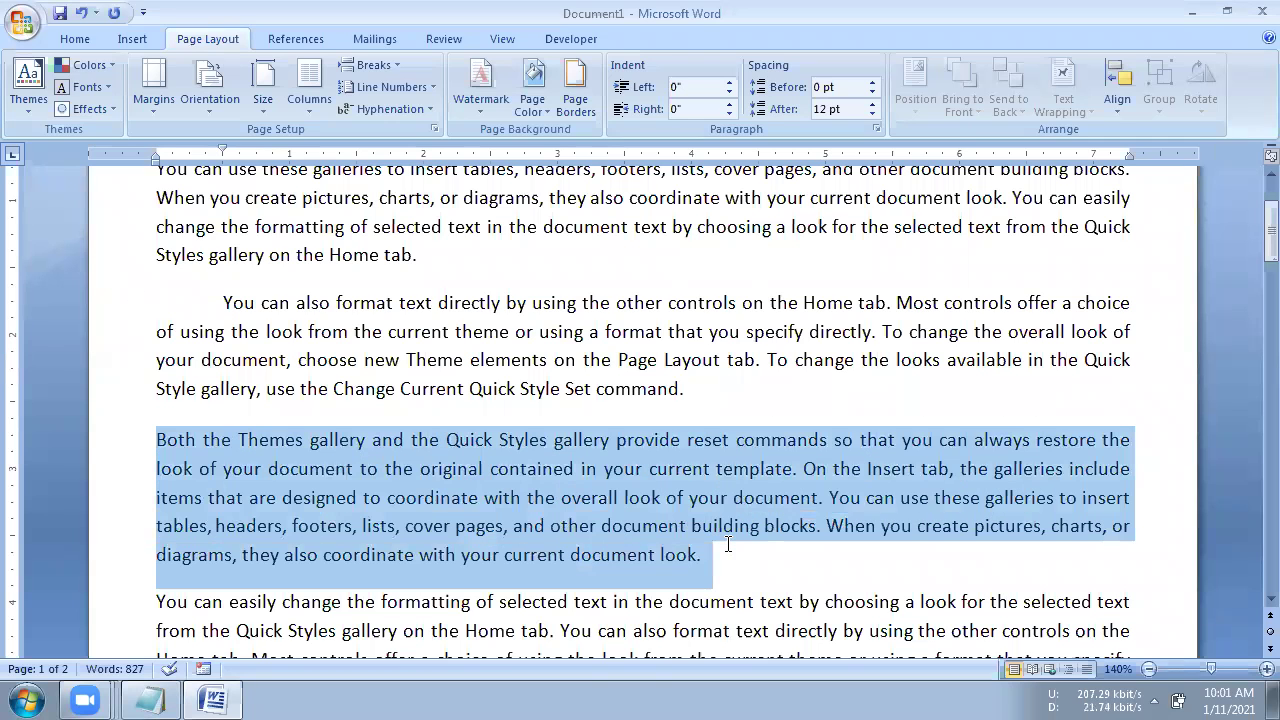
click(876, 129)
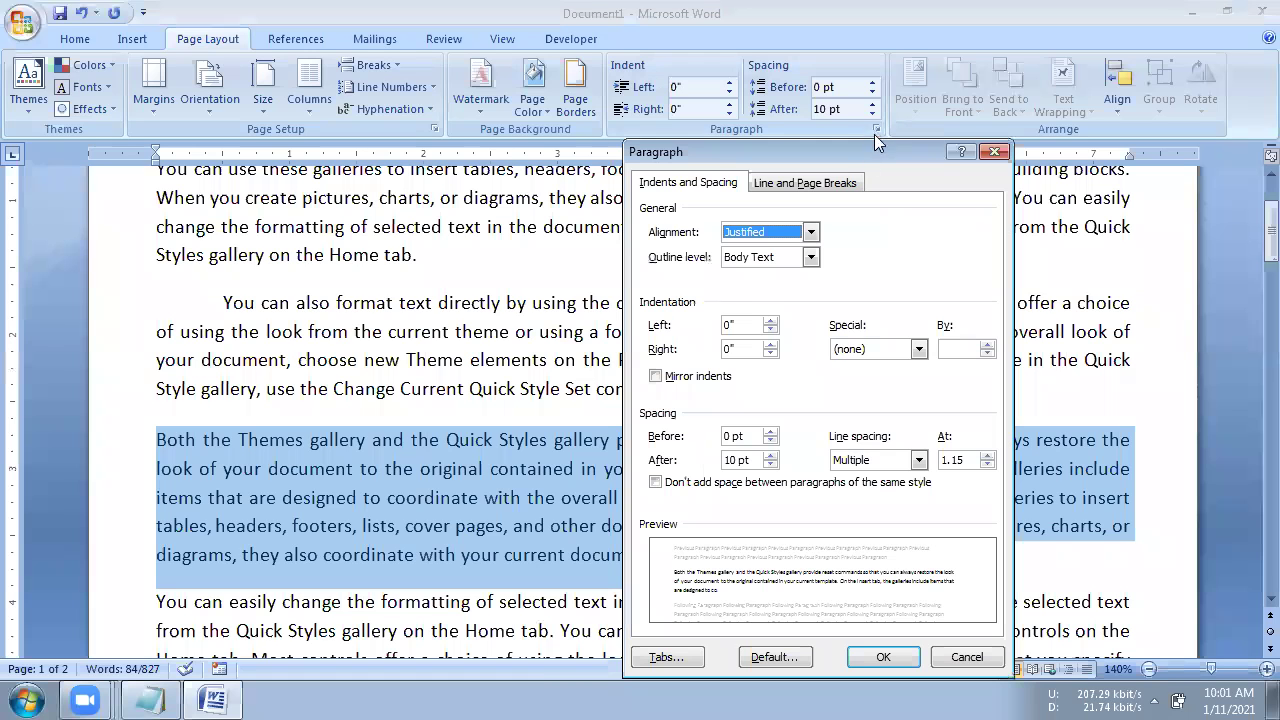
click(850, 356)
click(870, 380)
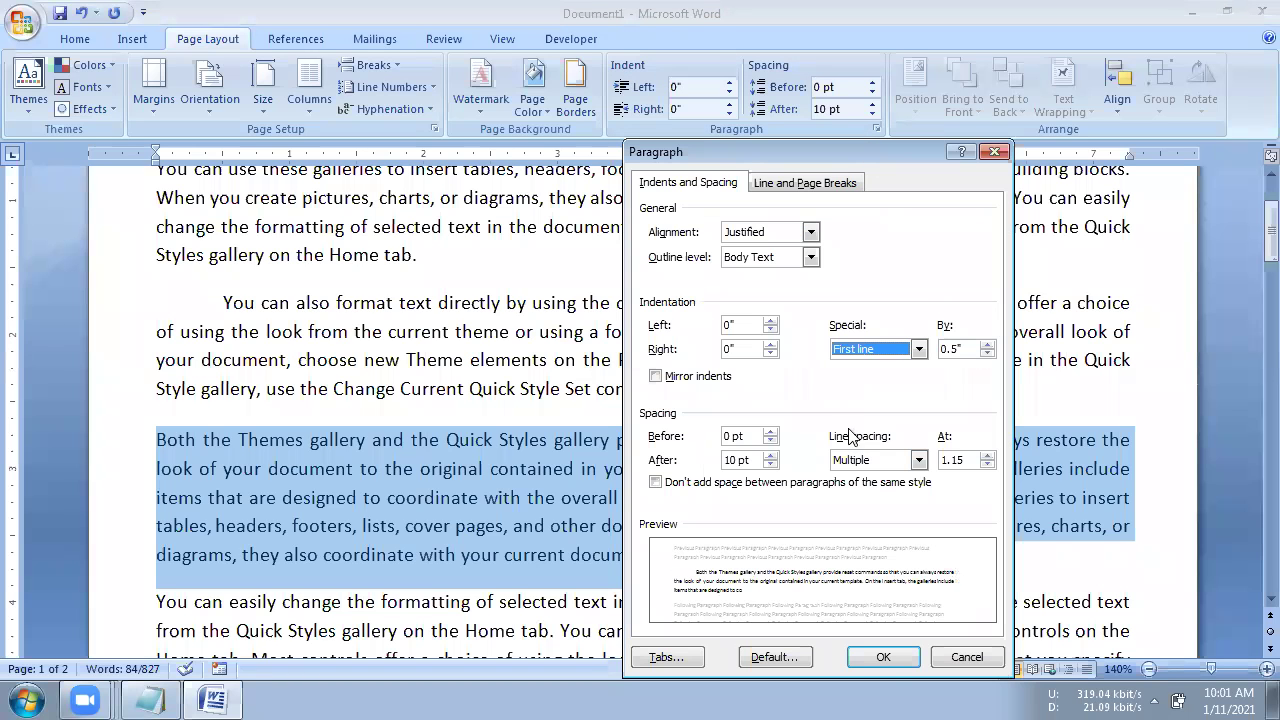
click(887, 651)
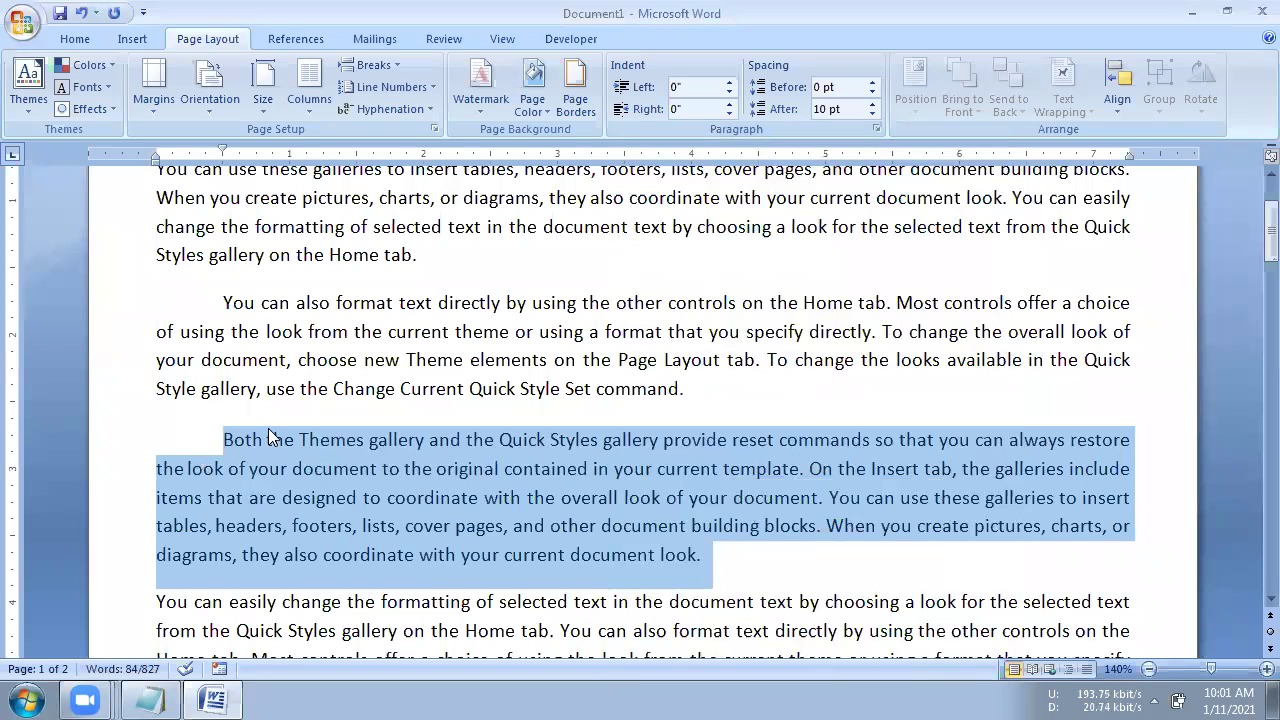
Change that paragraph's special indent from First line to Hanging
click(875, 129)
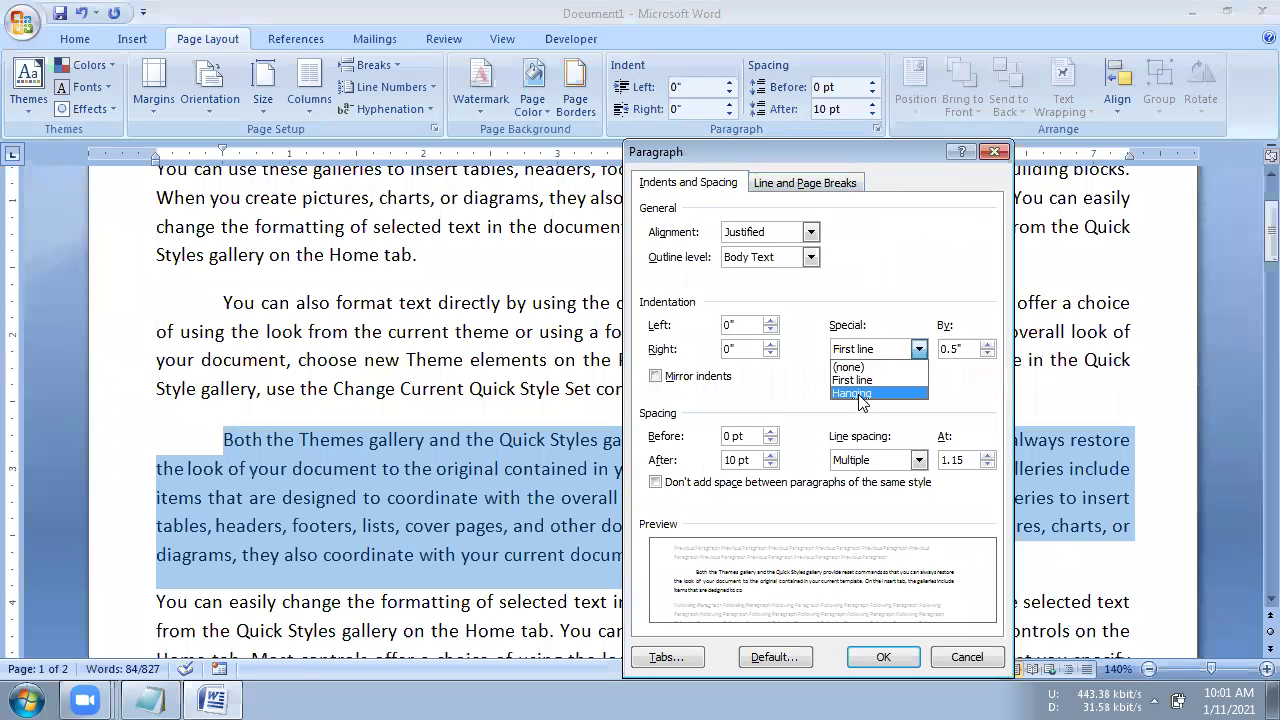
click(856, 392)
click(883, 657)
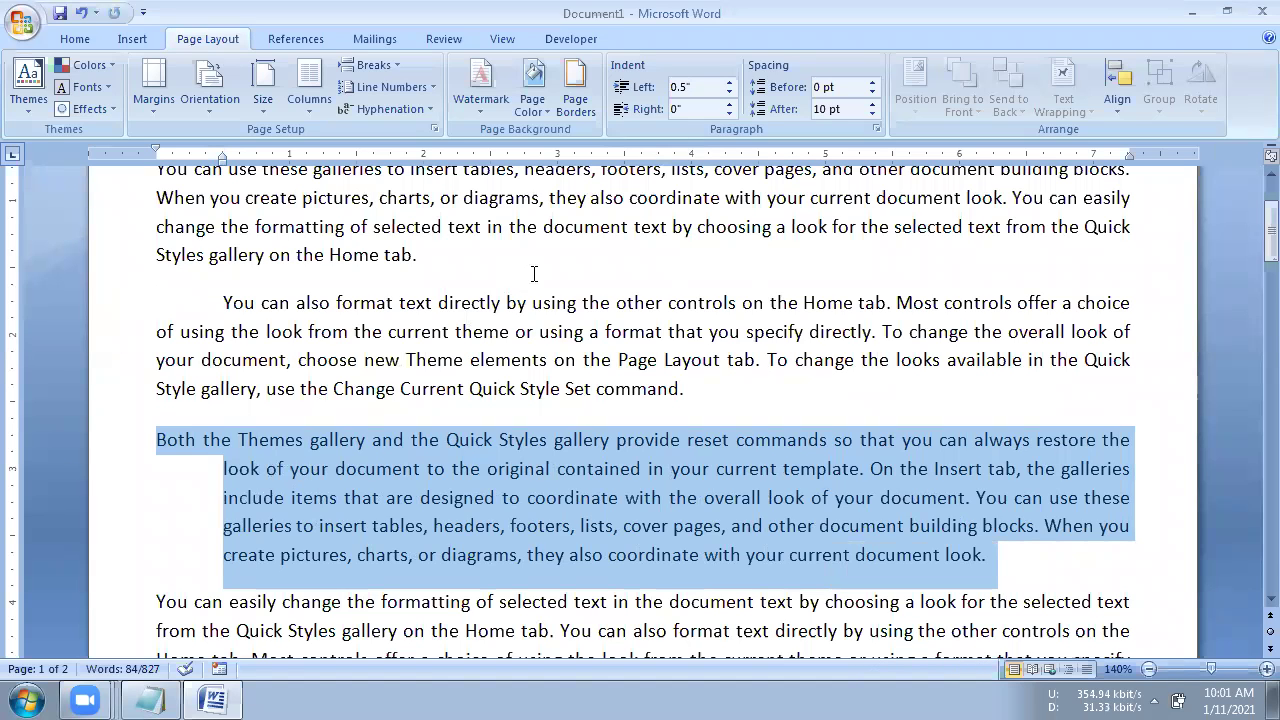
Reselect the 'Both the Themes gallery' paragraph and switch its Special indent from Hanging to First line
drag(145, 298, 150, 438)
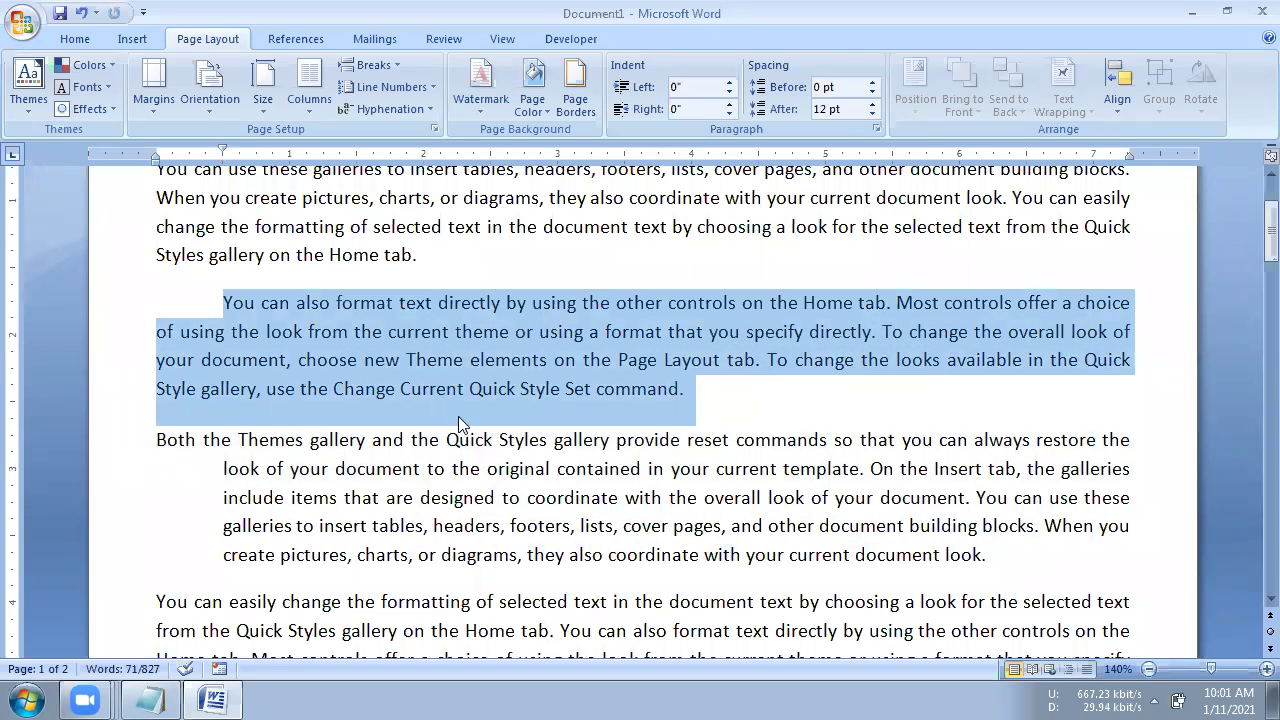
click(428, 440)
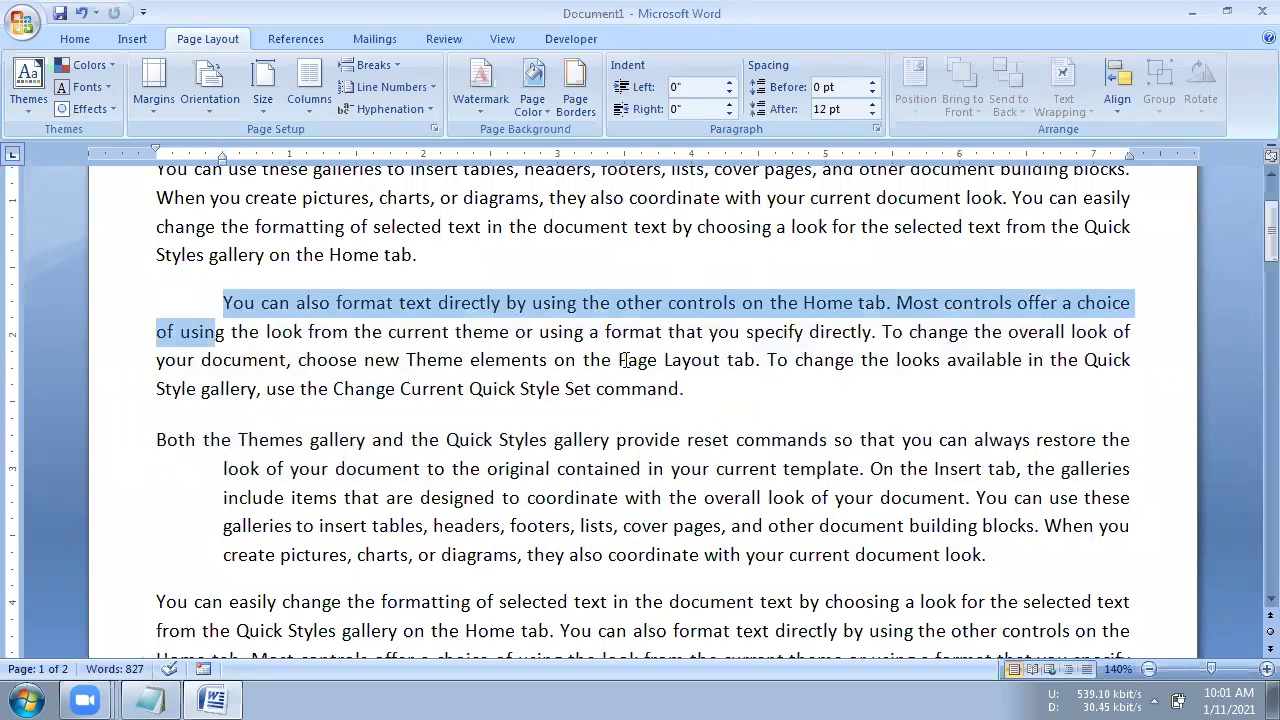
drag(160, 303, 694, 388)
drag(154, 441, 1000, 555)
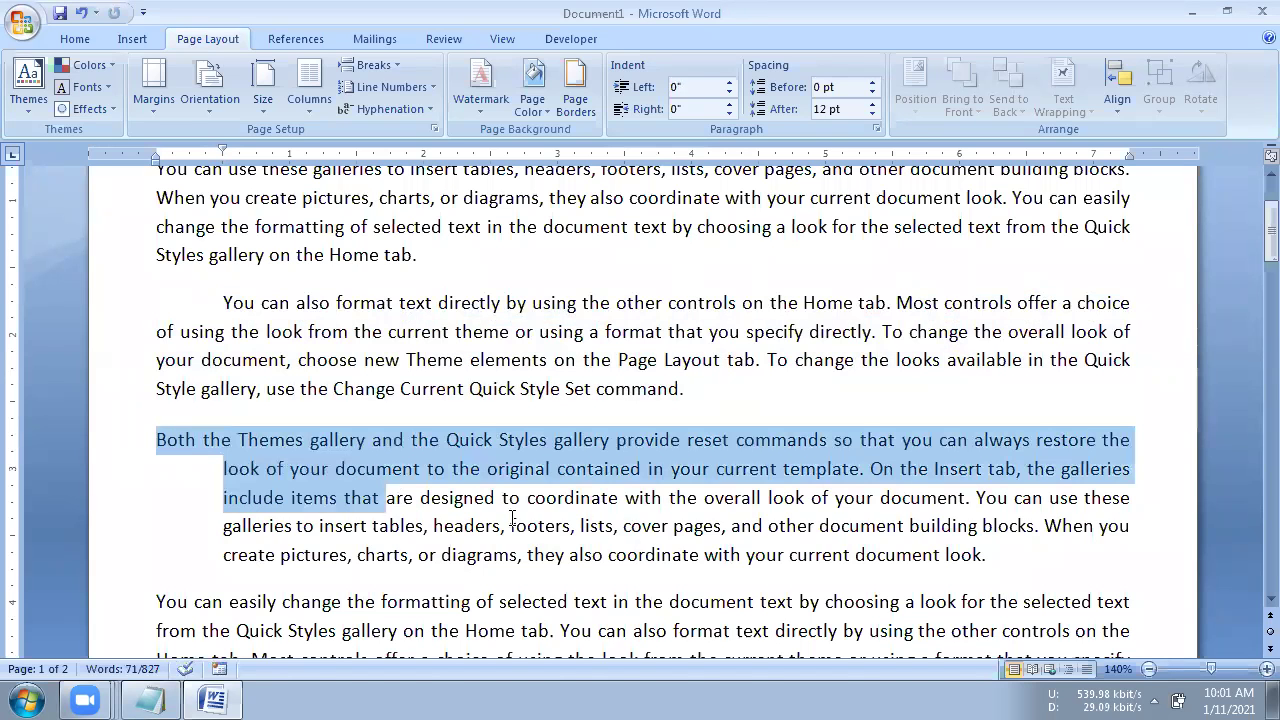
click(876, 129)
click(873, 349)
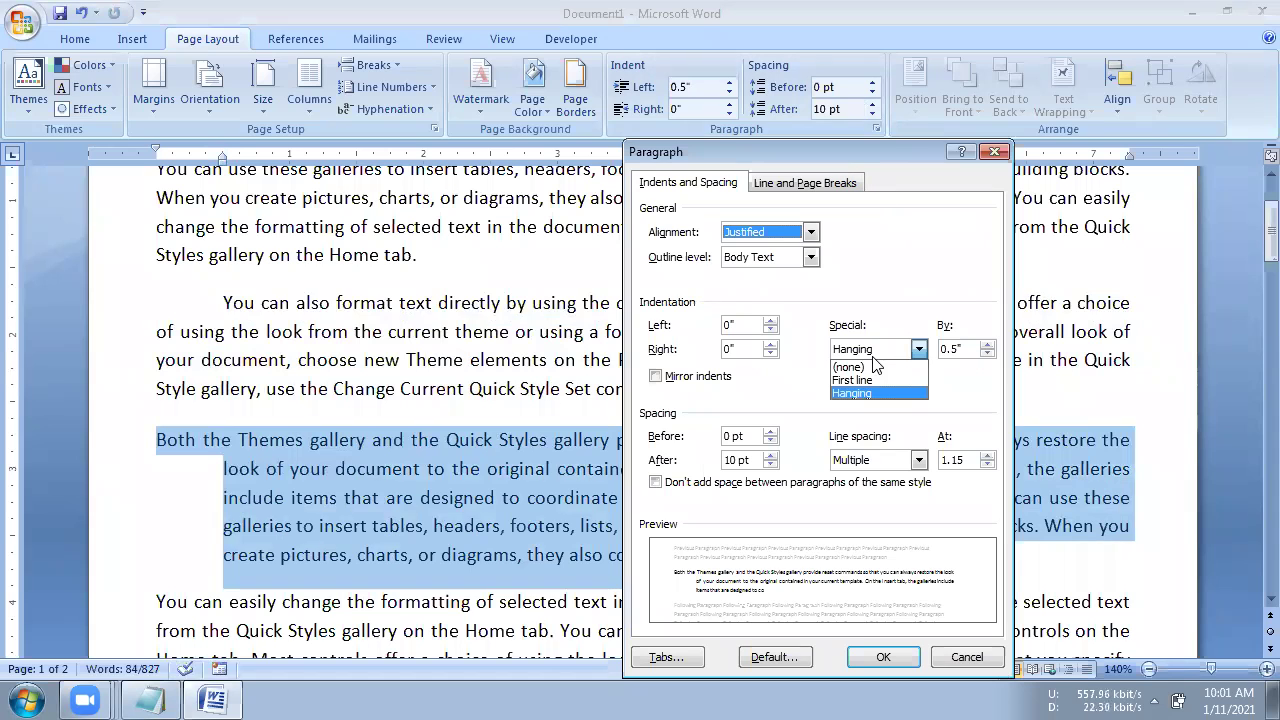
click(874, 376)
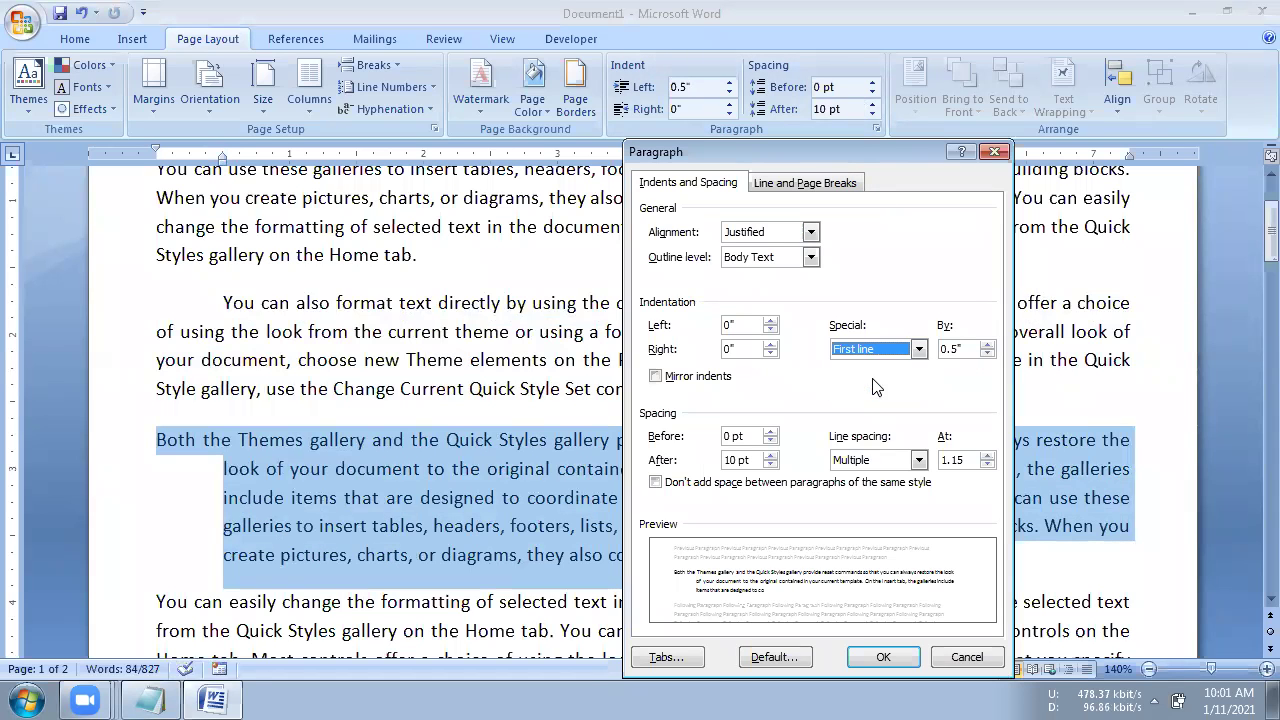
click(862, 655)
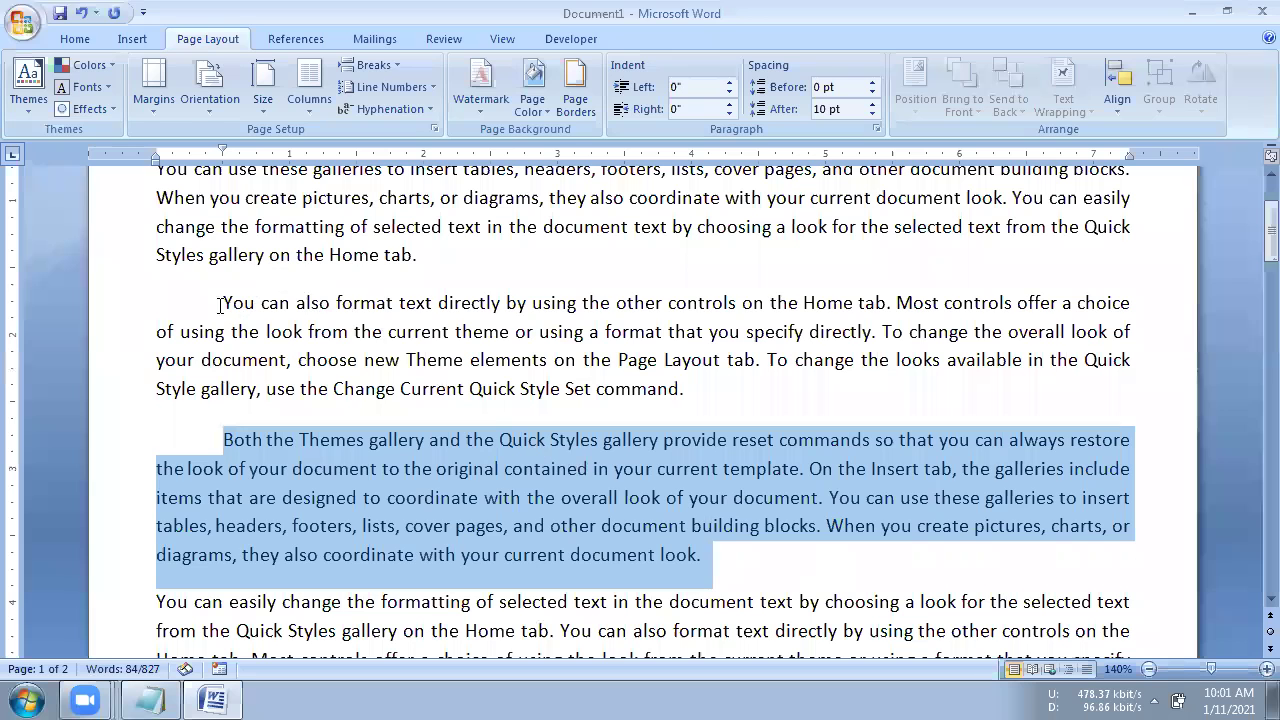
Set the 'You can also format text' paragraph's line spacing to Multiple at 2.5
triple_click(220, 304)
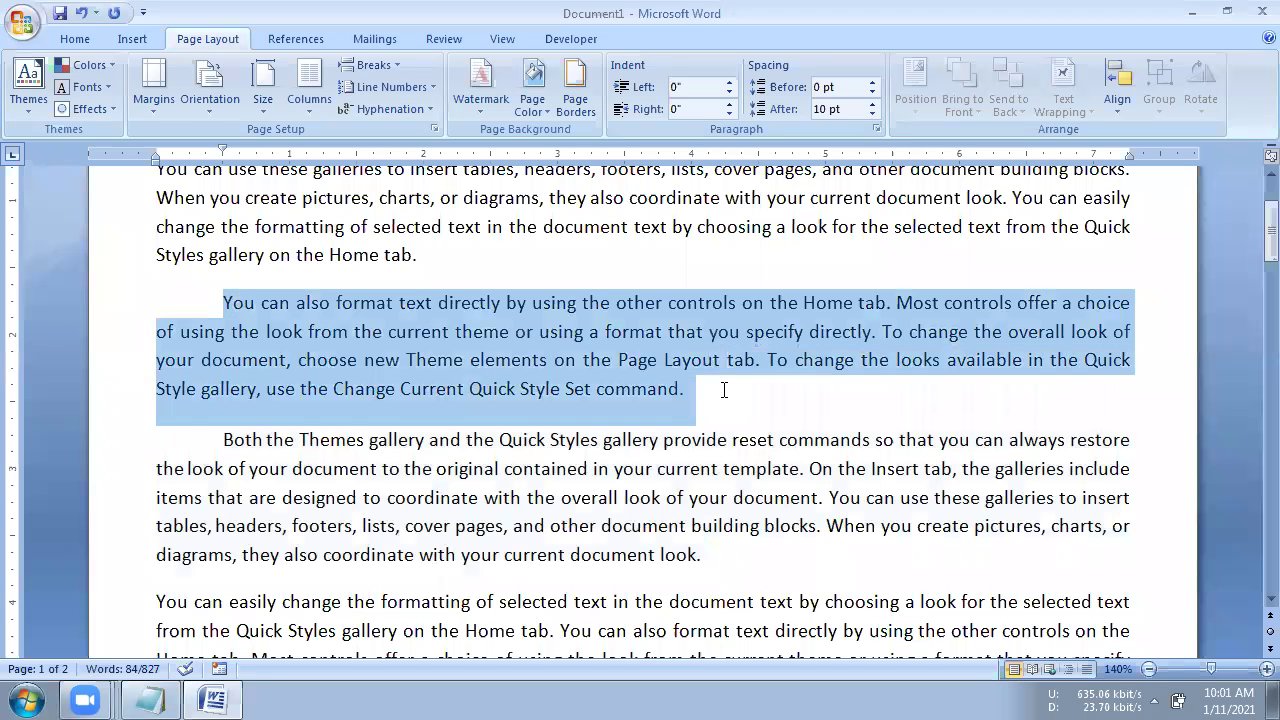
click(877, 129)
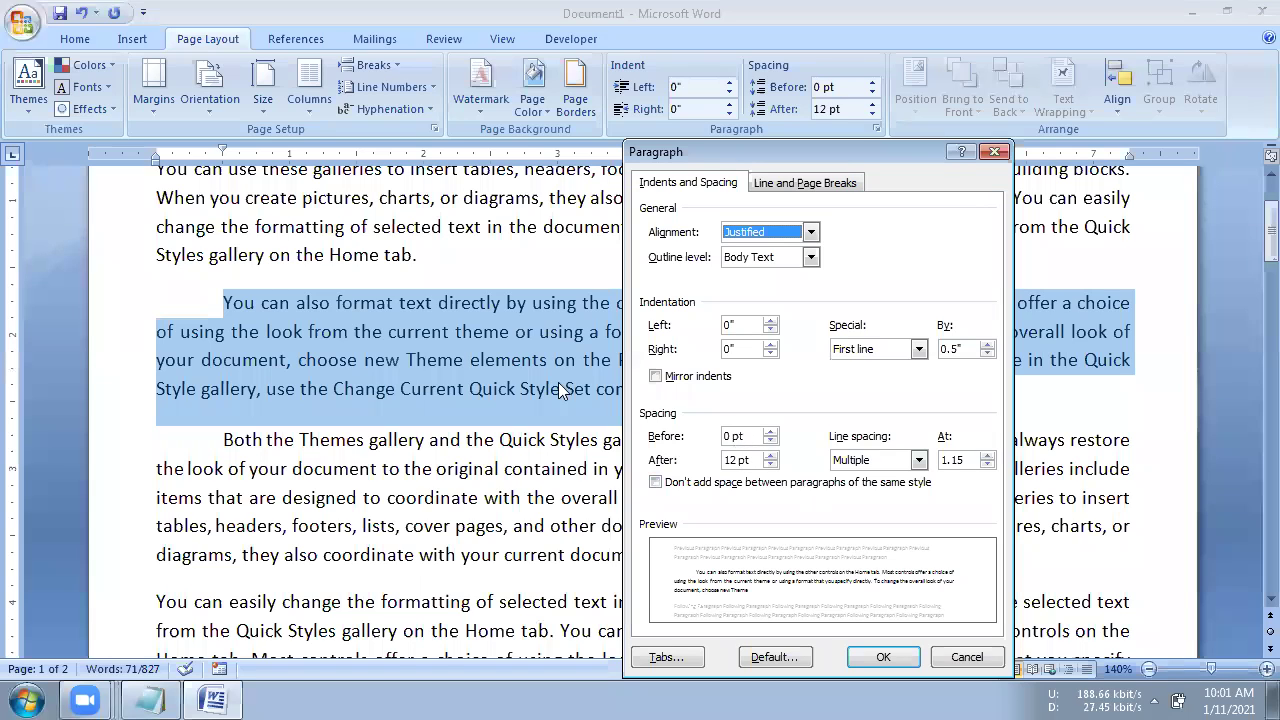
click(904, 461)
click(878, 463)
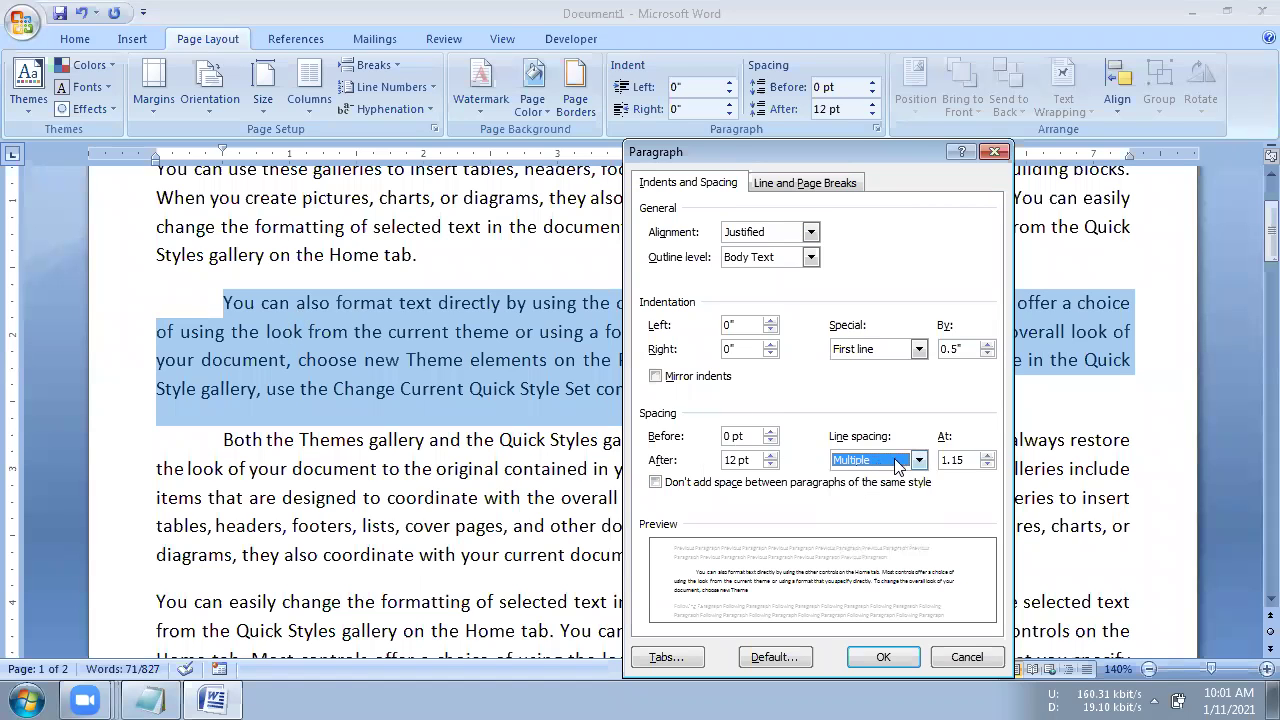
click(987, 455)
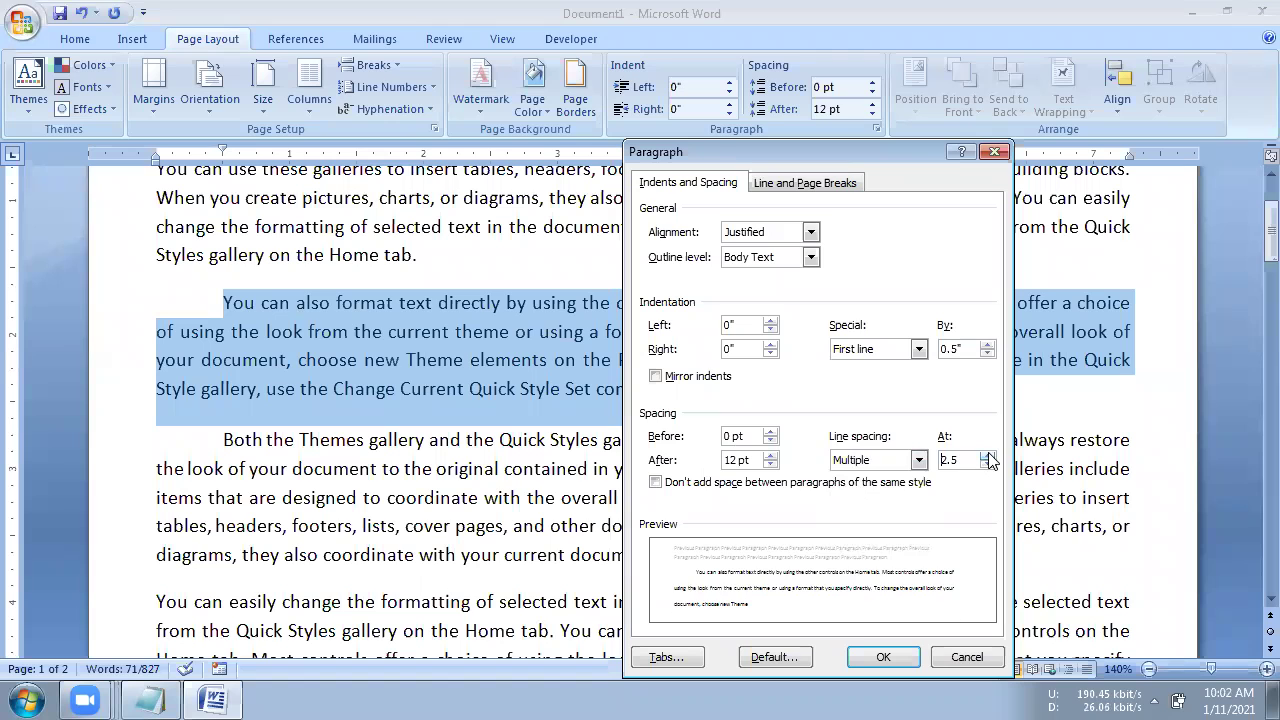
click(987, 455)
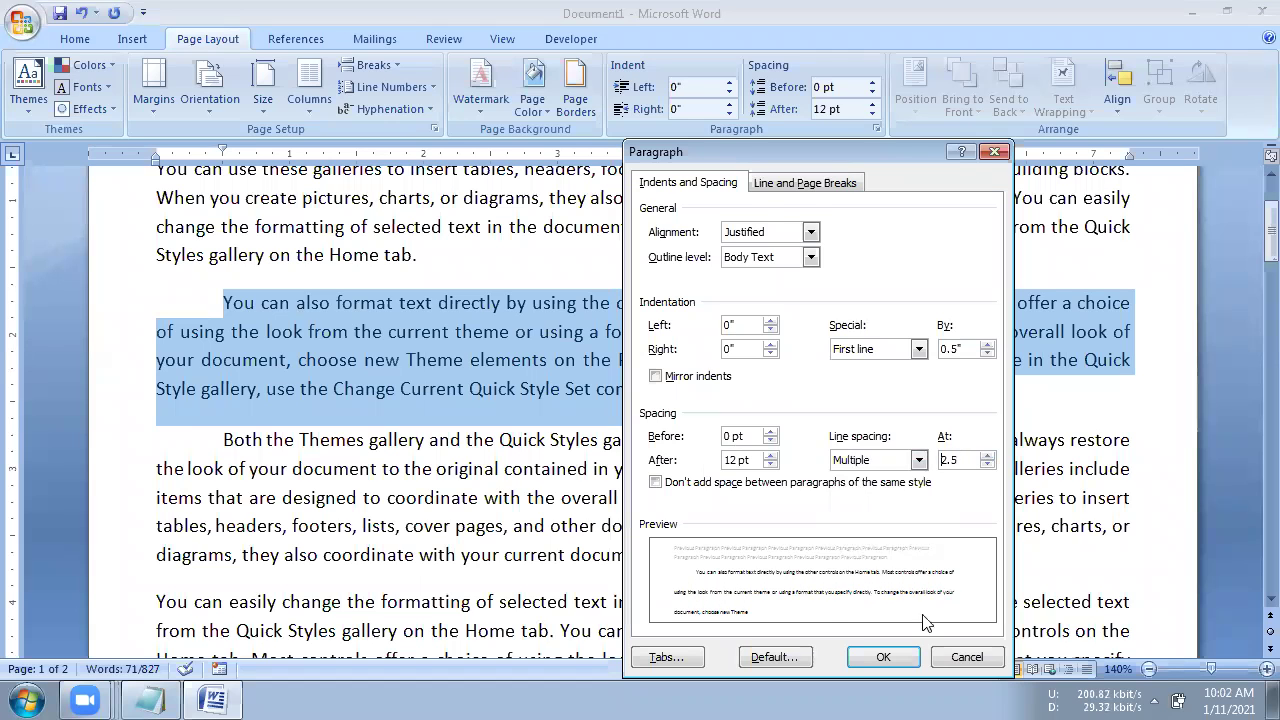
click(883, 657)
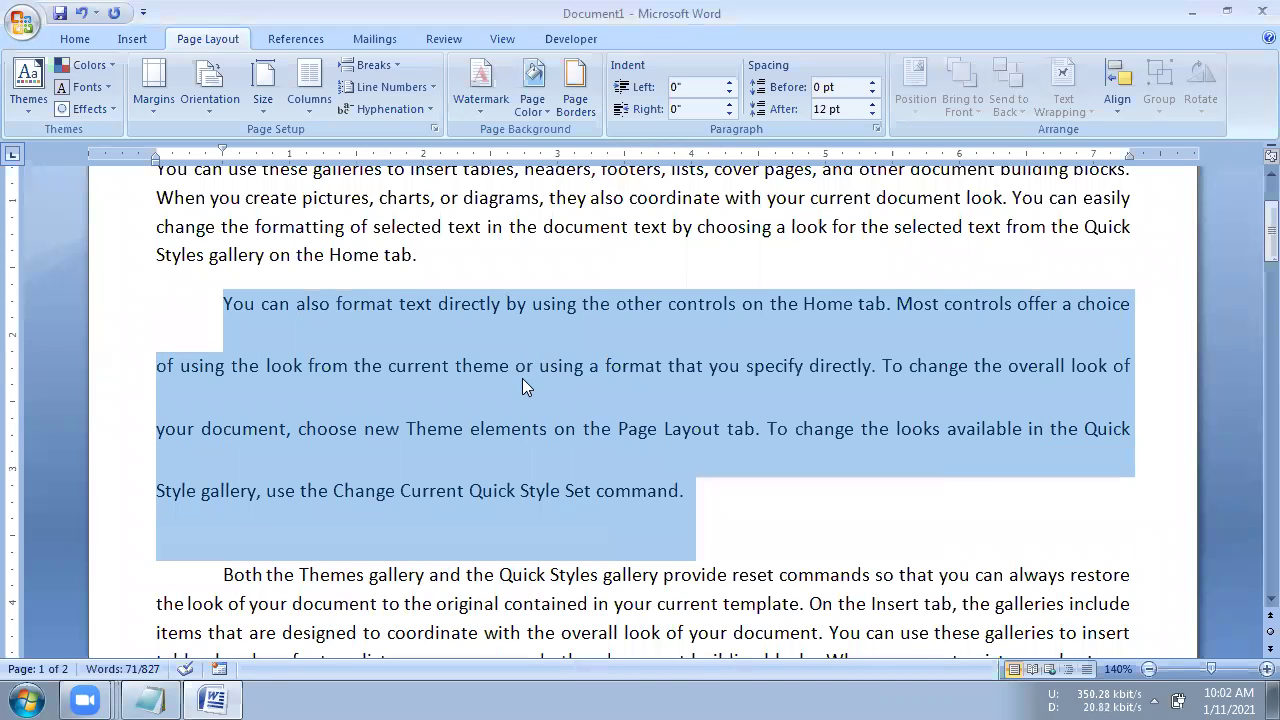
Lower the paragraph's Multiple line spacing from 2.5 to 0.5 so its lines overlap
click(876, 129)
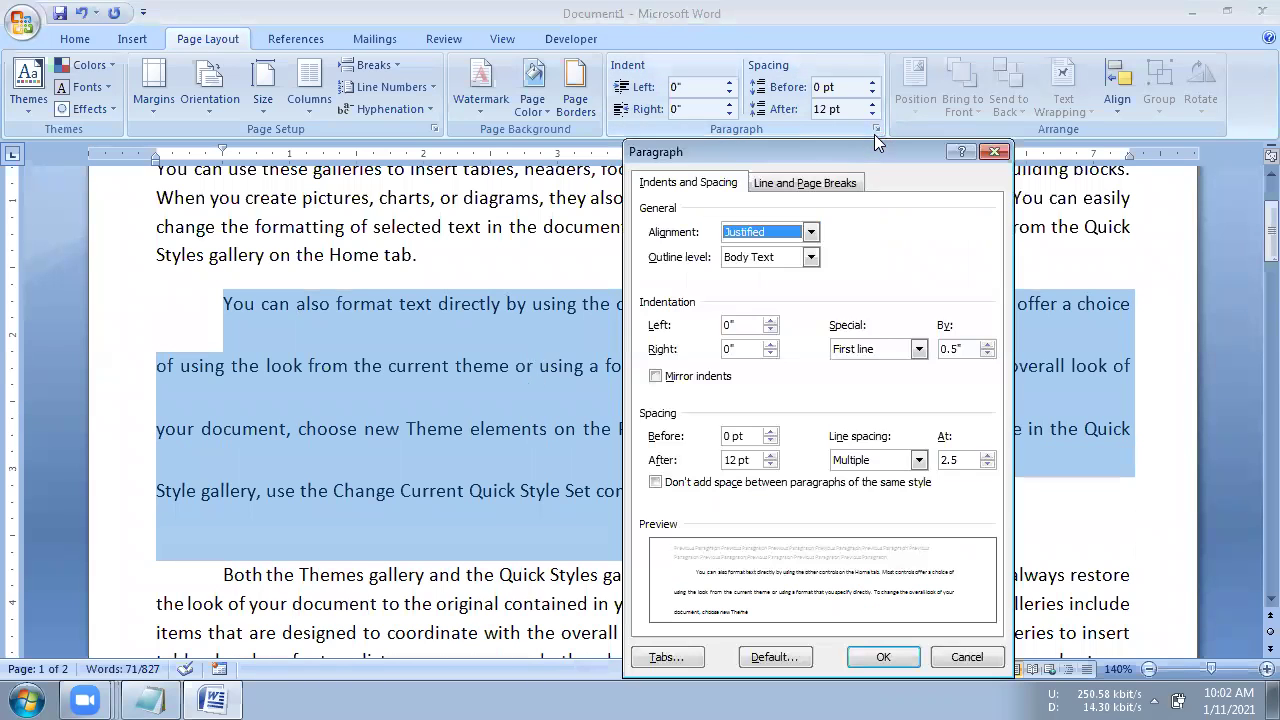
click(987, 464)
click(987, 464)
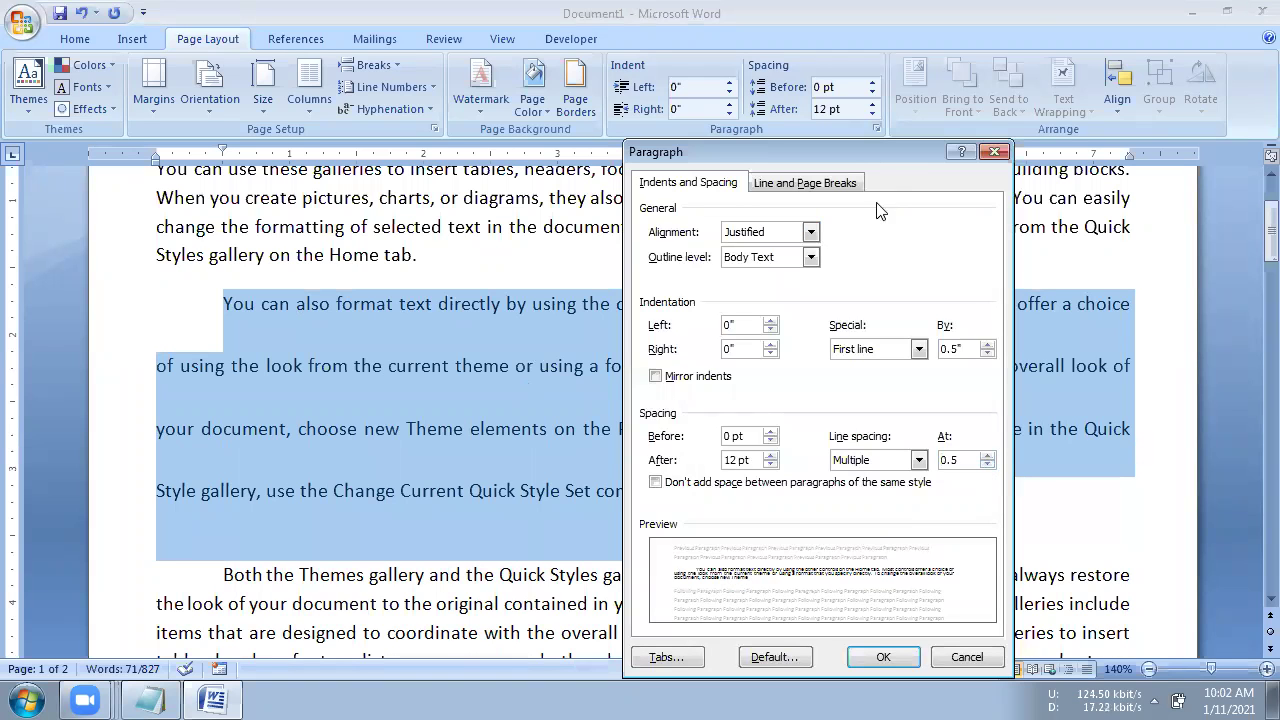
drag(876, 150, 900, 16)
click(906, 523)
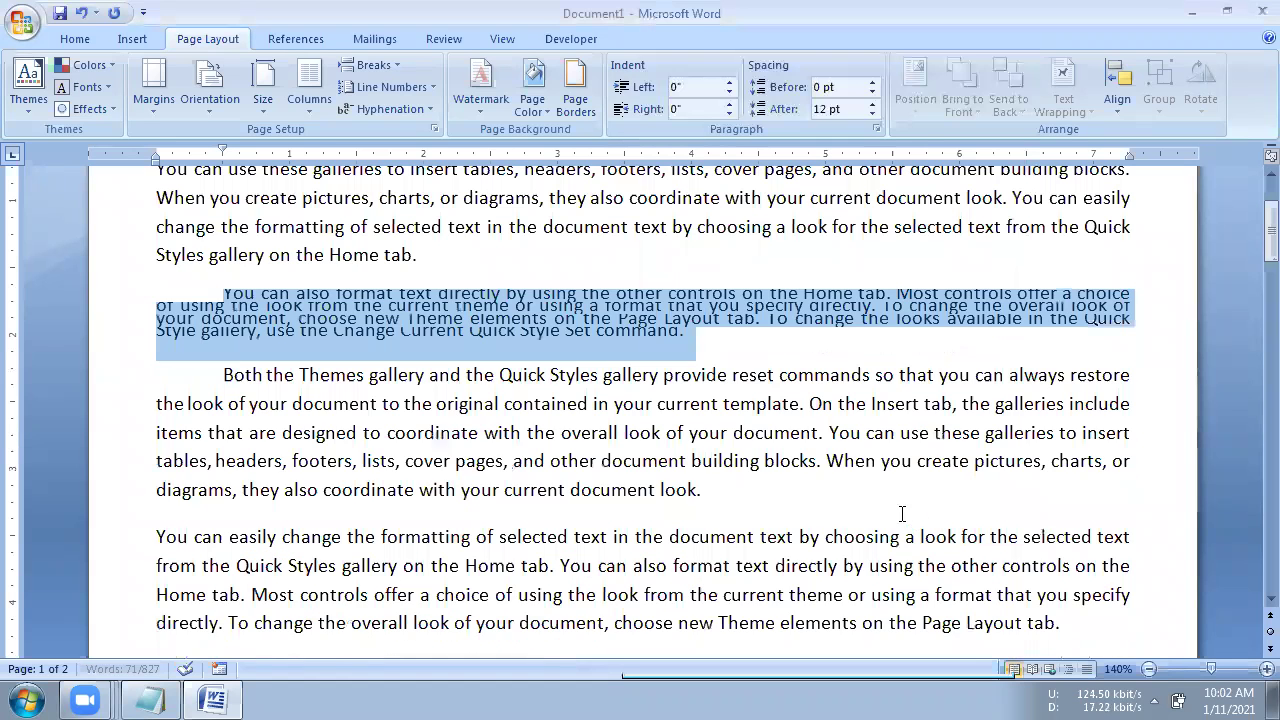
click(488, 316)
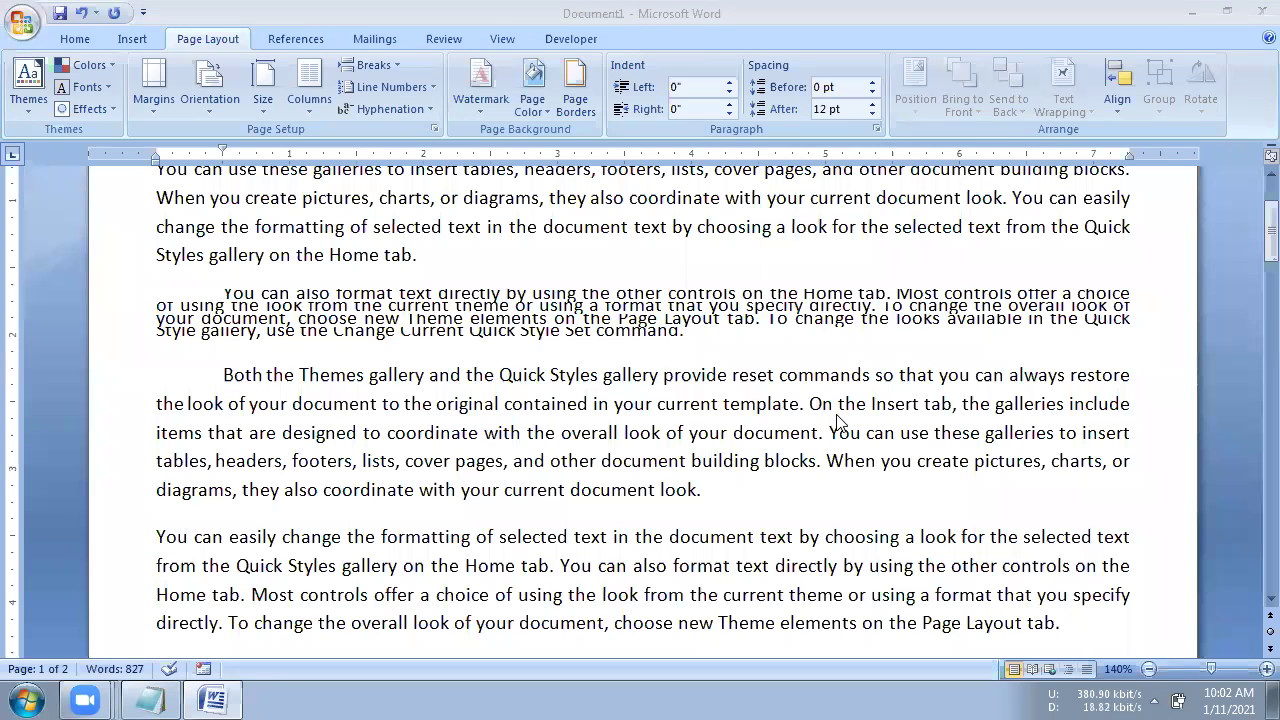
Change the overlapping paragraph's line spacing multiple to 2 (double spacing)
triple_click(225, 312)
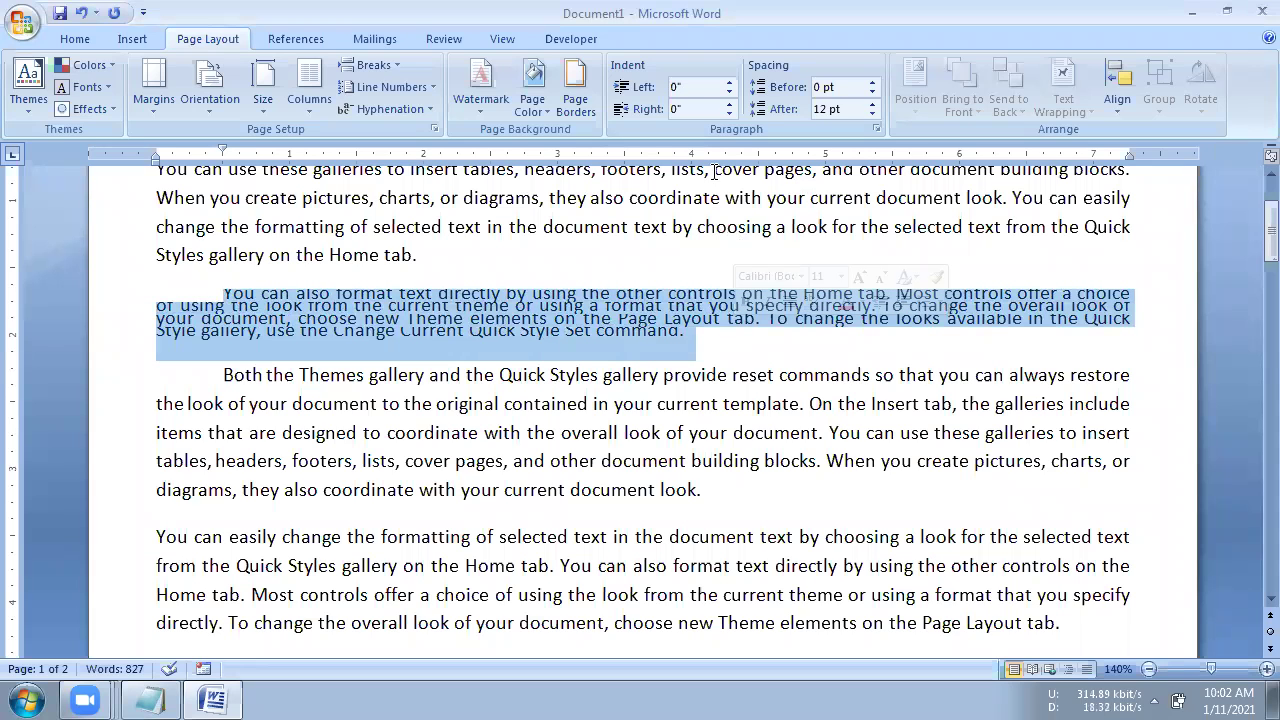
click(876, 128)
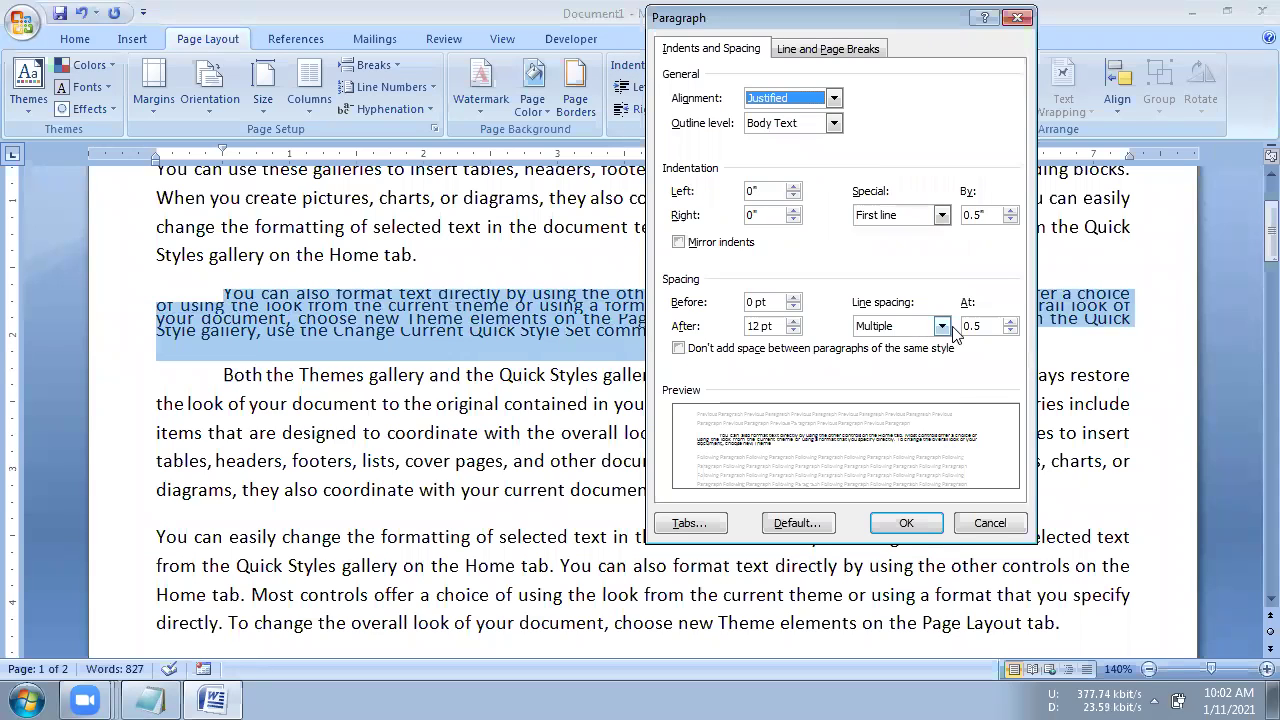
click(1010, 321)
click(1010, 321)
click(1010, 321)
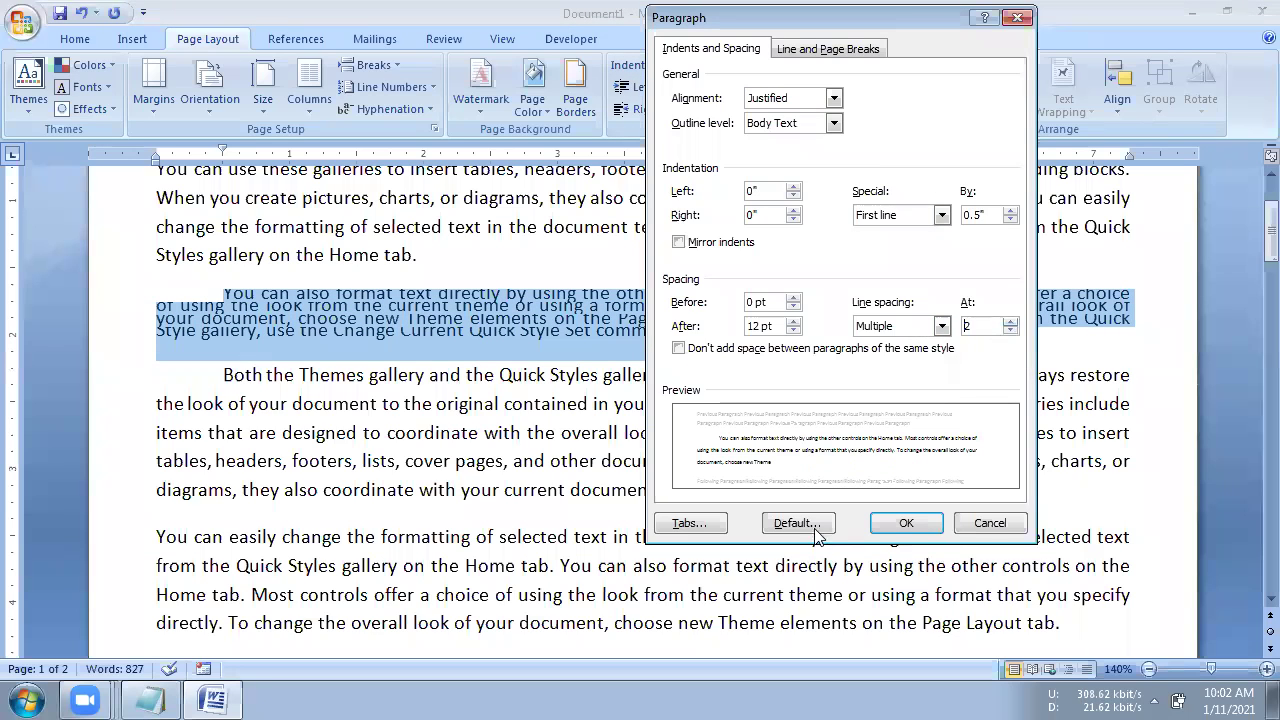
click(906, 522)
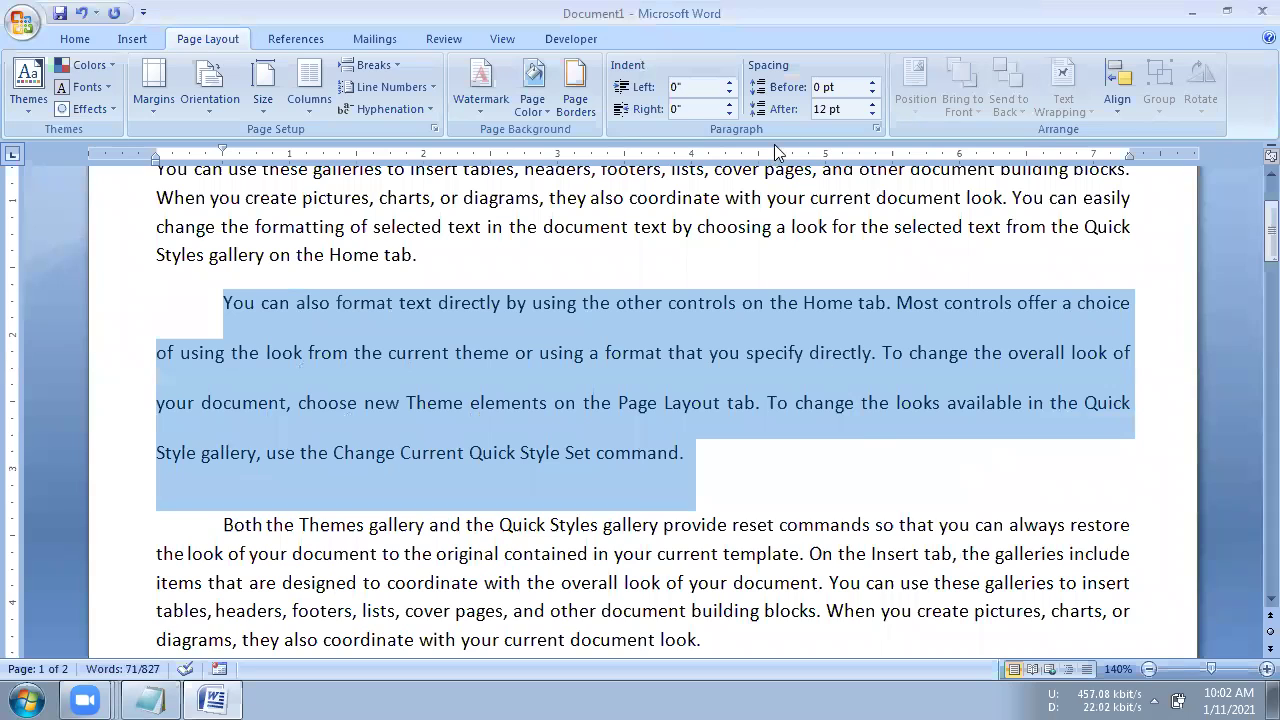
In the Paragraph dialog, confirm Justified alignment and the 0.5" first-line indent
click(876, 130)
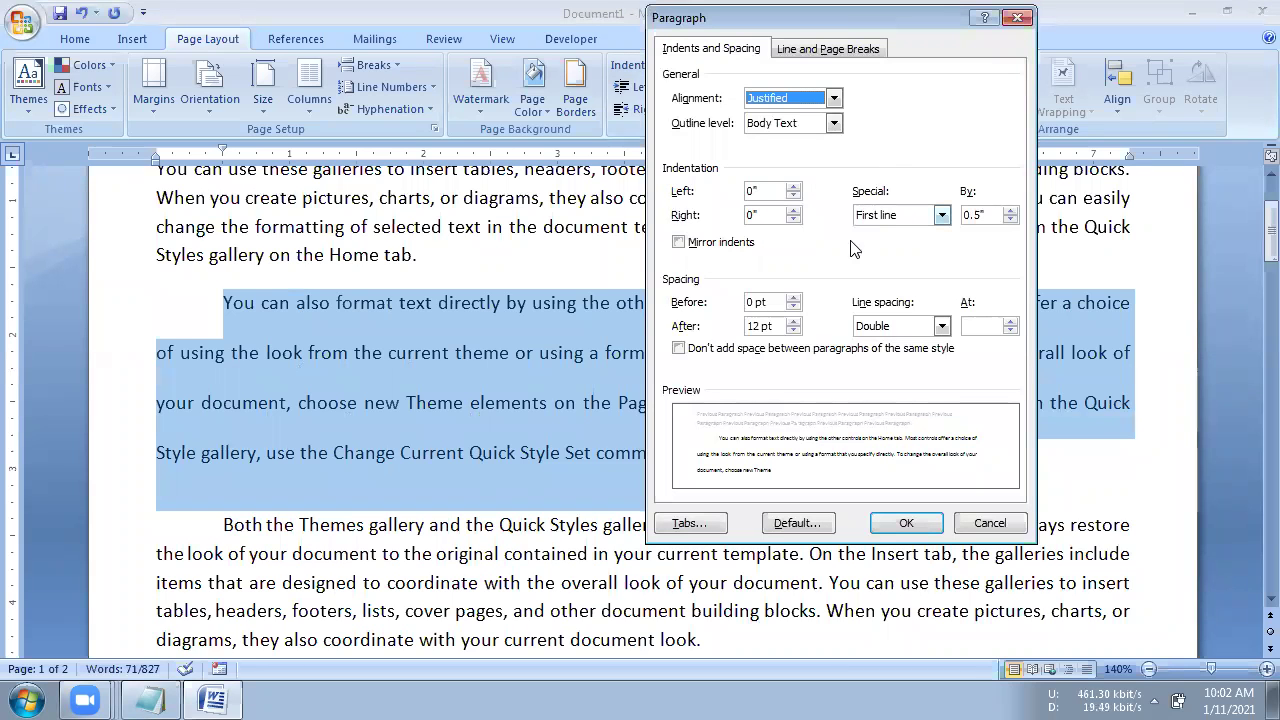
drag(842, 16, 774, 65)
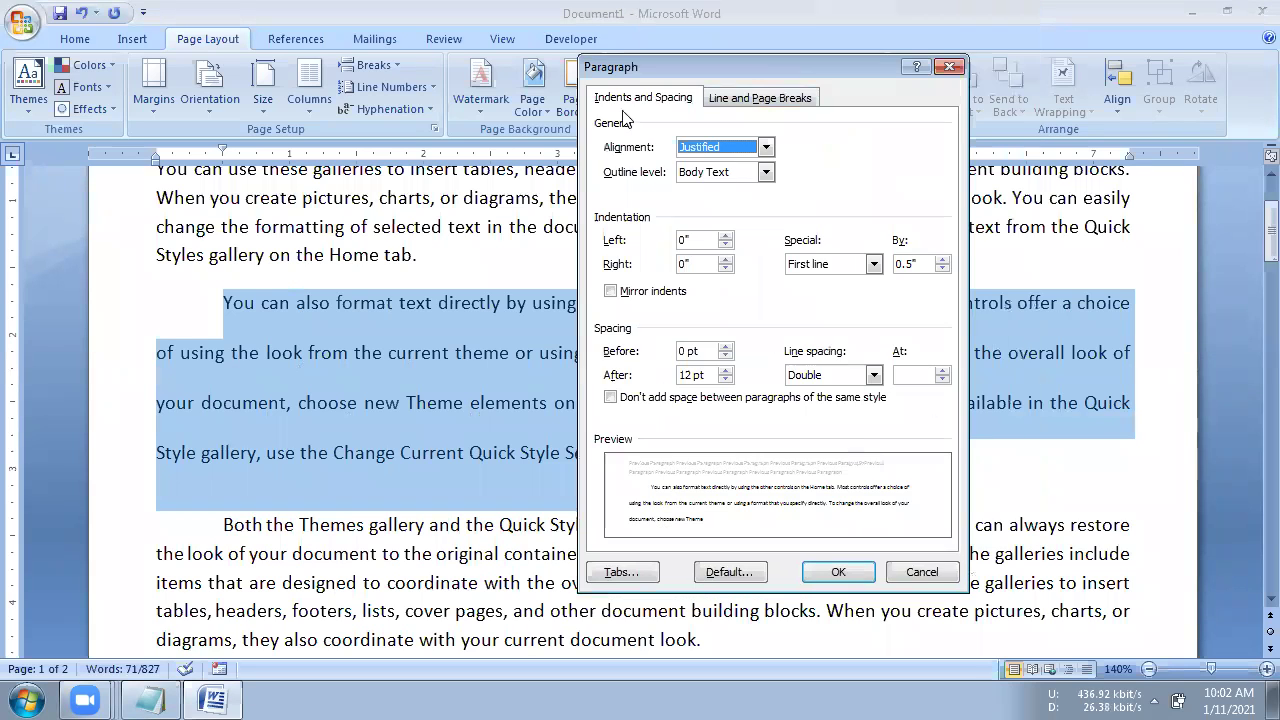
click(711, 148)
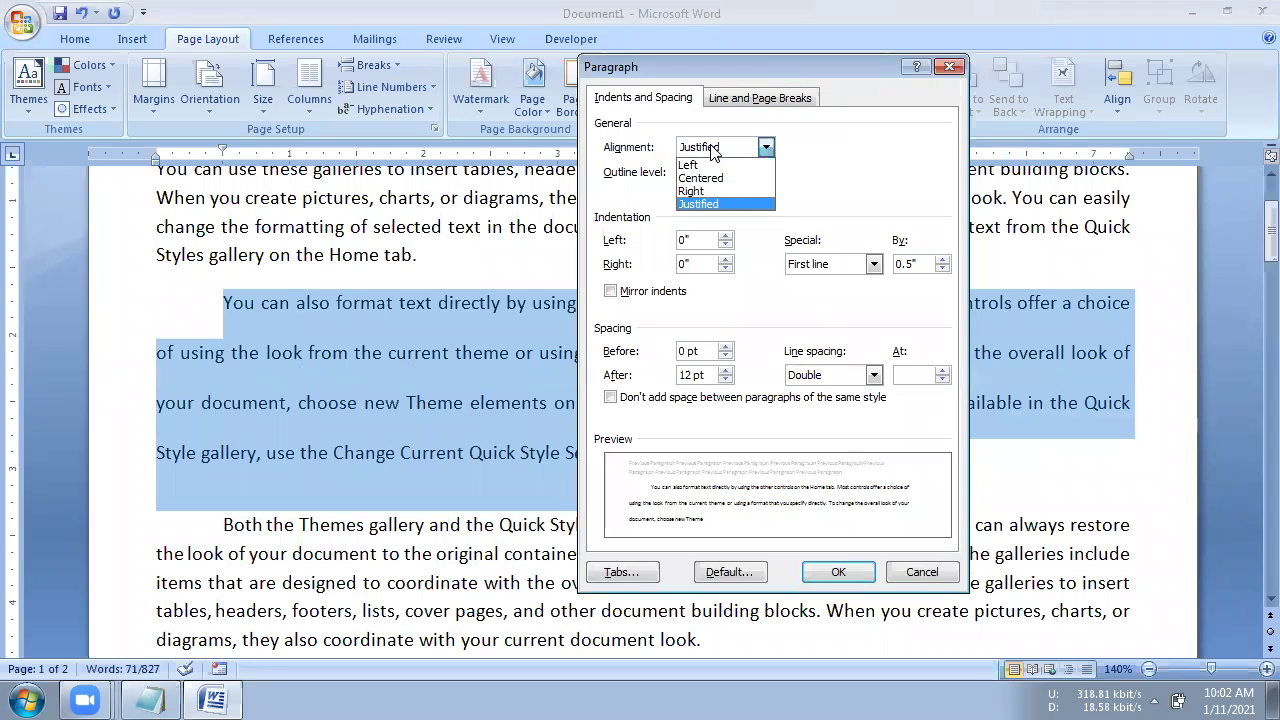
click(714, 148)
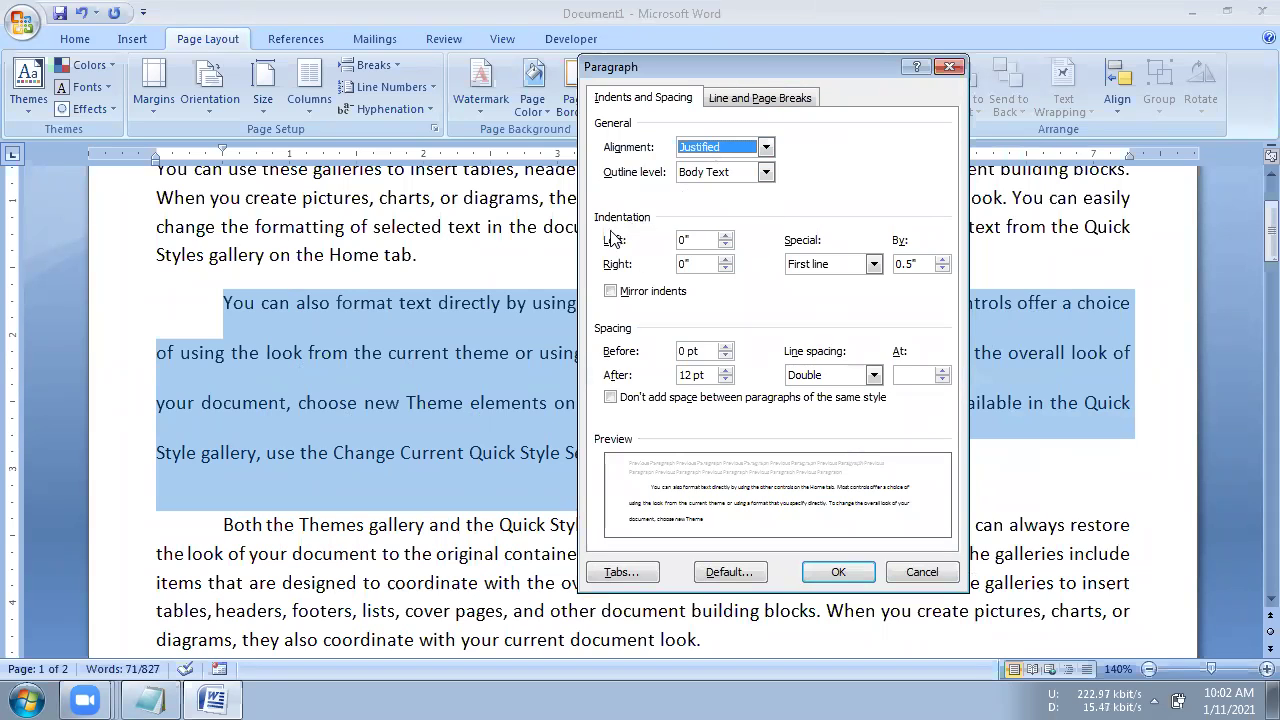
click(830, 268)
click(830, 268)
click(831, 269)
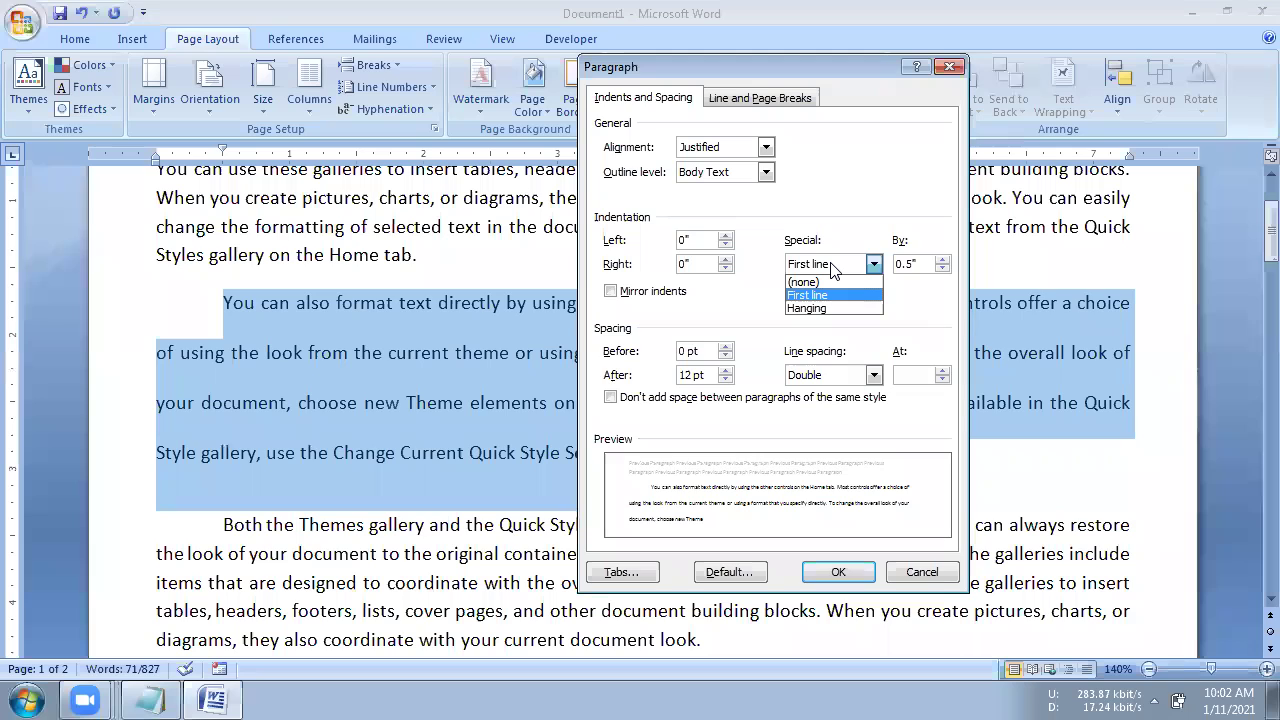
click(830, 268)
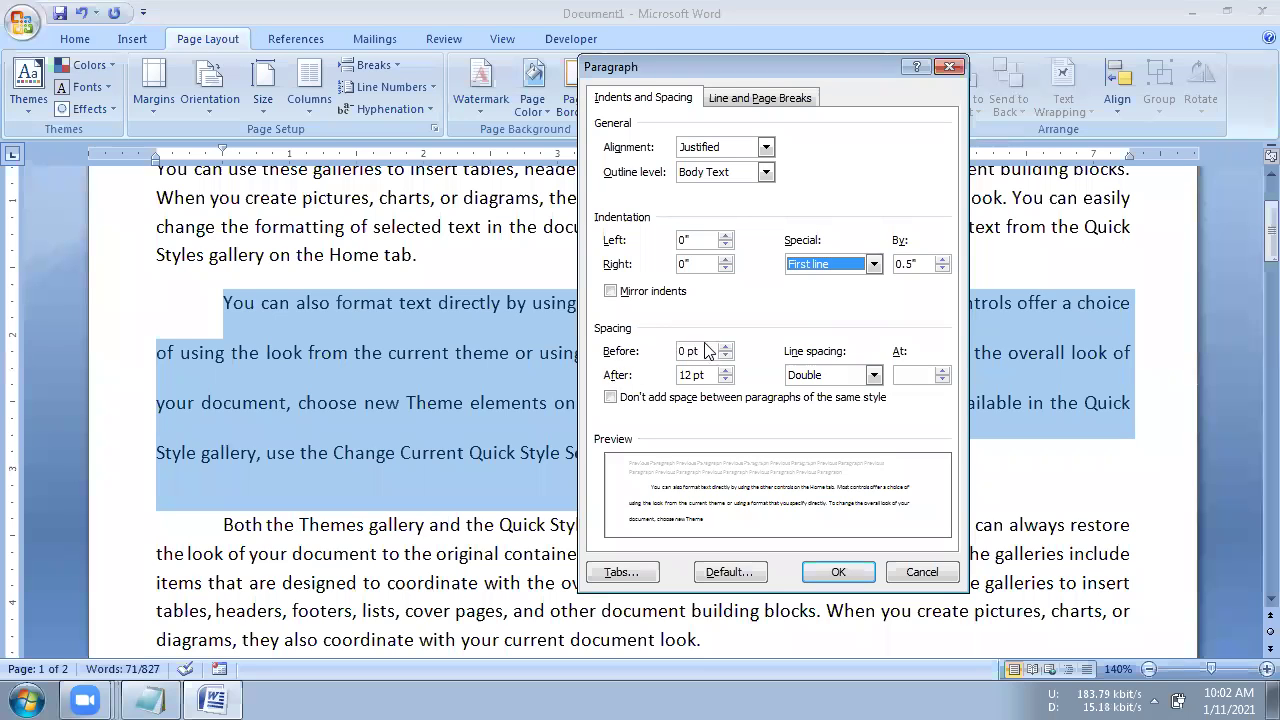
Confirm double line spacing and check the Line and Page Breaks options
click(838, 383)
click(840, 400)
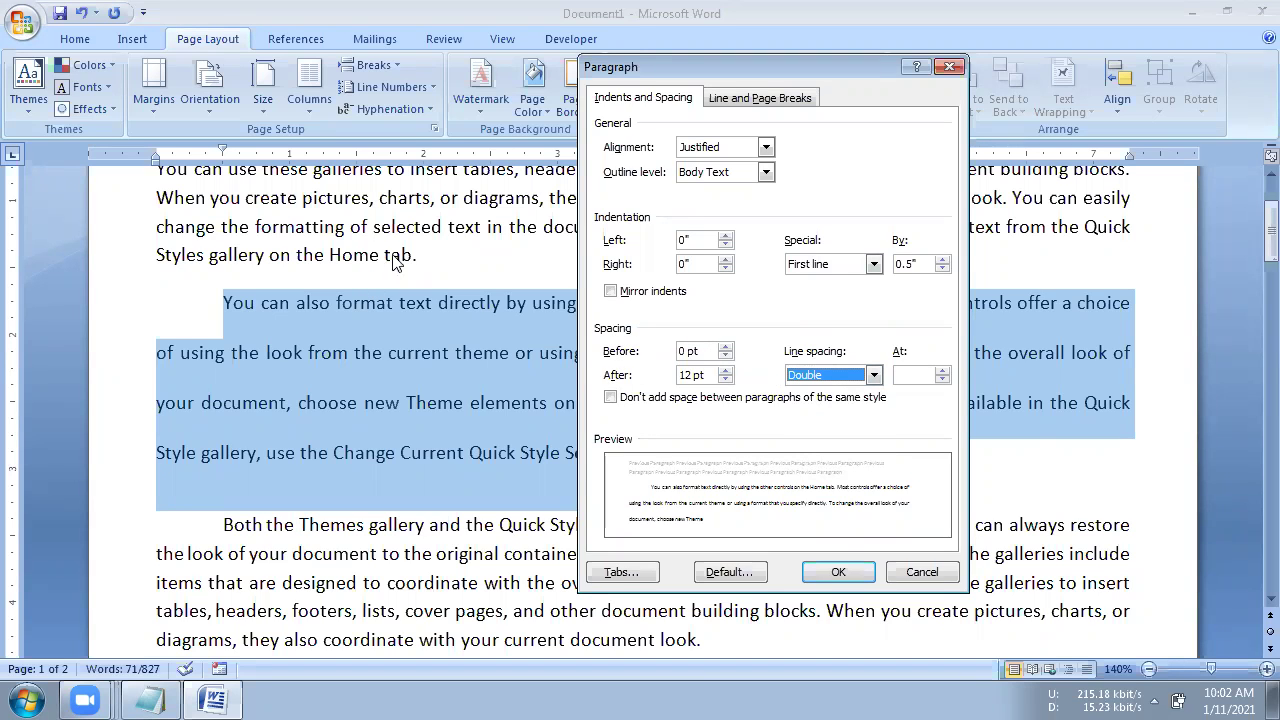
click(846, 376)
click(848, 378)
click(800, 98)
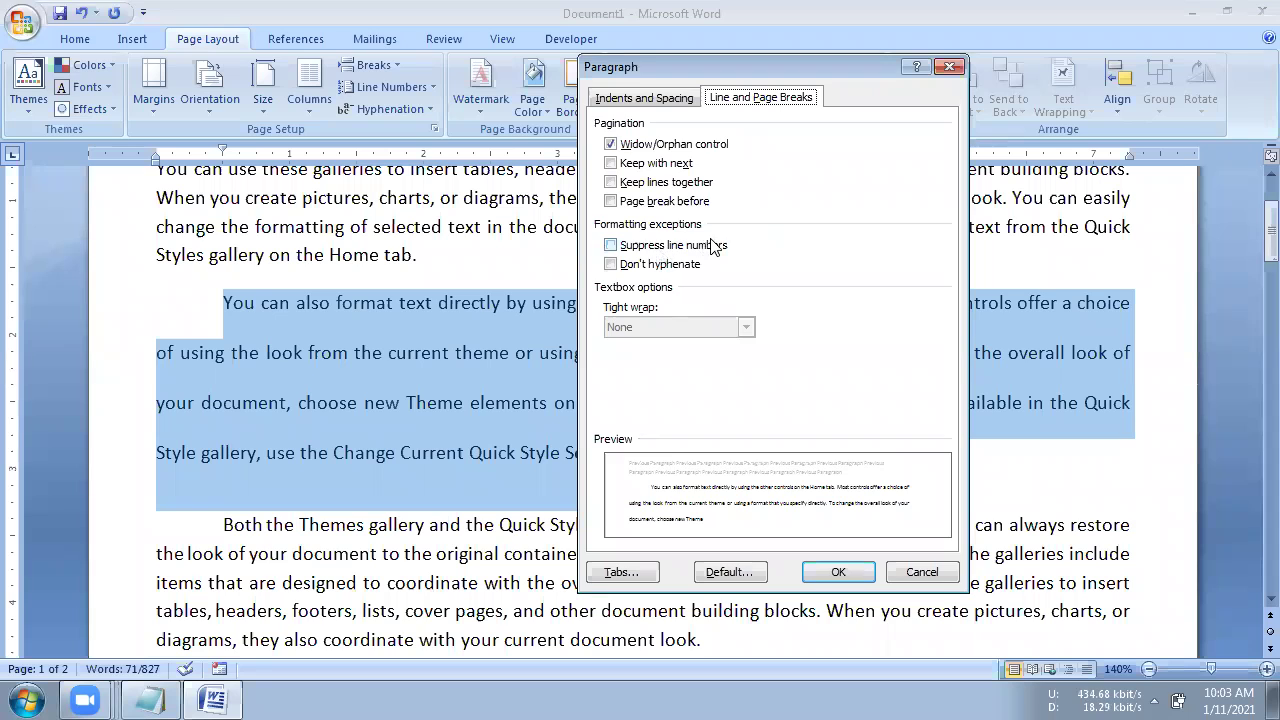
click(645, 99)
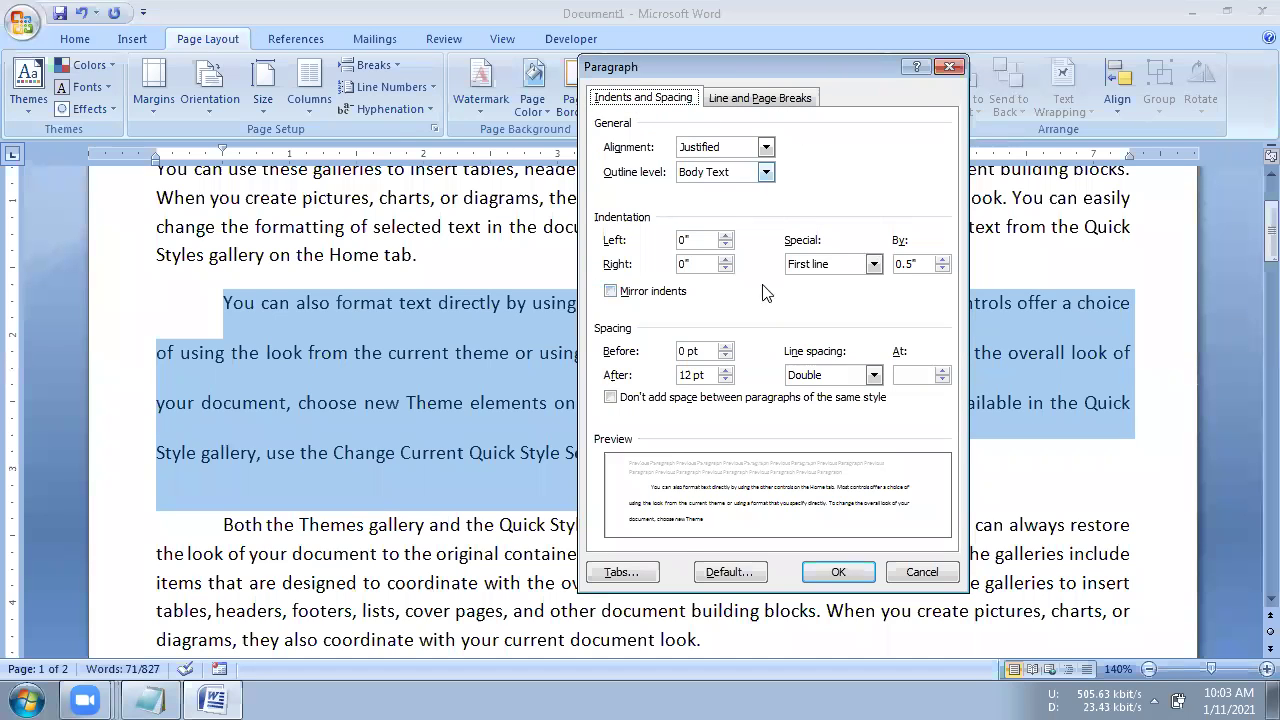
Close the Paragraph dialog and select 'Paragraph Formatting' in the centred title
click(950, 67)
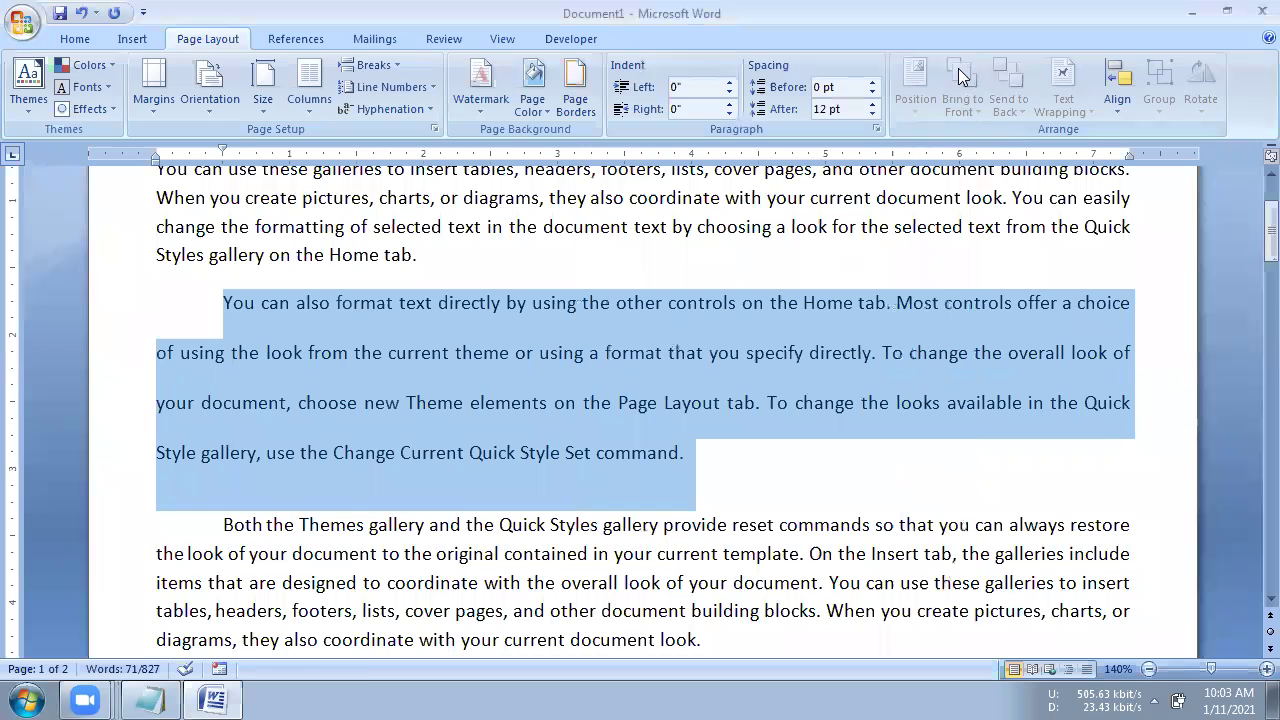
scroll(853, 300, up, 2)
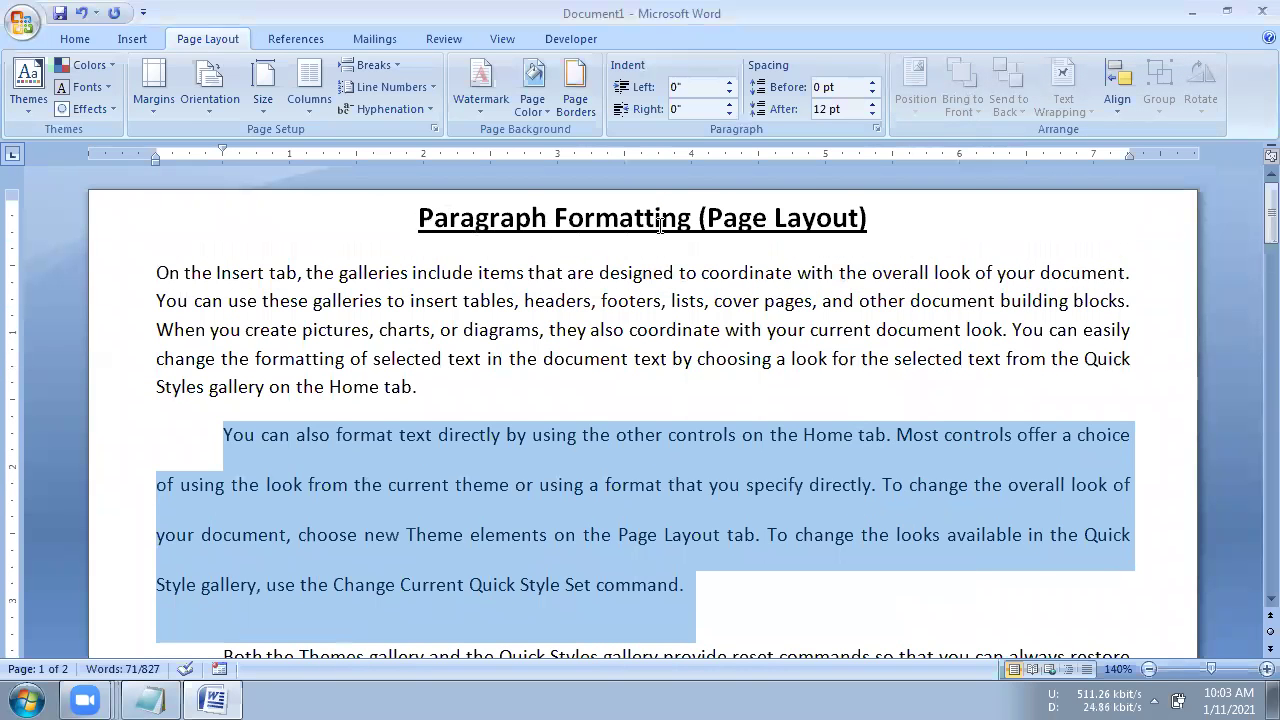
drag(660, 225, 425, 218)
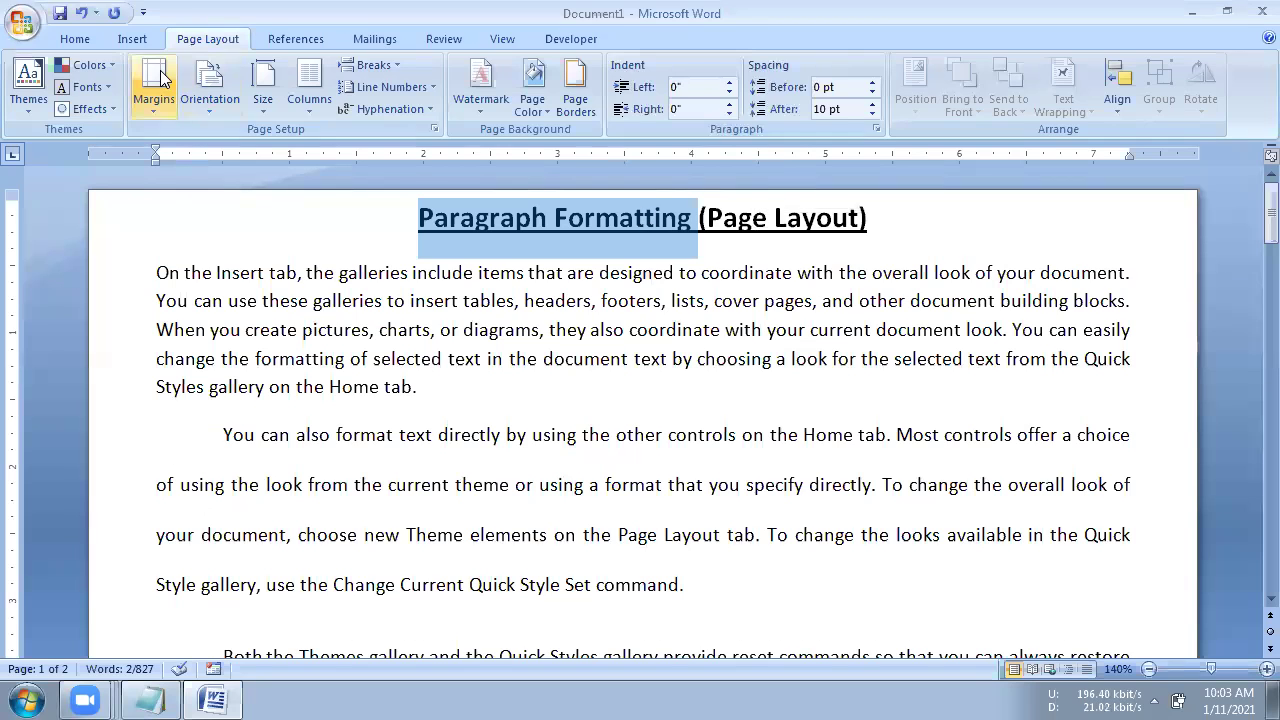
On the Home tab, view the Bullets and Line Spacing menus without applying changes
click(80, 40)
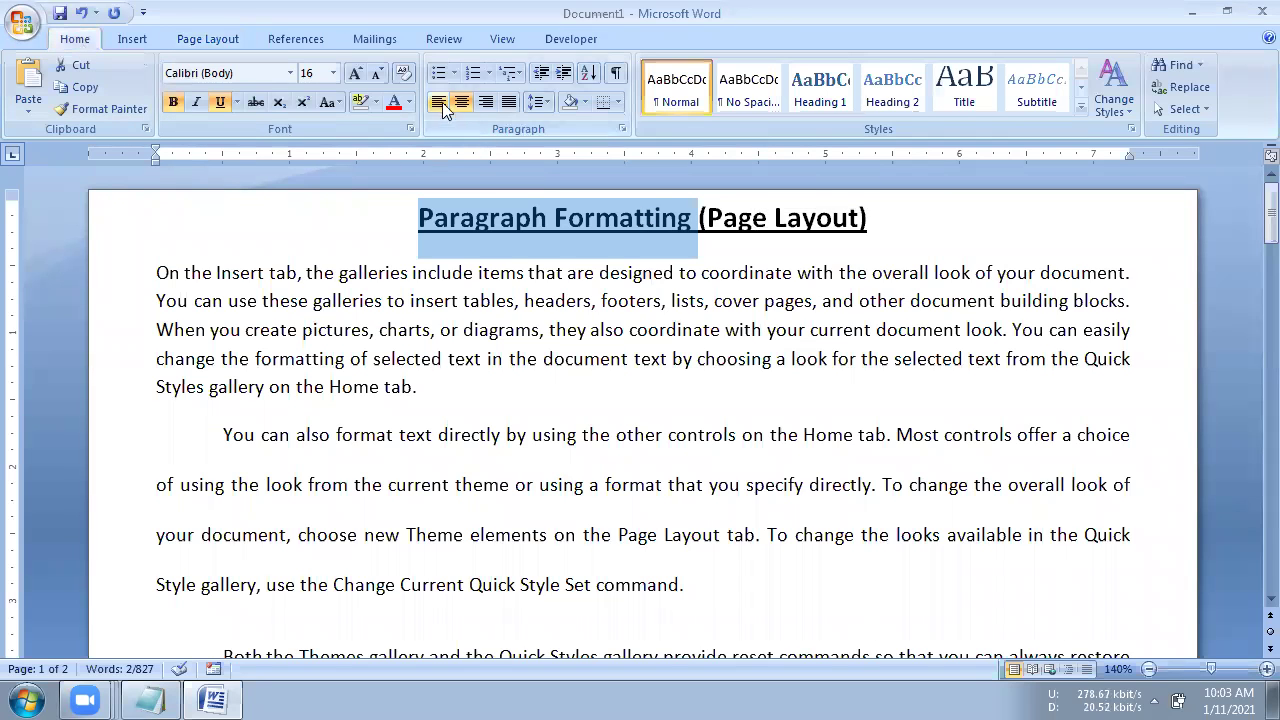
click(455, 74)
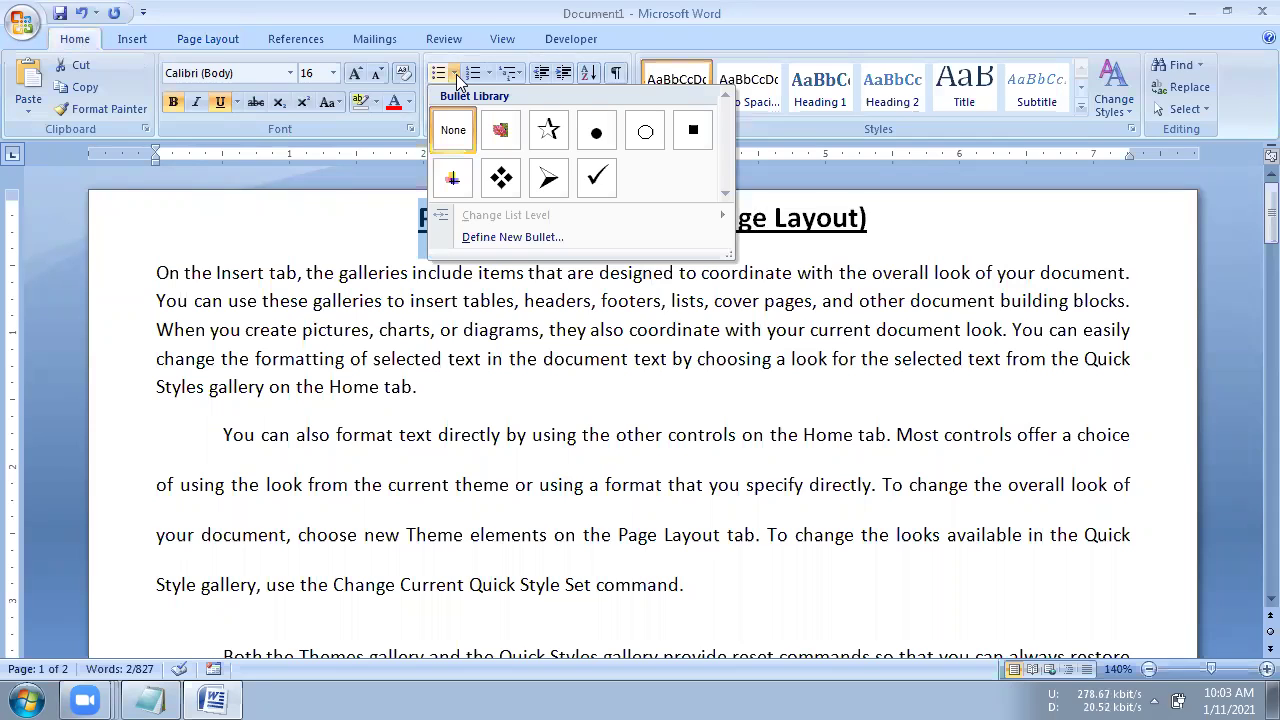
click(388, 162)
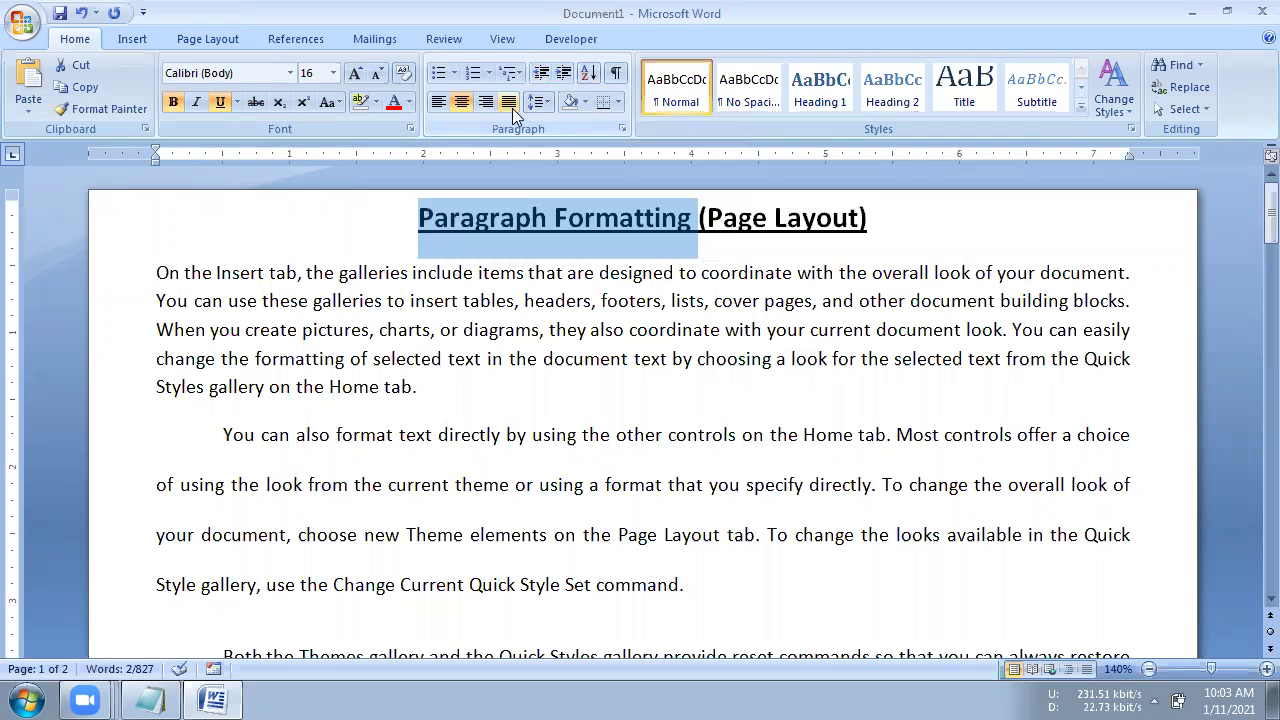
click(544, 104)
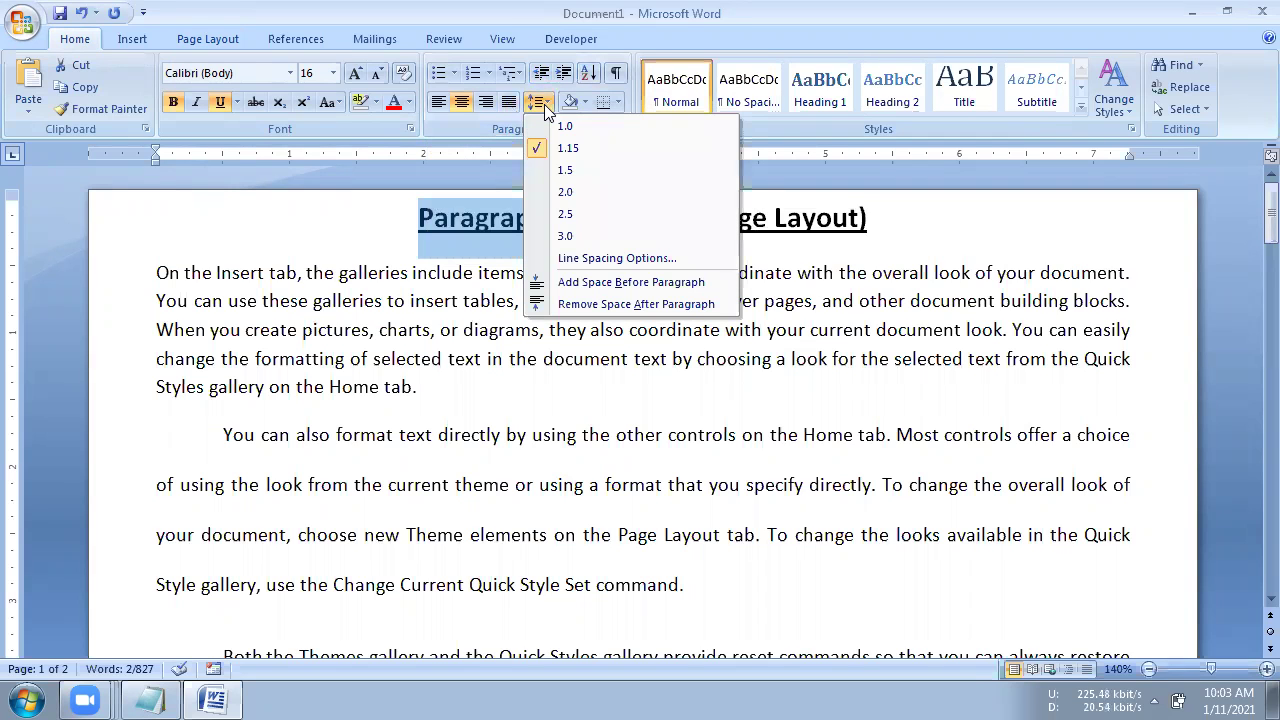
click(438, 160)
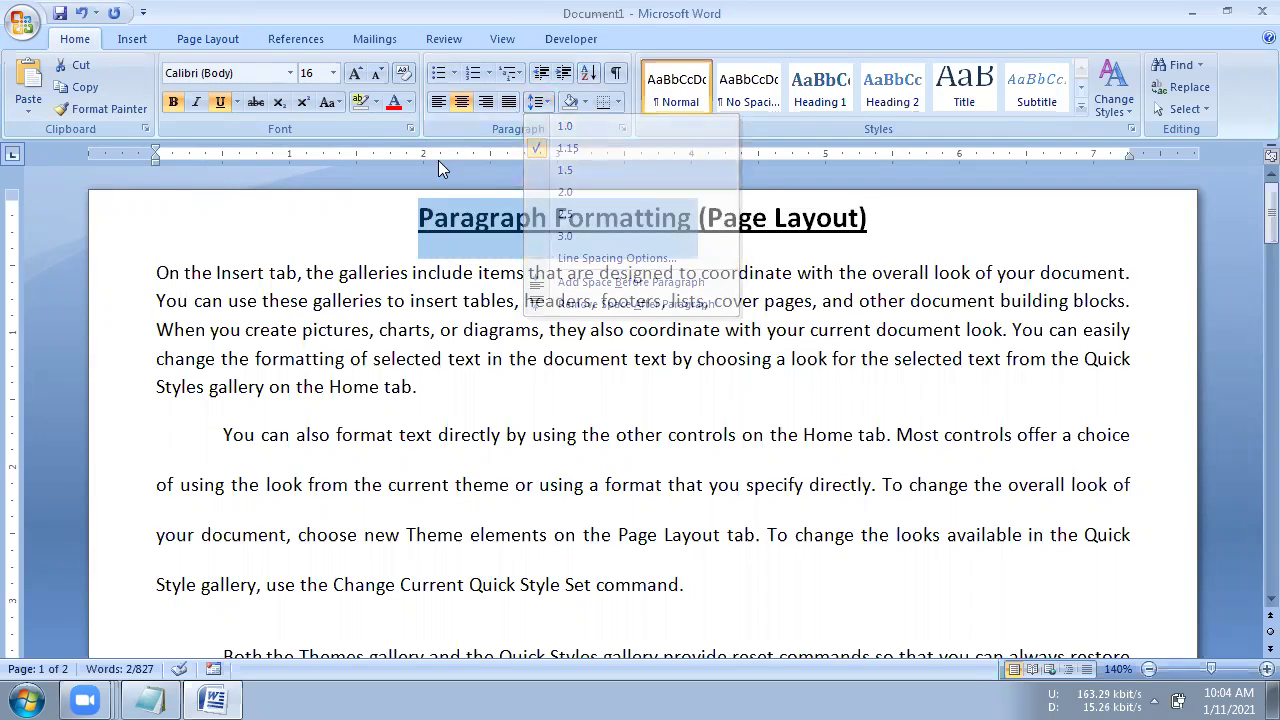